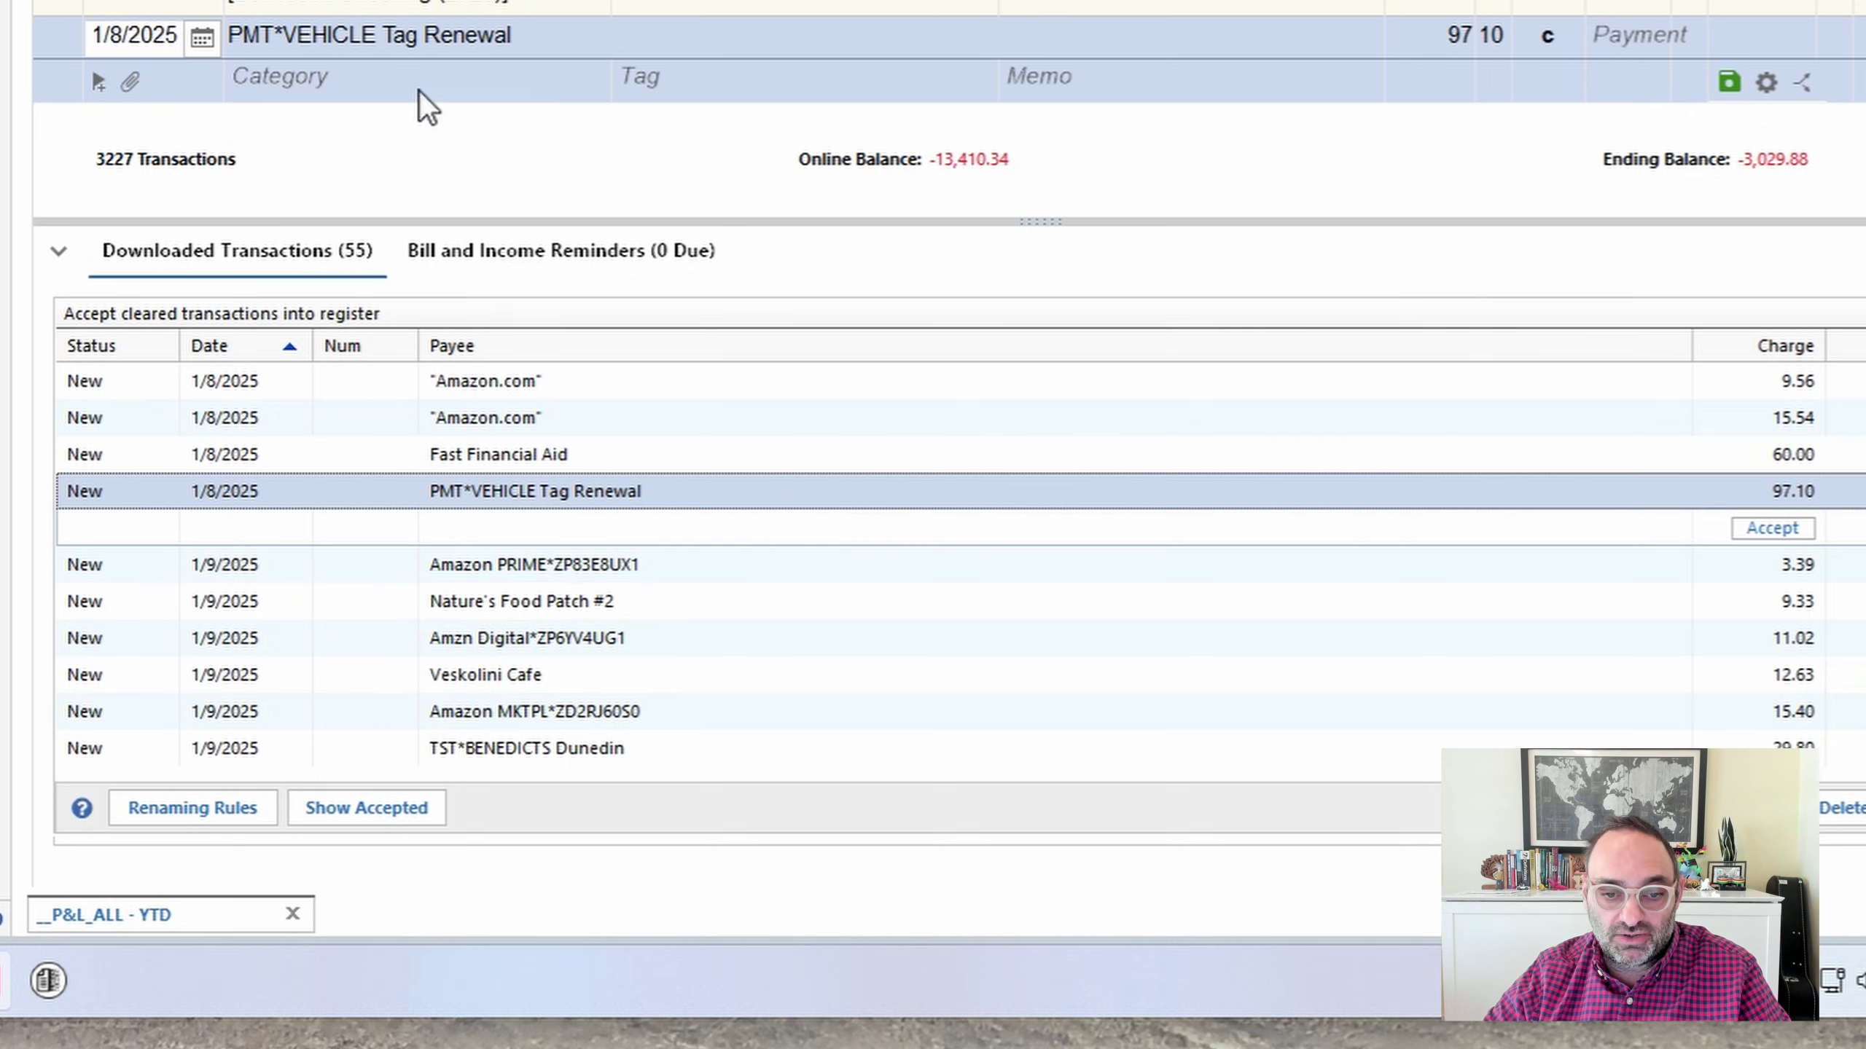
# - Select the earliest downloaded Amazon.com charge of 9.56 and look through the downloaded transactions
pyautogui.click(546, 392)
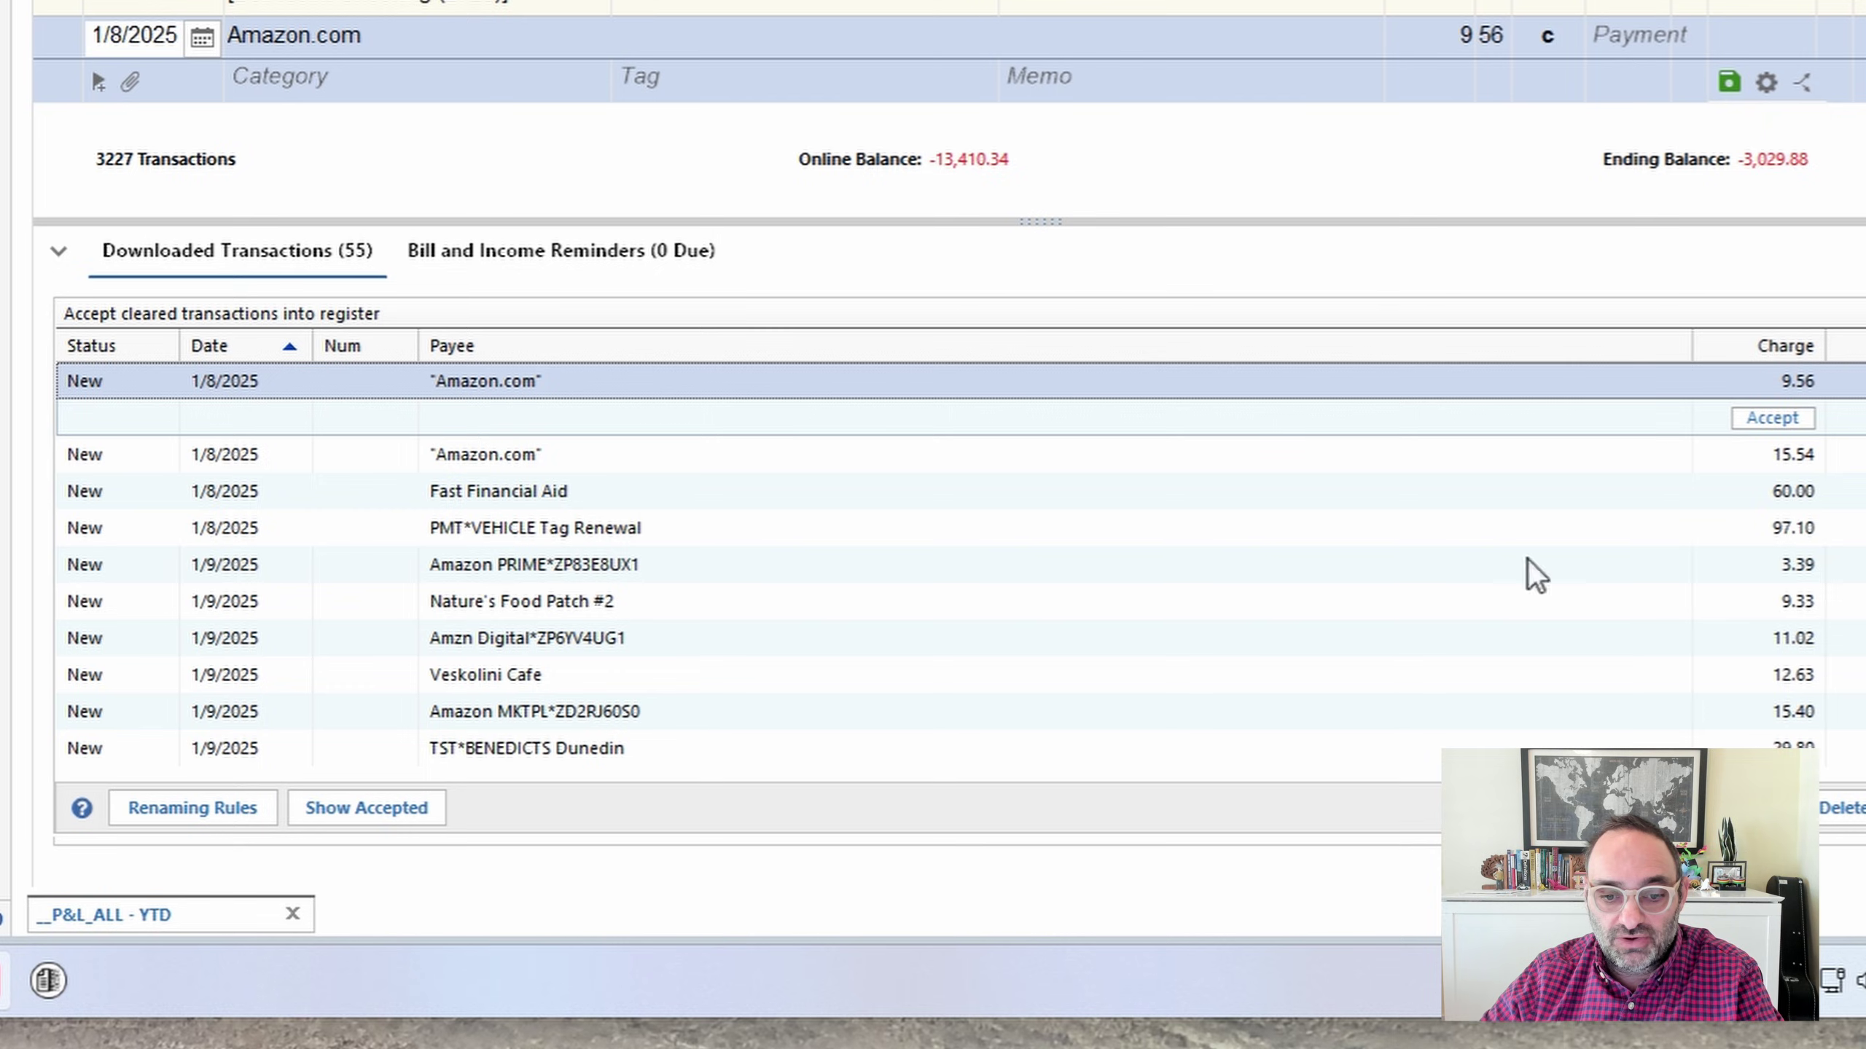
pyautogui.scroll(-10, 940, 564)
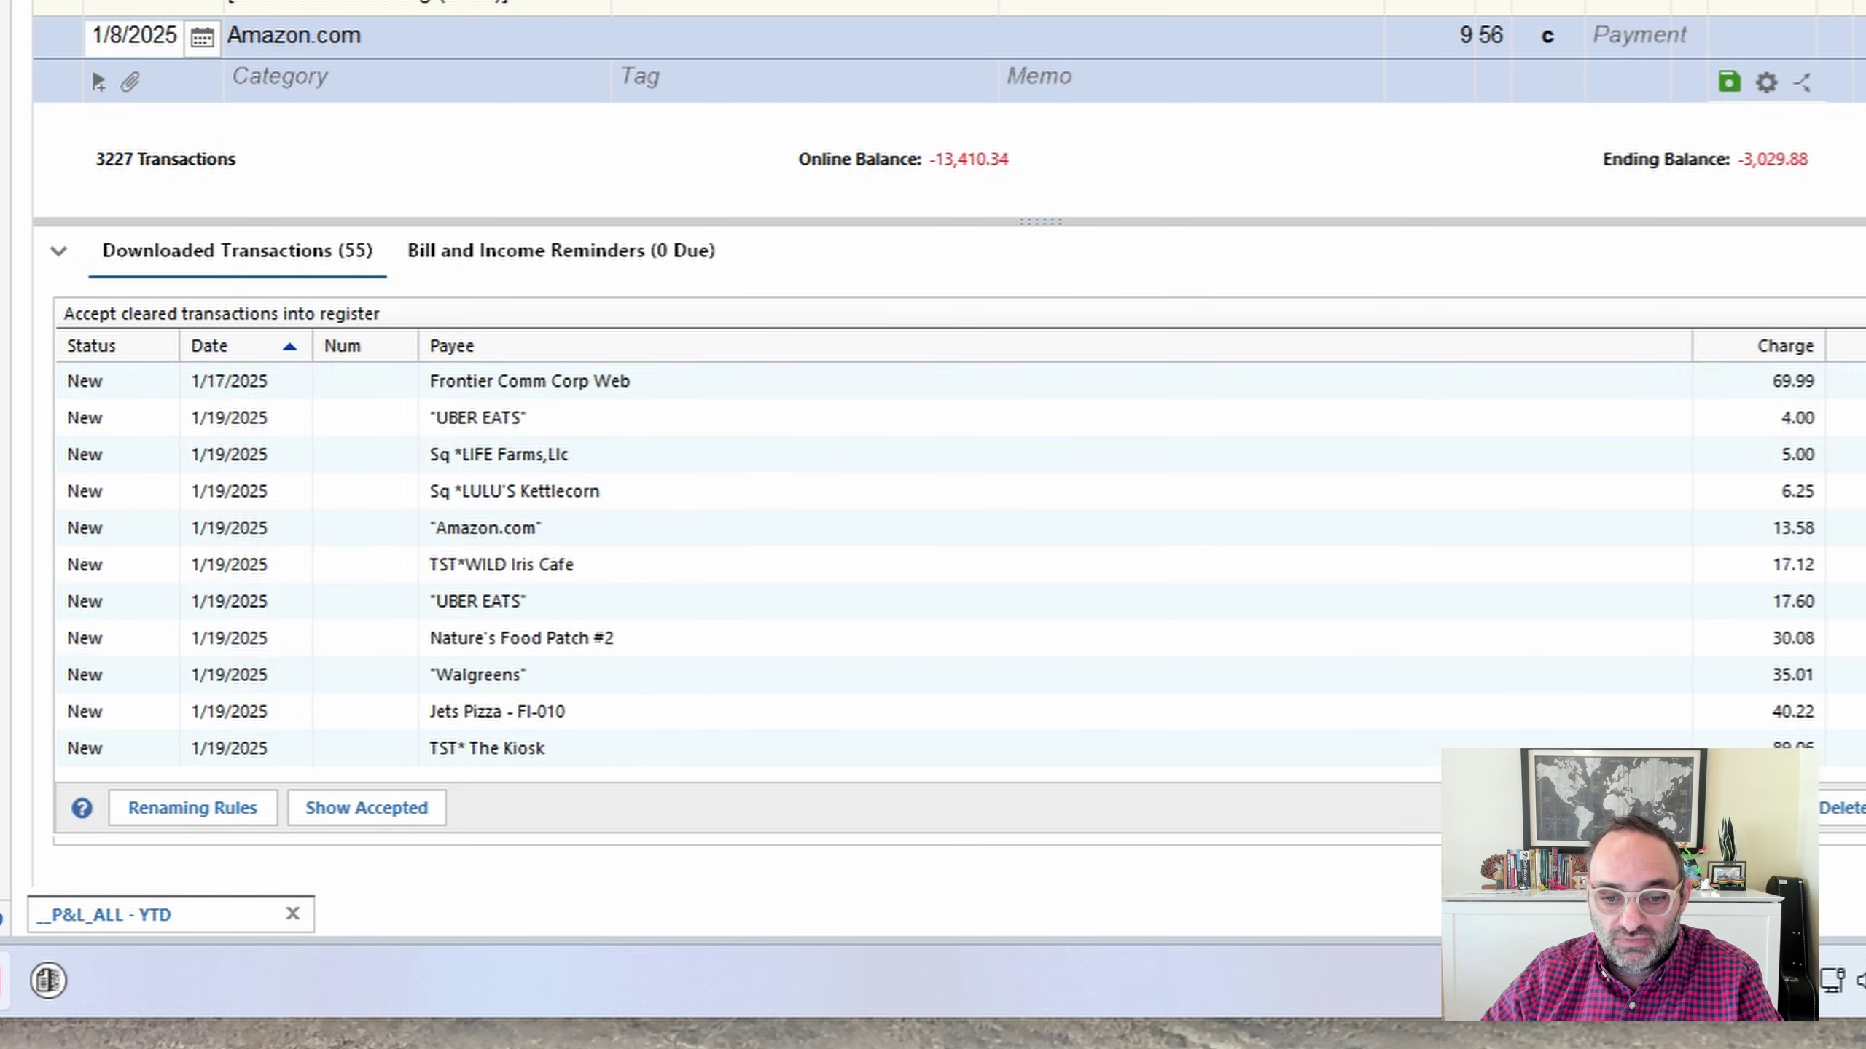
pyautogui.scroll(4, 940, 564)
pyautogui.scroll(8, 940, 564)
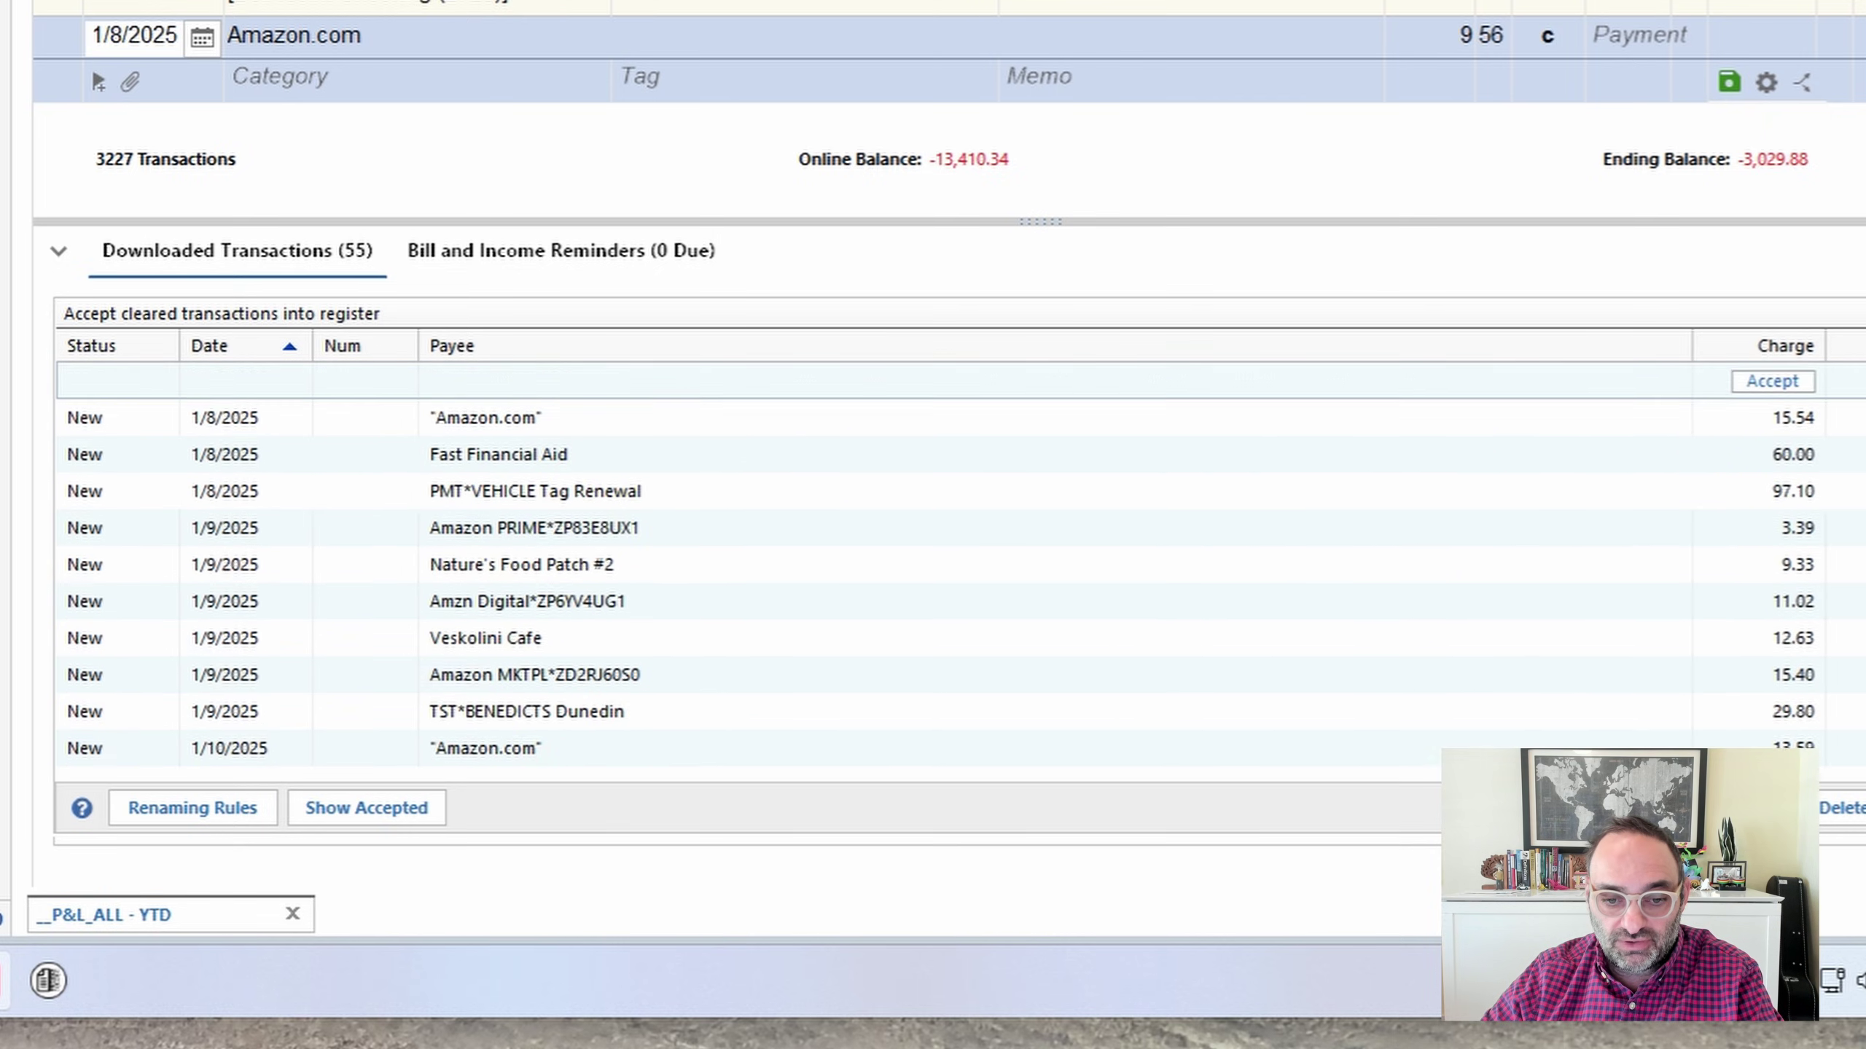
pyautogui.click(485, 380)
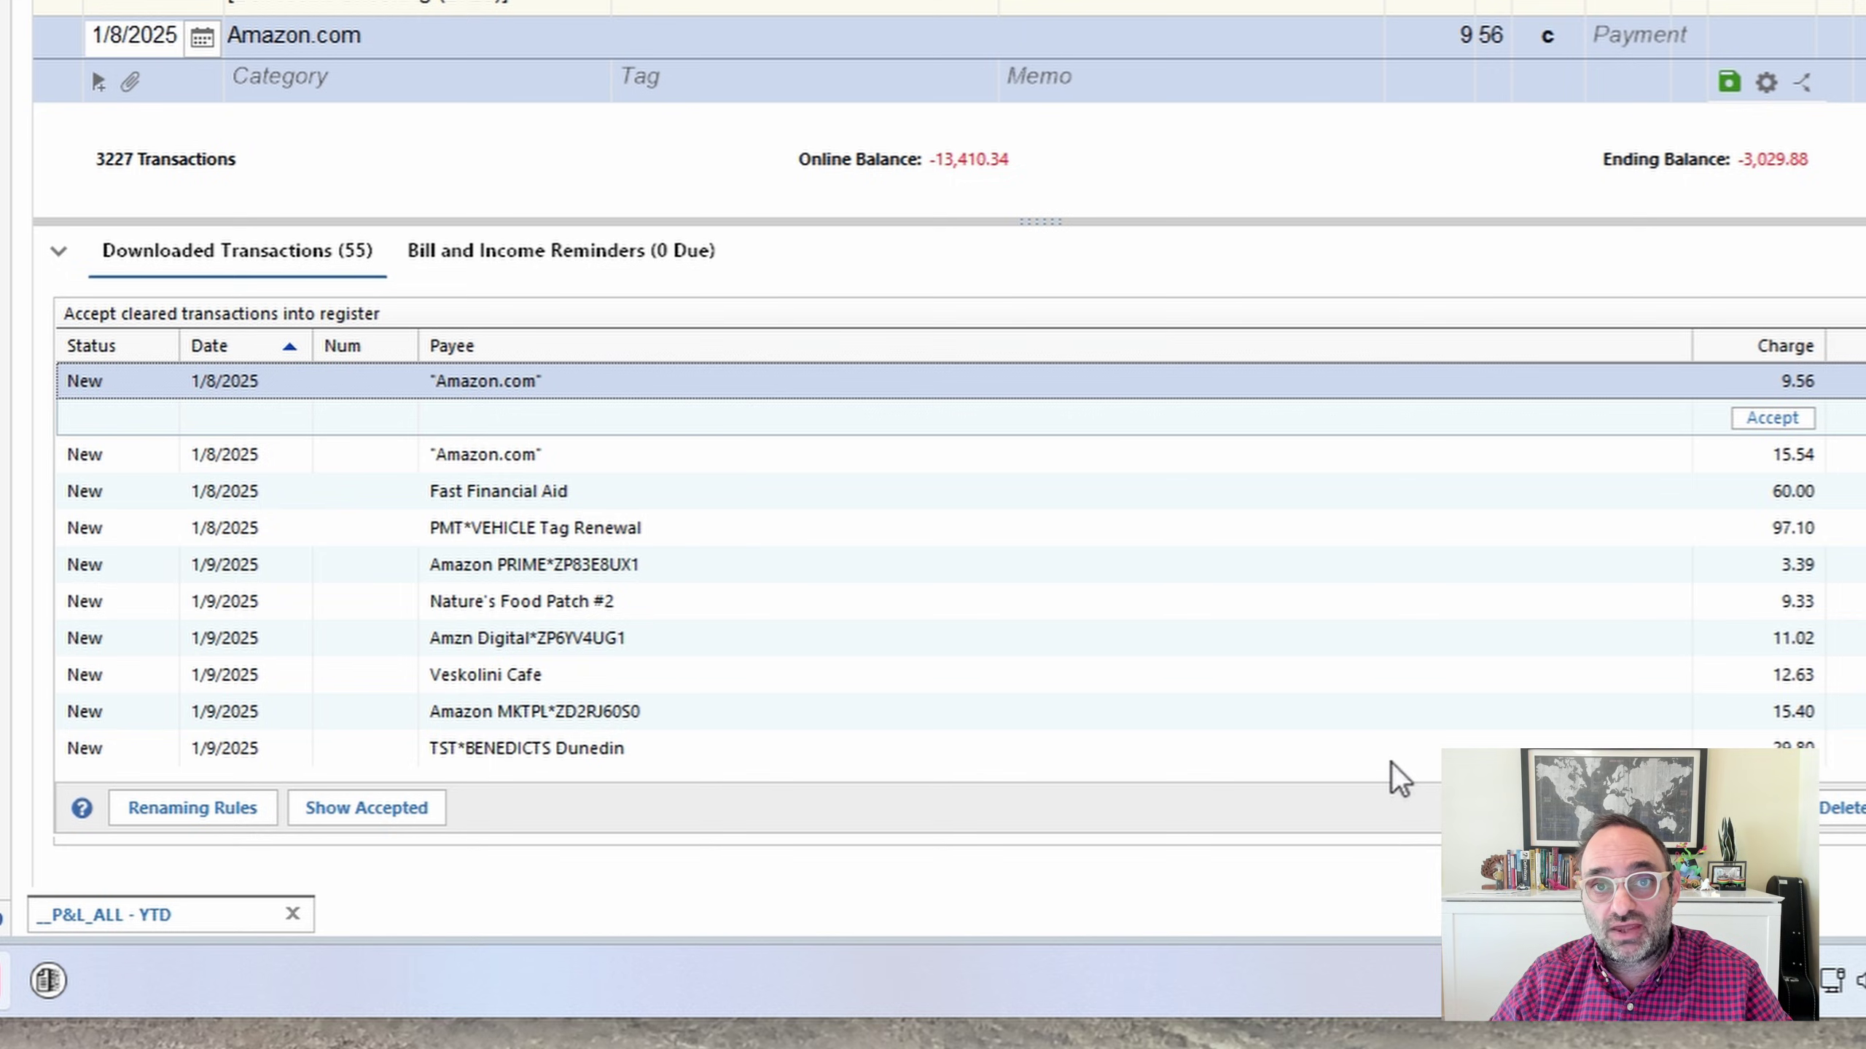
# - Categorize the downloaded PMT*VEHICLE Tag Renewal charge under Car Expenses as Insurance & Reg and save it into the register
pyautogui.click(563, 528)
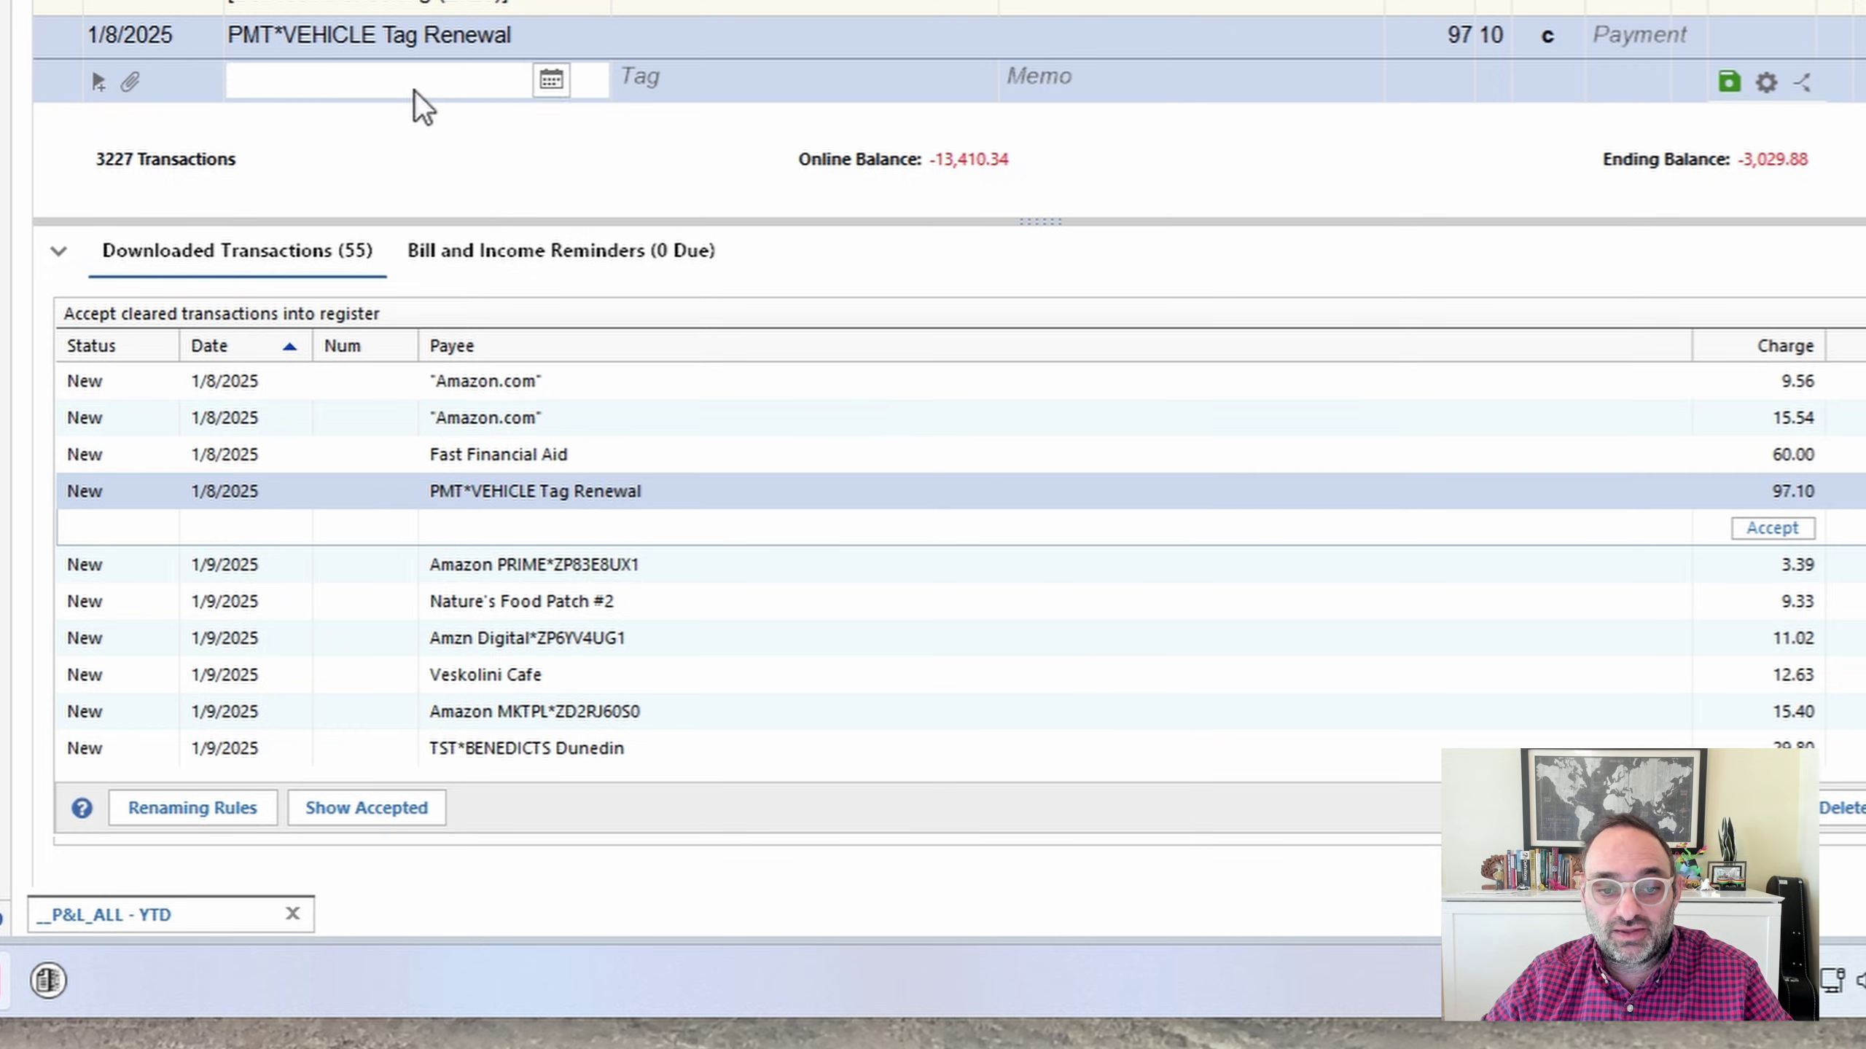
pyautogui.click(416, 85)
pyautogui.scroll(-5, 547, 180)
pyautogui.write('Car Expenses')
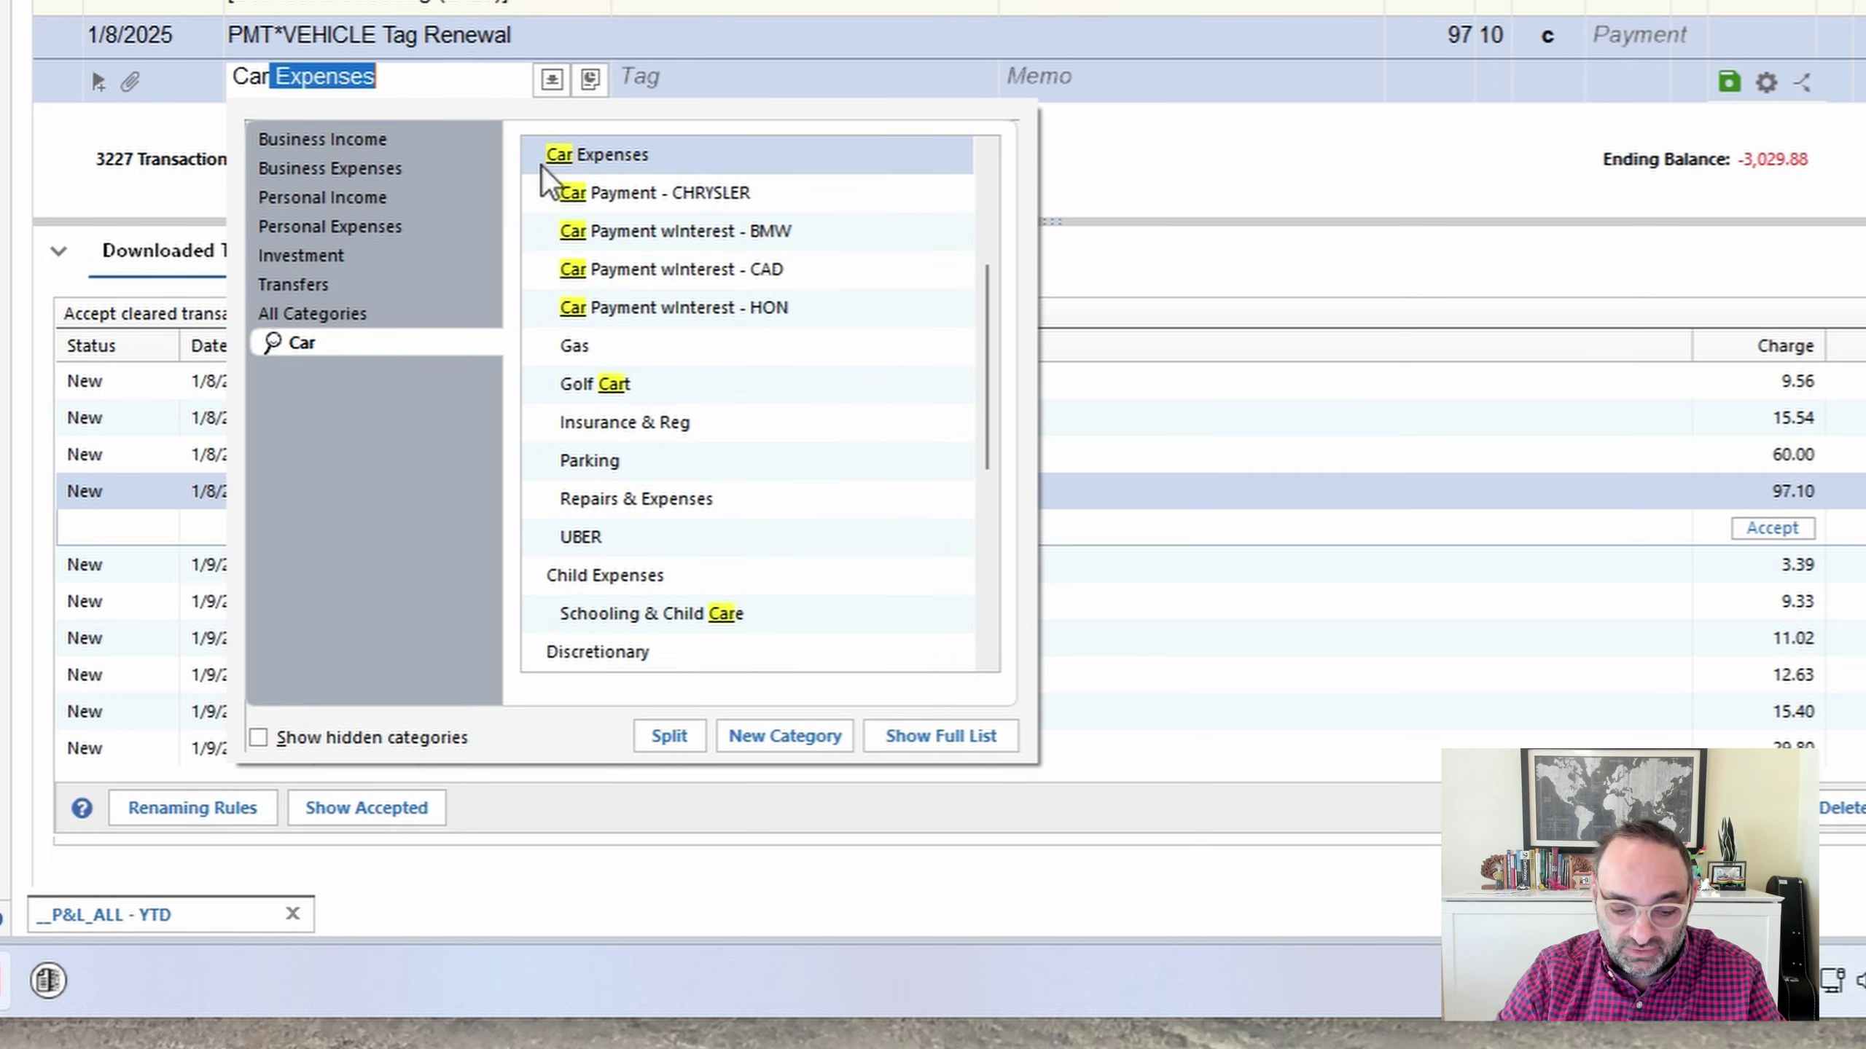
pyautogui.click(645, 426)
pyautogui.press('Return')
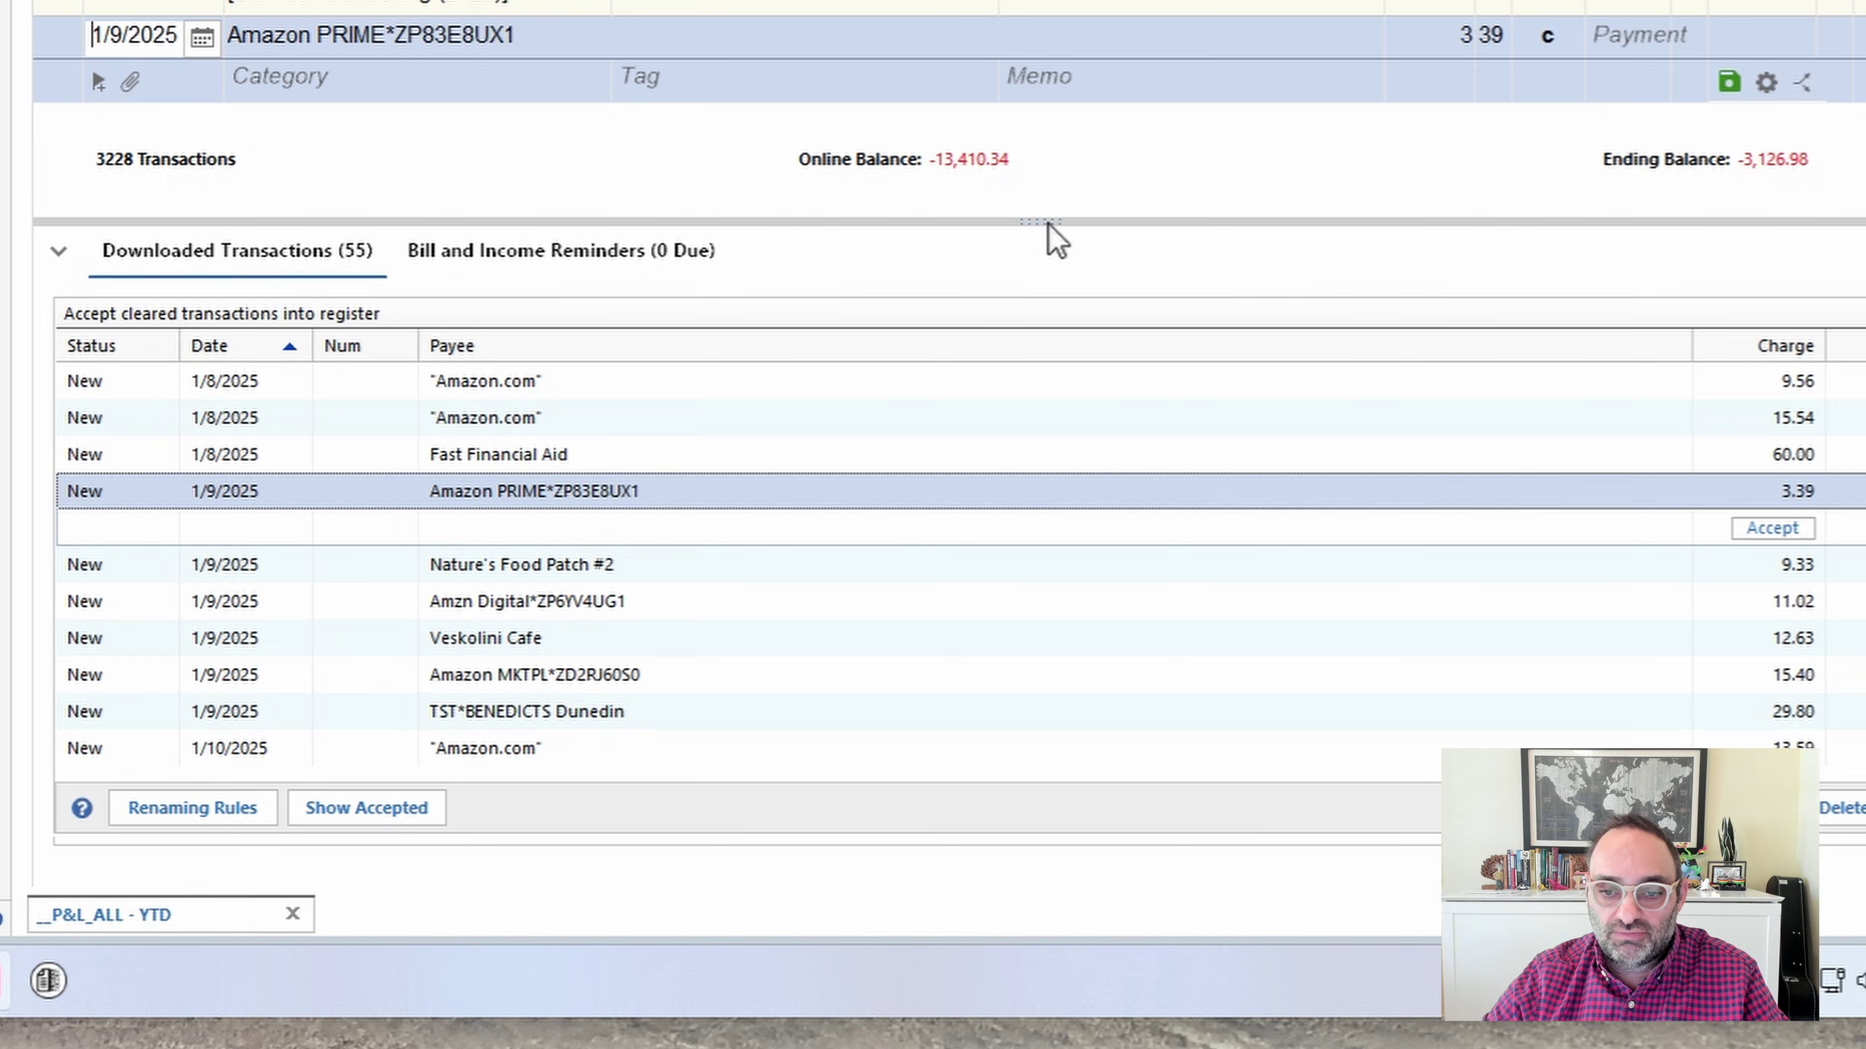
# - Enlarge the register area and filter the register to Uncategorized transactions
pyautogui.moveTo(1049, 207); pyautogui.dragTo(1020, 639)
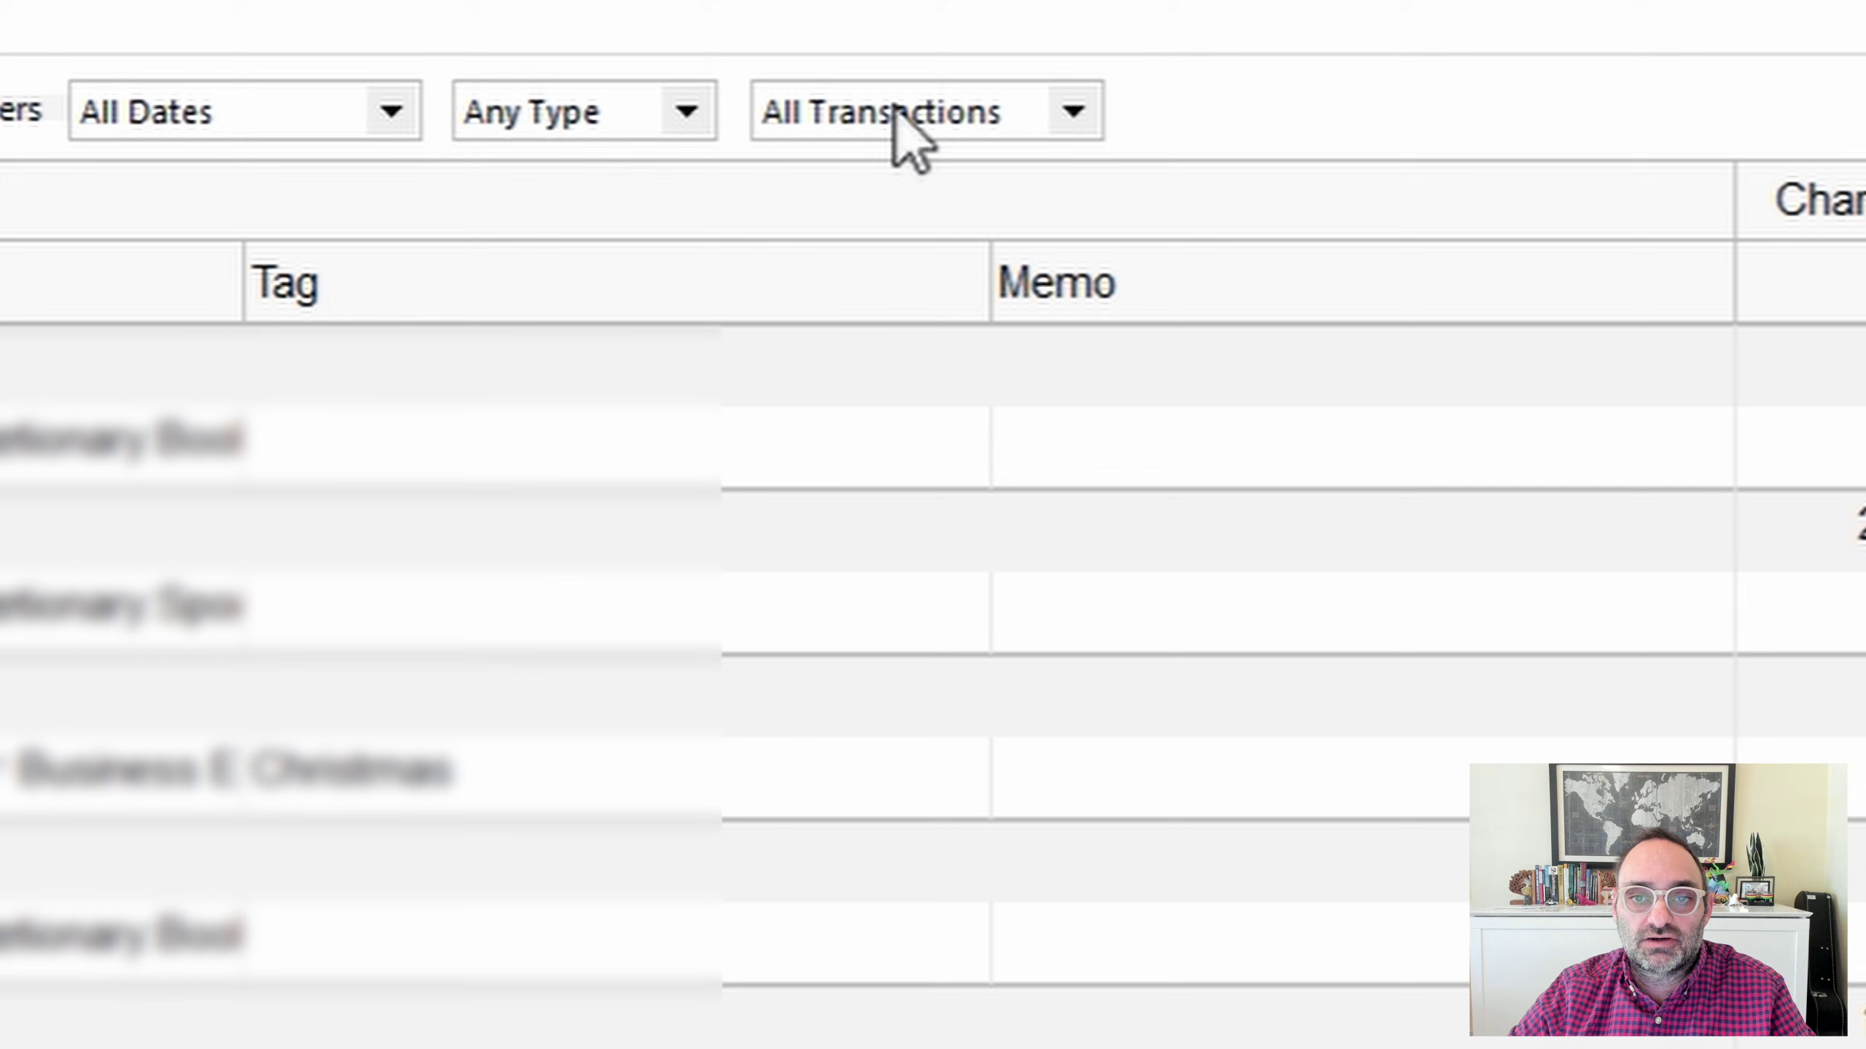
pyautogui.click(898, 110)
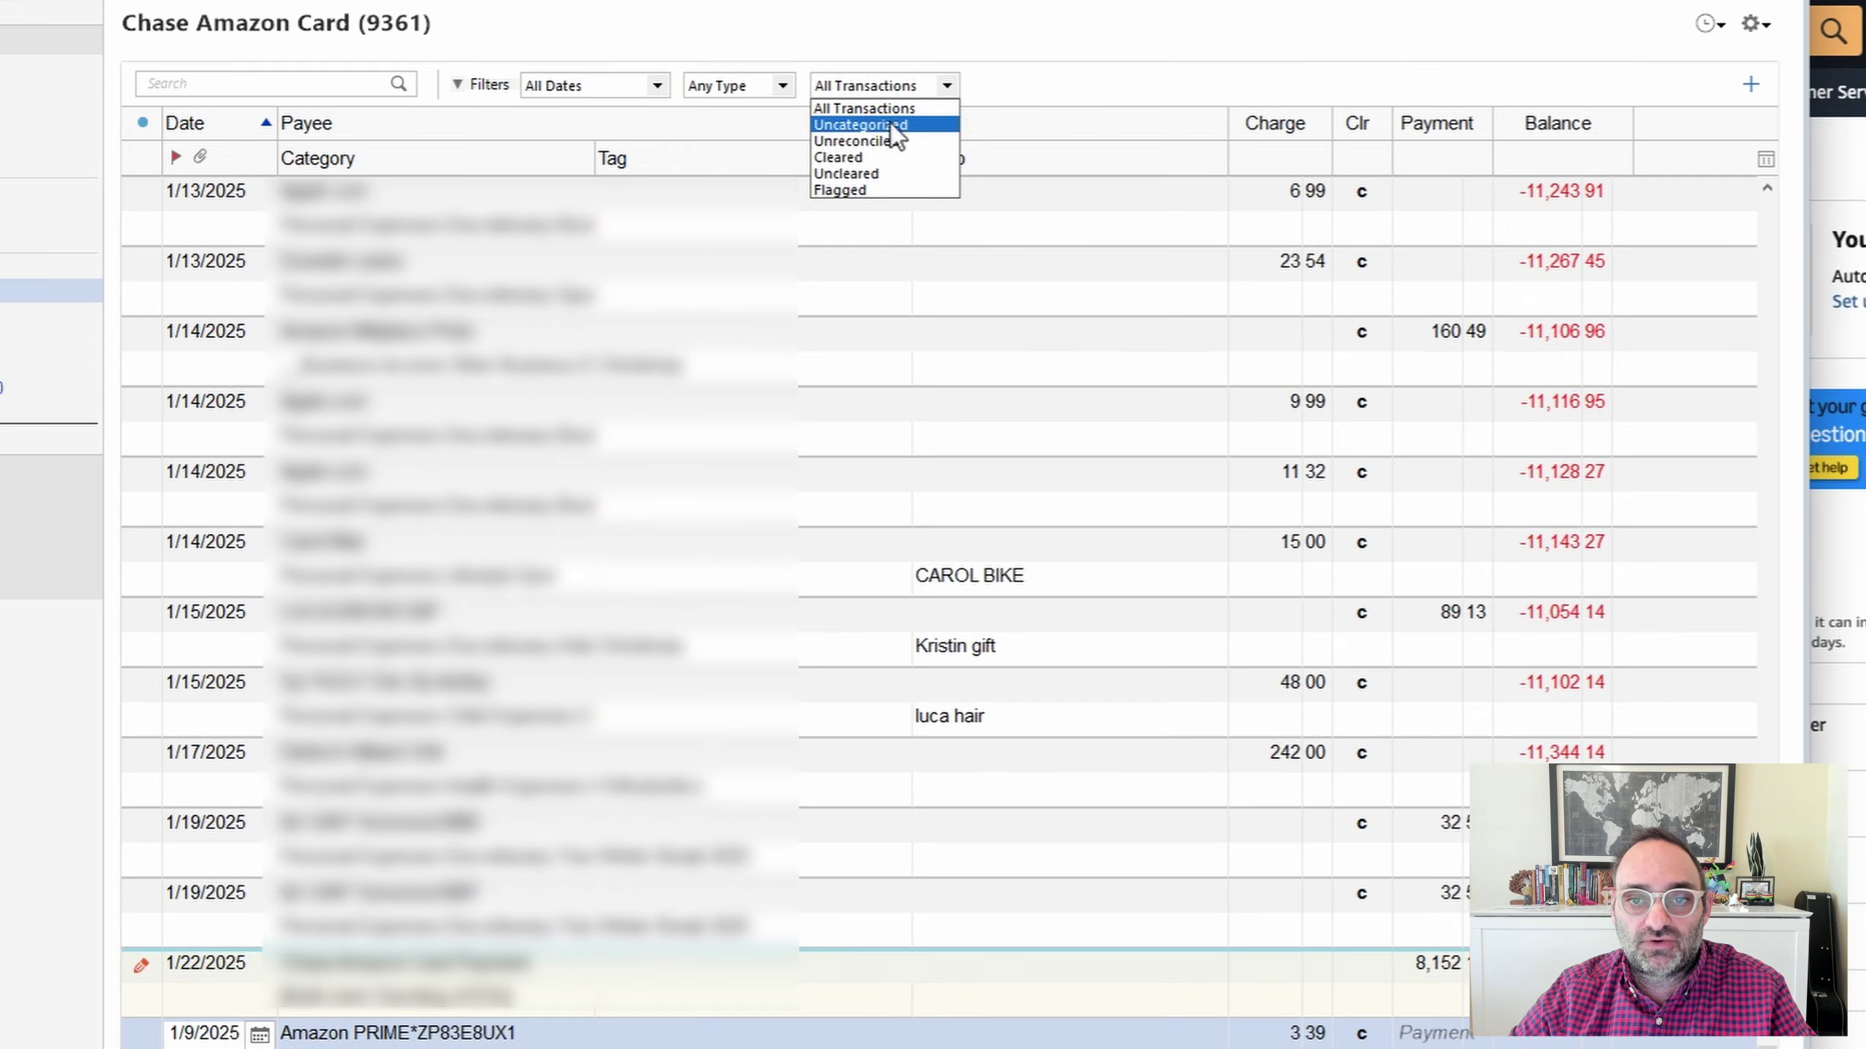
pyautogui.click(943, 206)
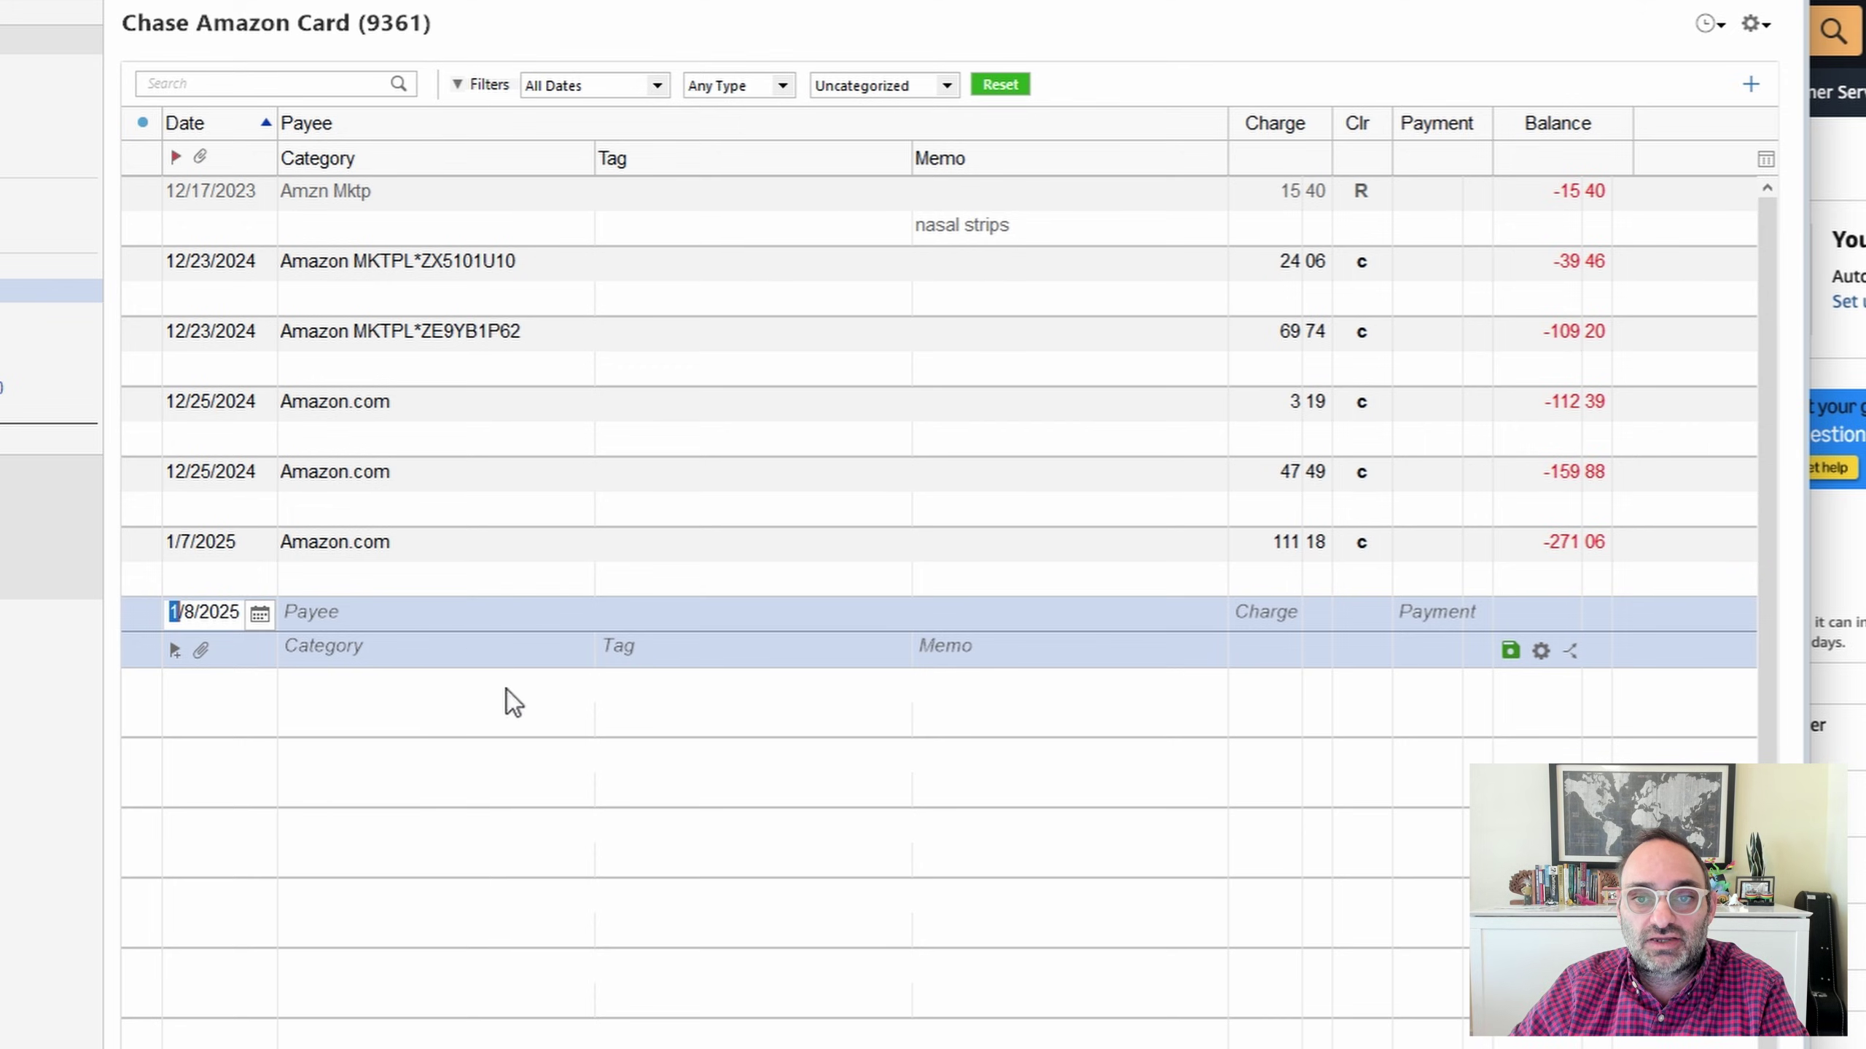
pyautogui.click(945, 84)
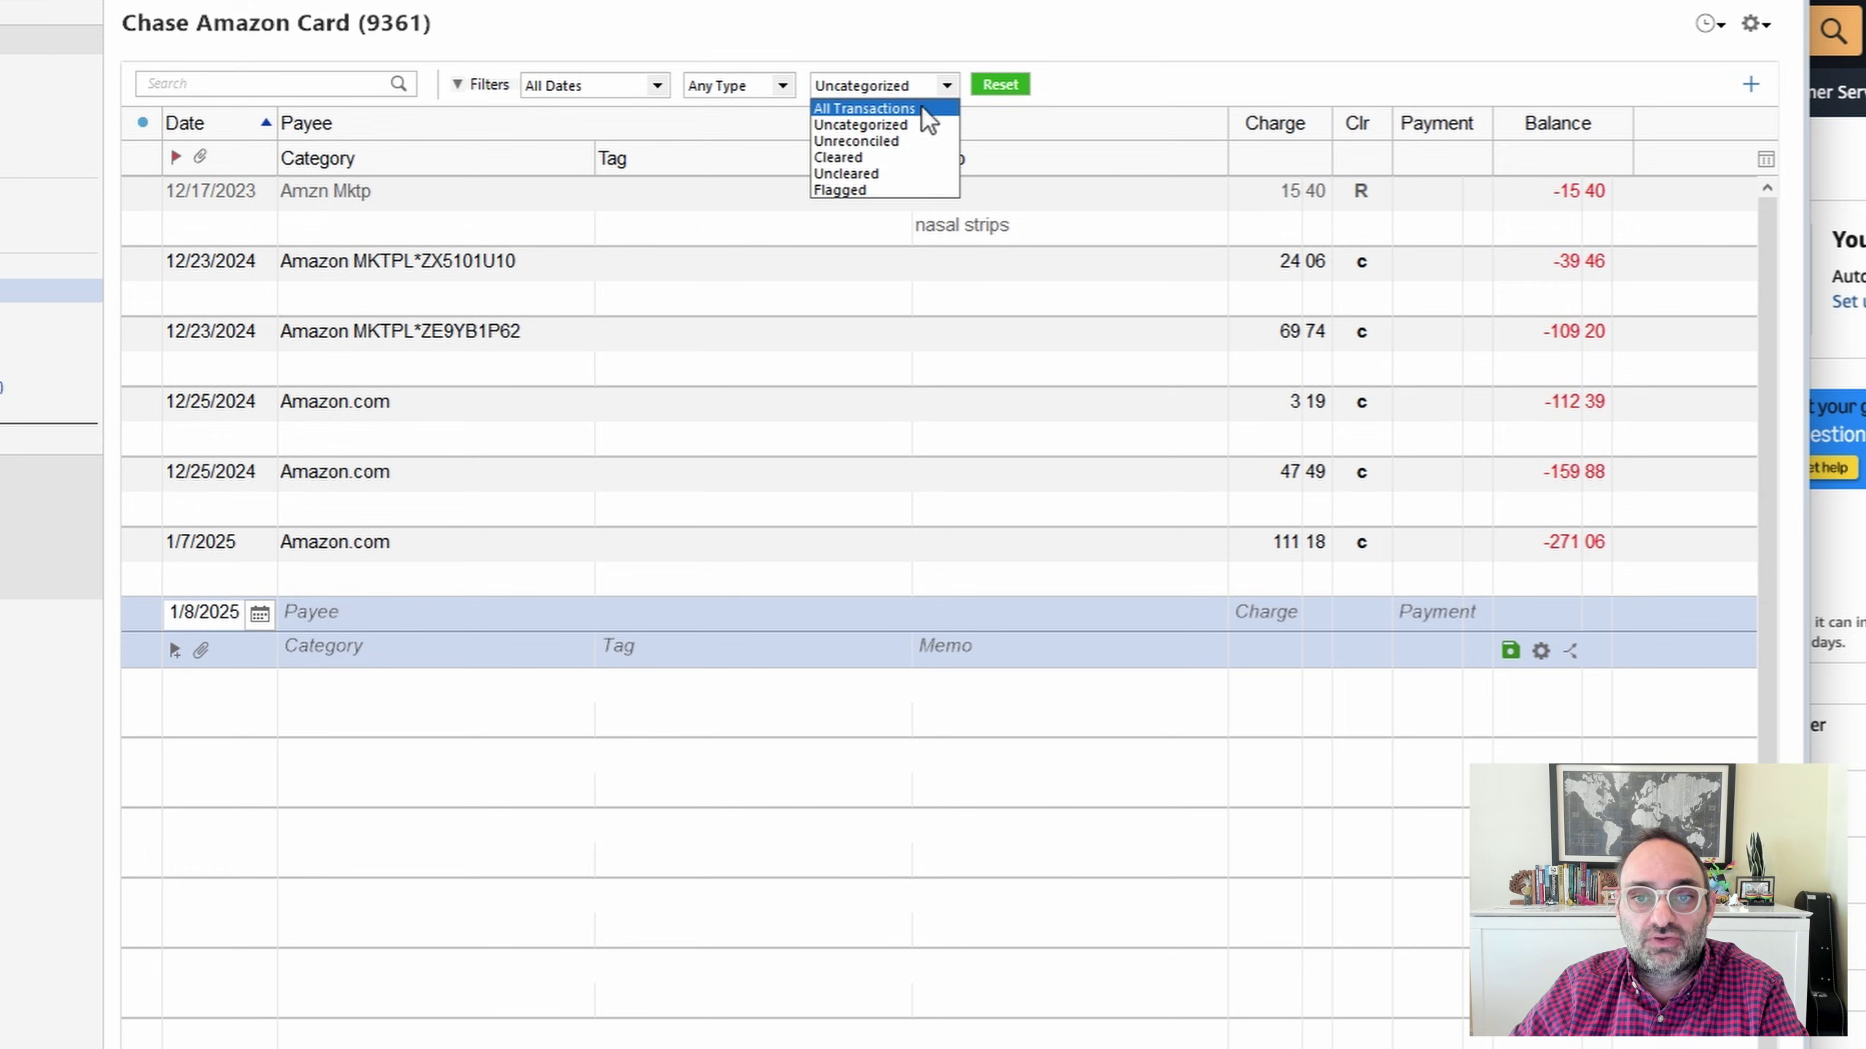
pyautogui.click(1192, 85)
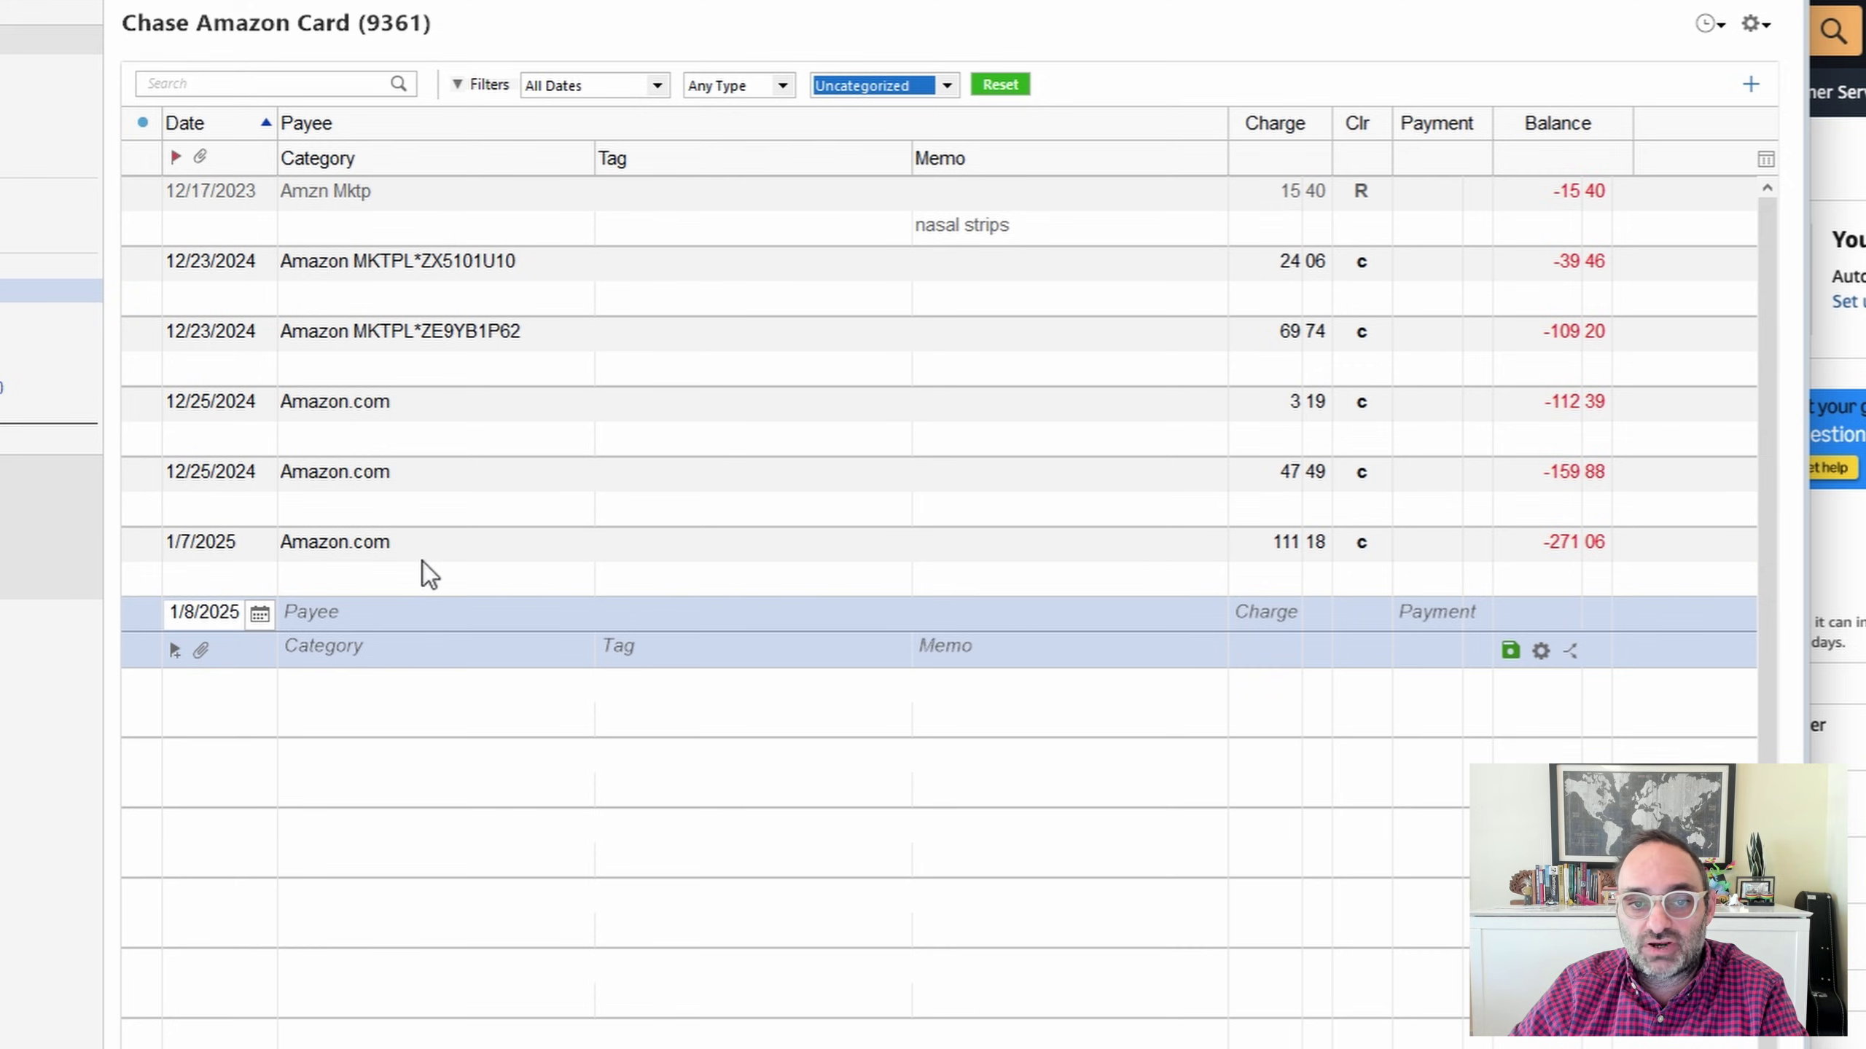
# - Check the matching order on the Amazon Your Orders page and assign the 1/7/2025 Amazon.com charge the General Living grocery category
pyautogui.hotkey('alt', 'Tab')
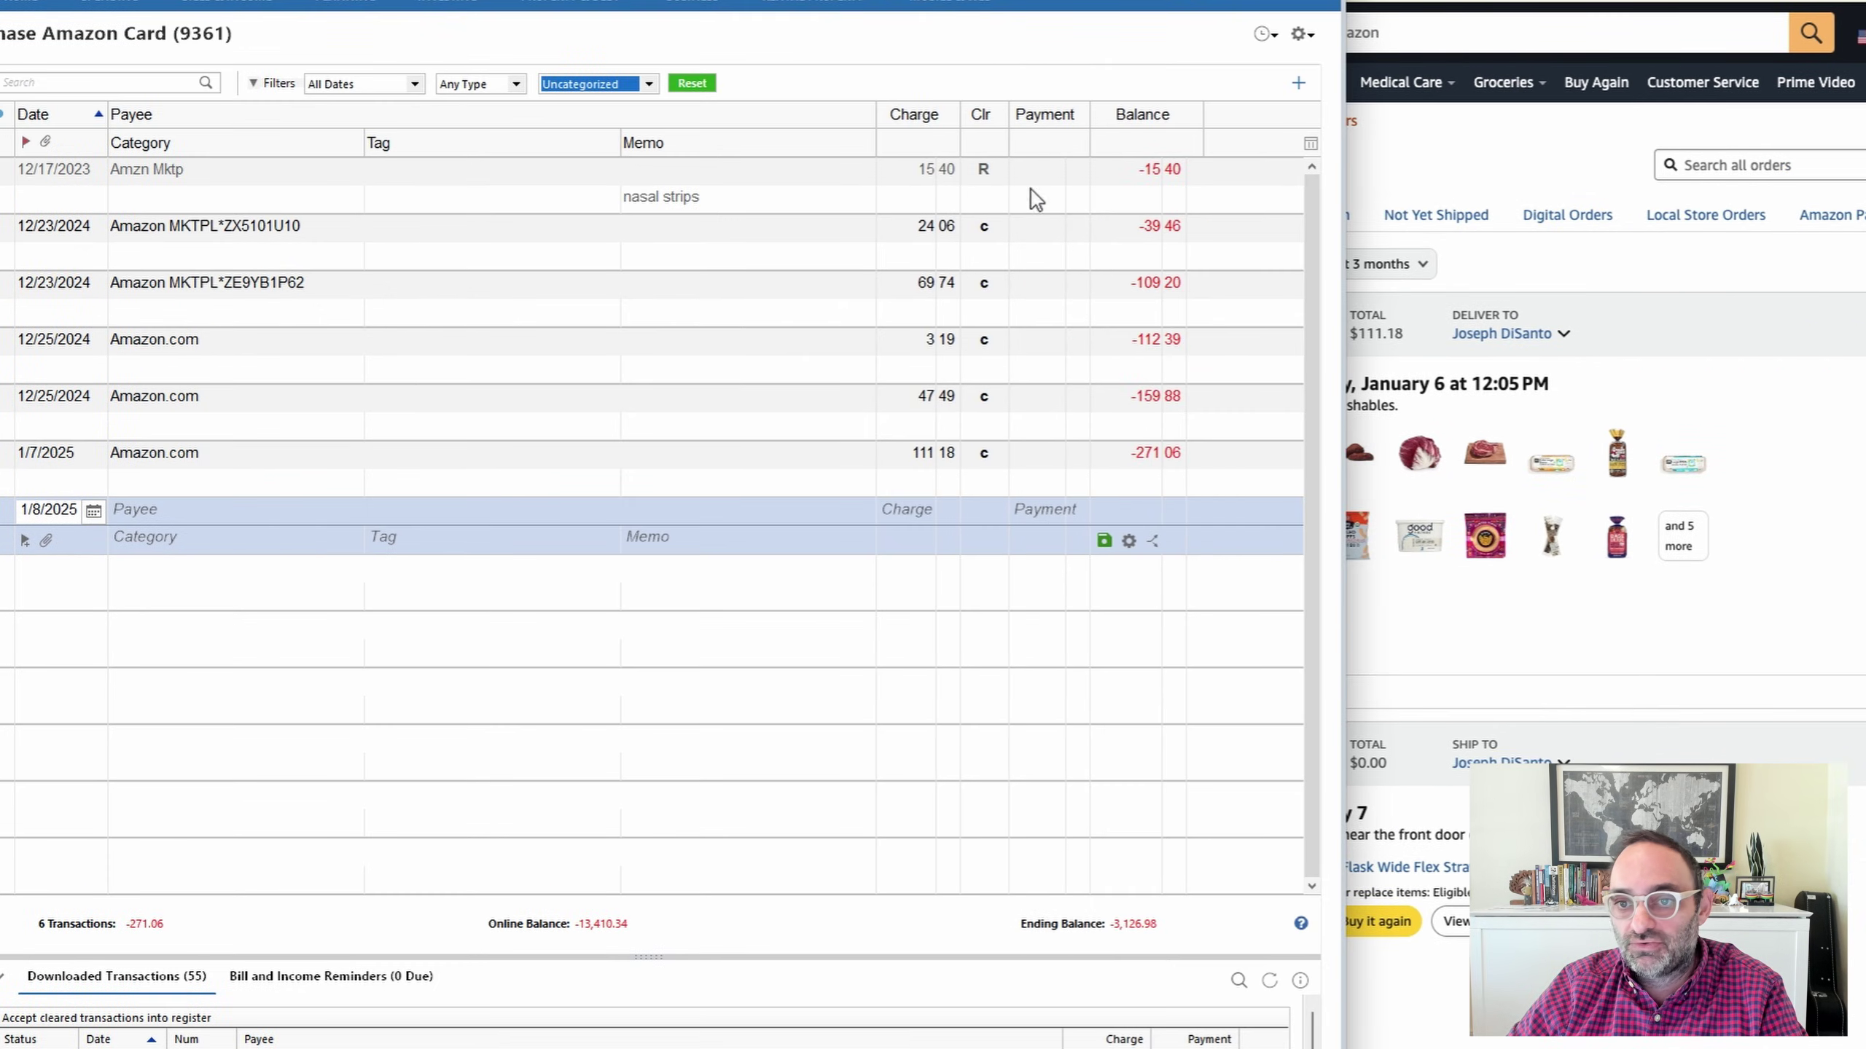
pyautogui.click(1427, 157)
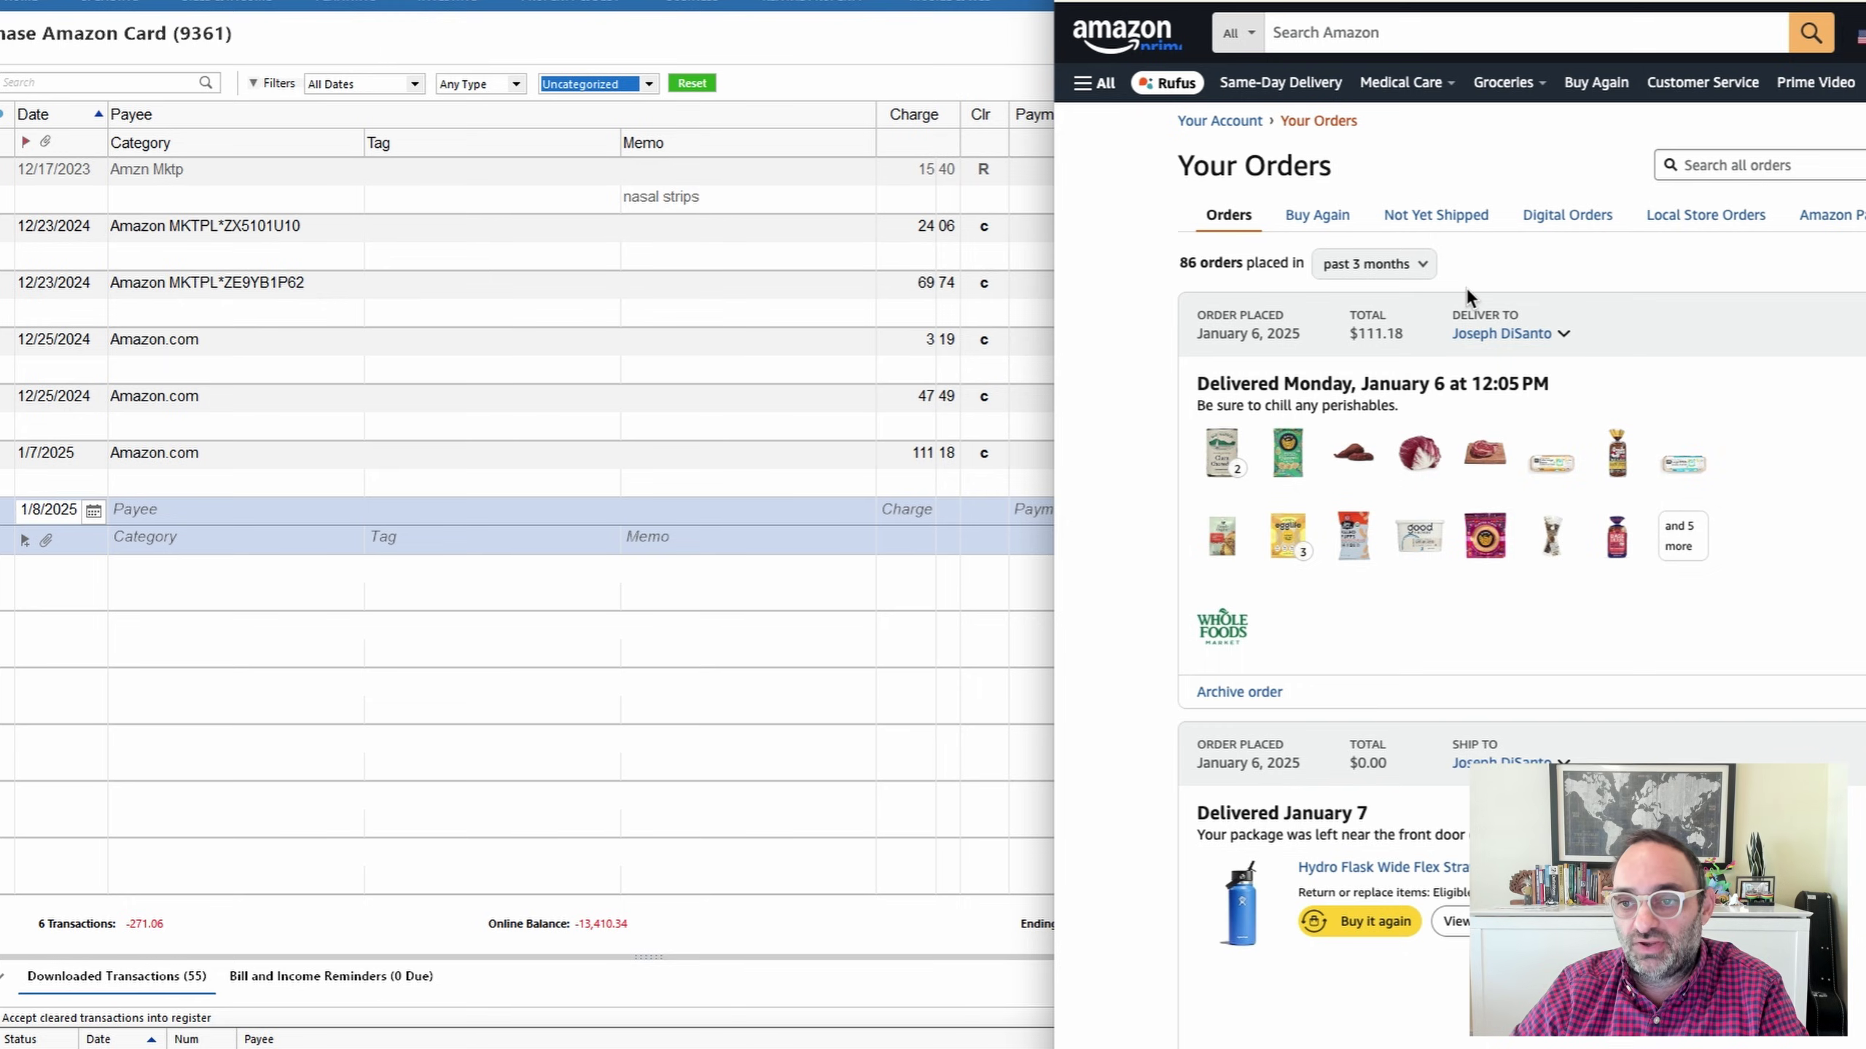
pyautogui.scroll(-3, 1469, 342)
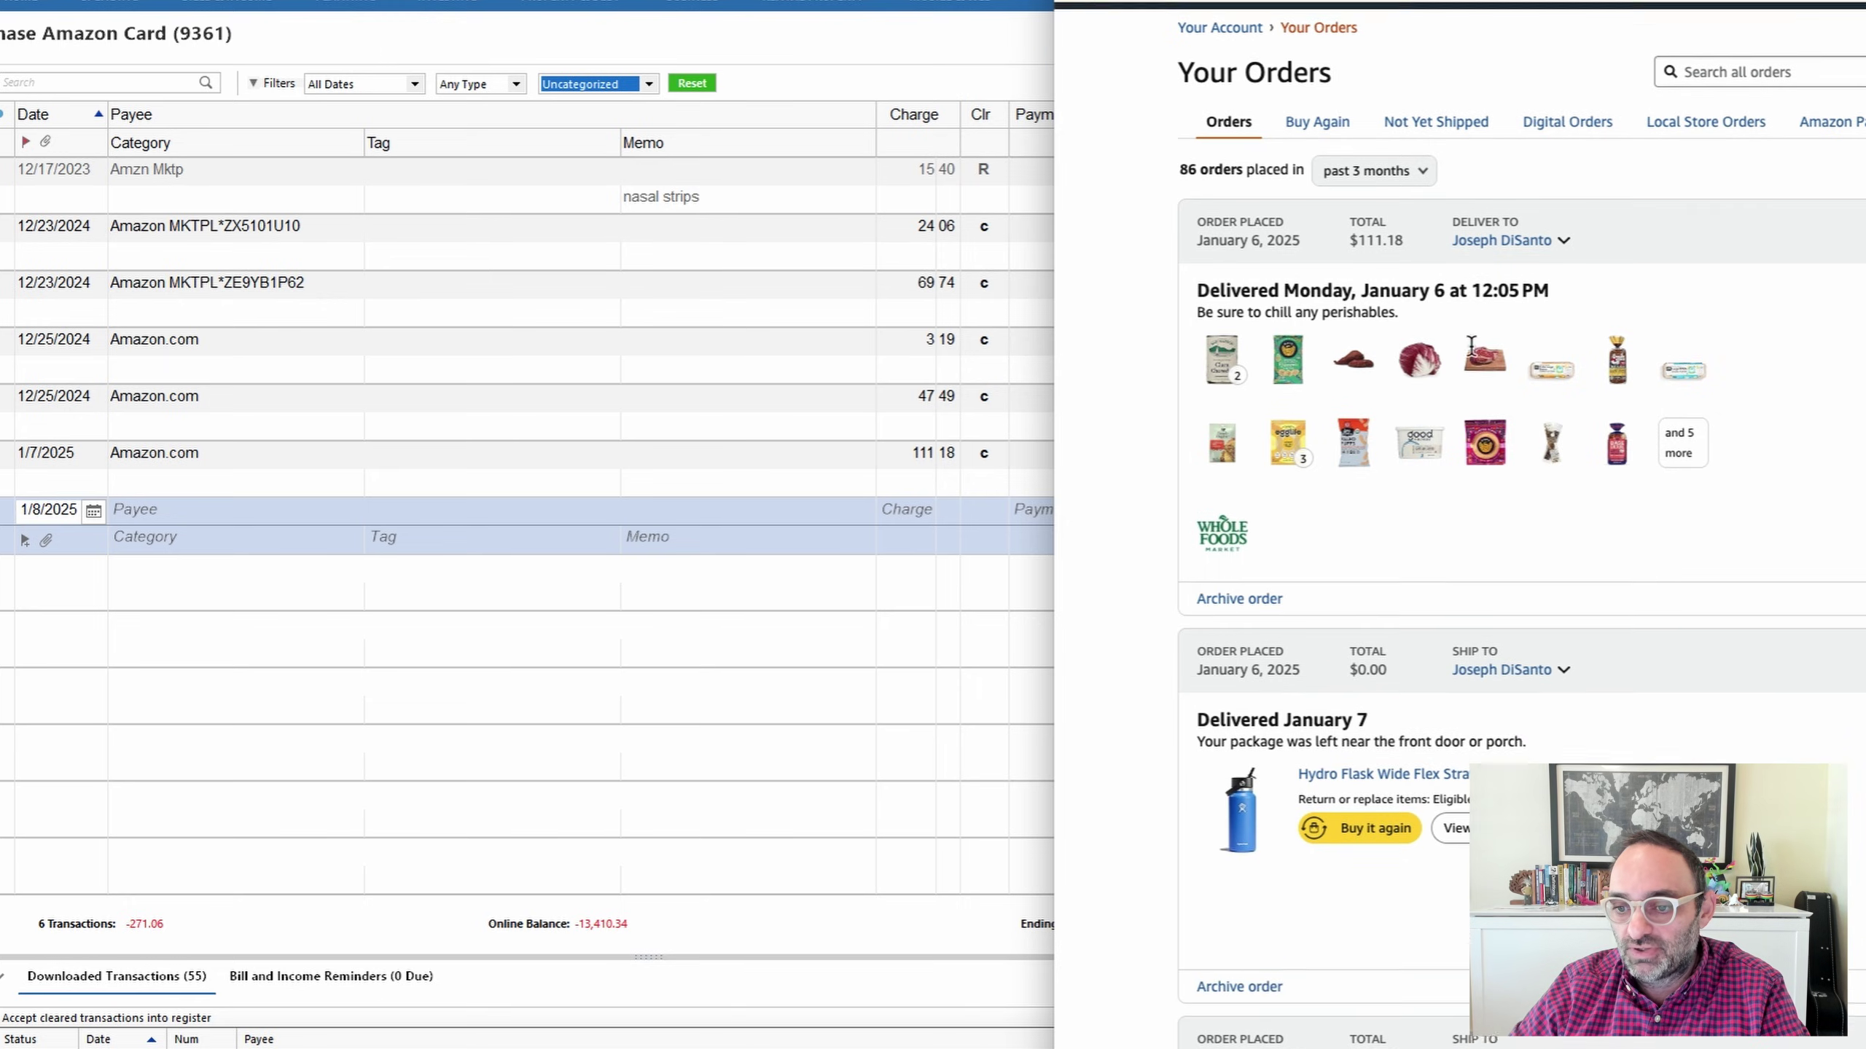
pyautogui.scroll(2, 1466, 354)
pyautogui.scroll(-2, 1467, 355)
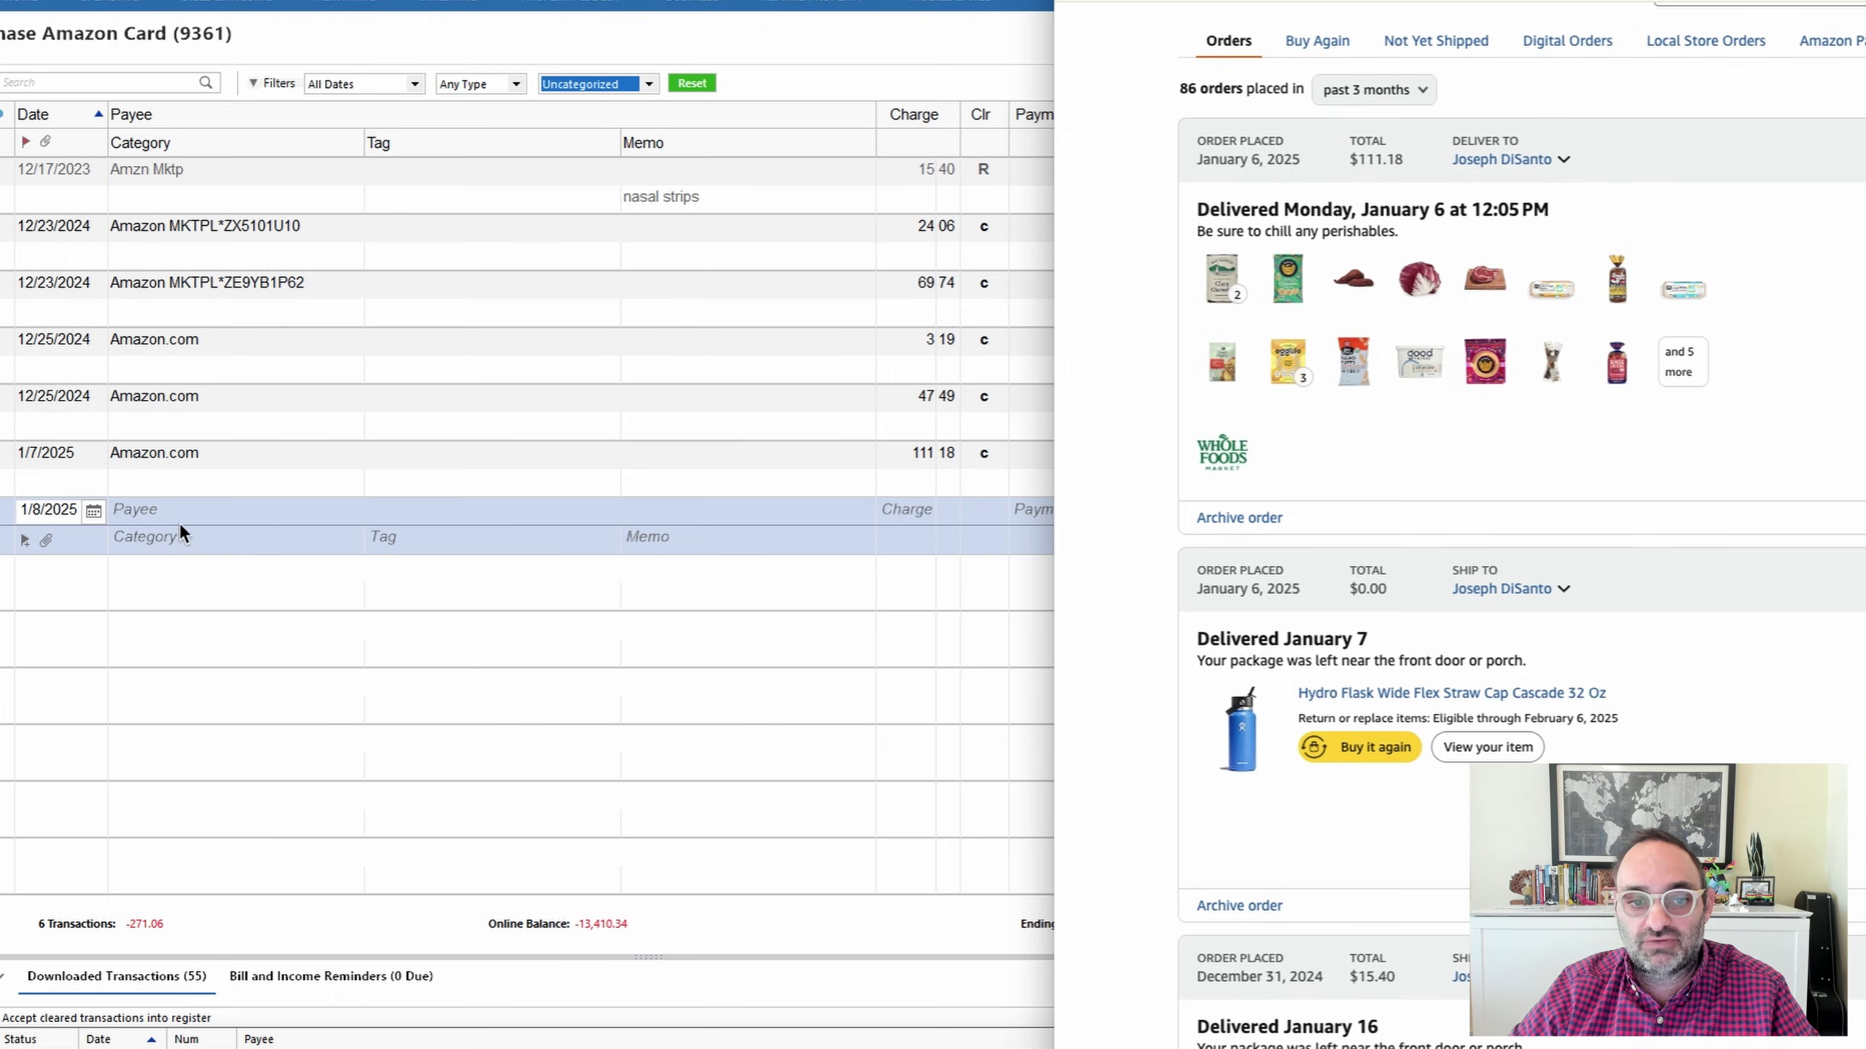
pyautogui.click(210, 485)
pyautogui.write('G')
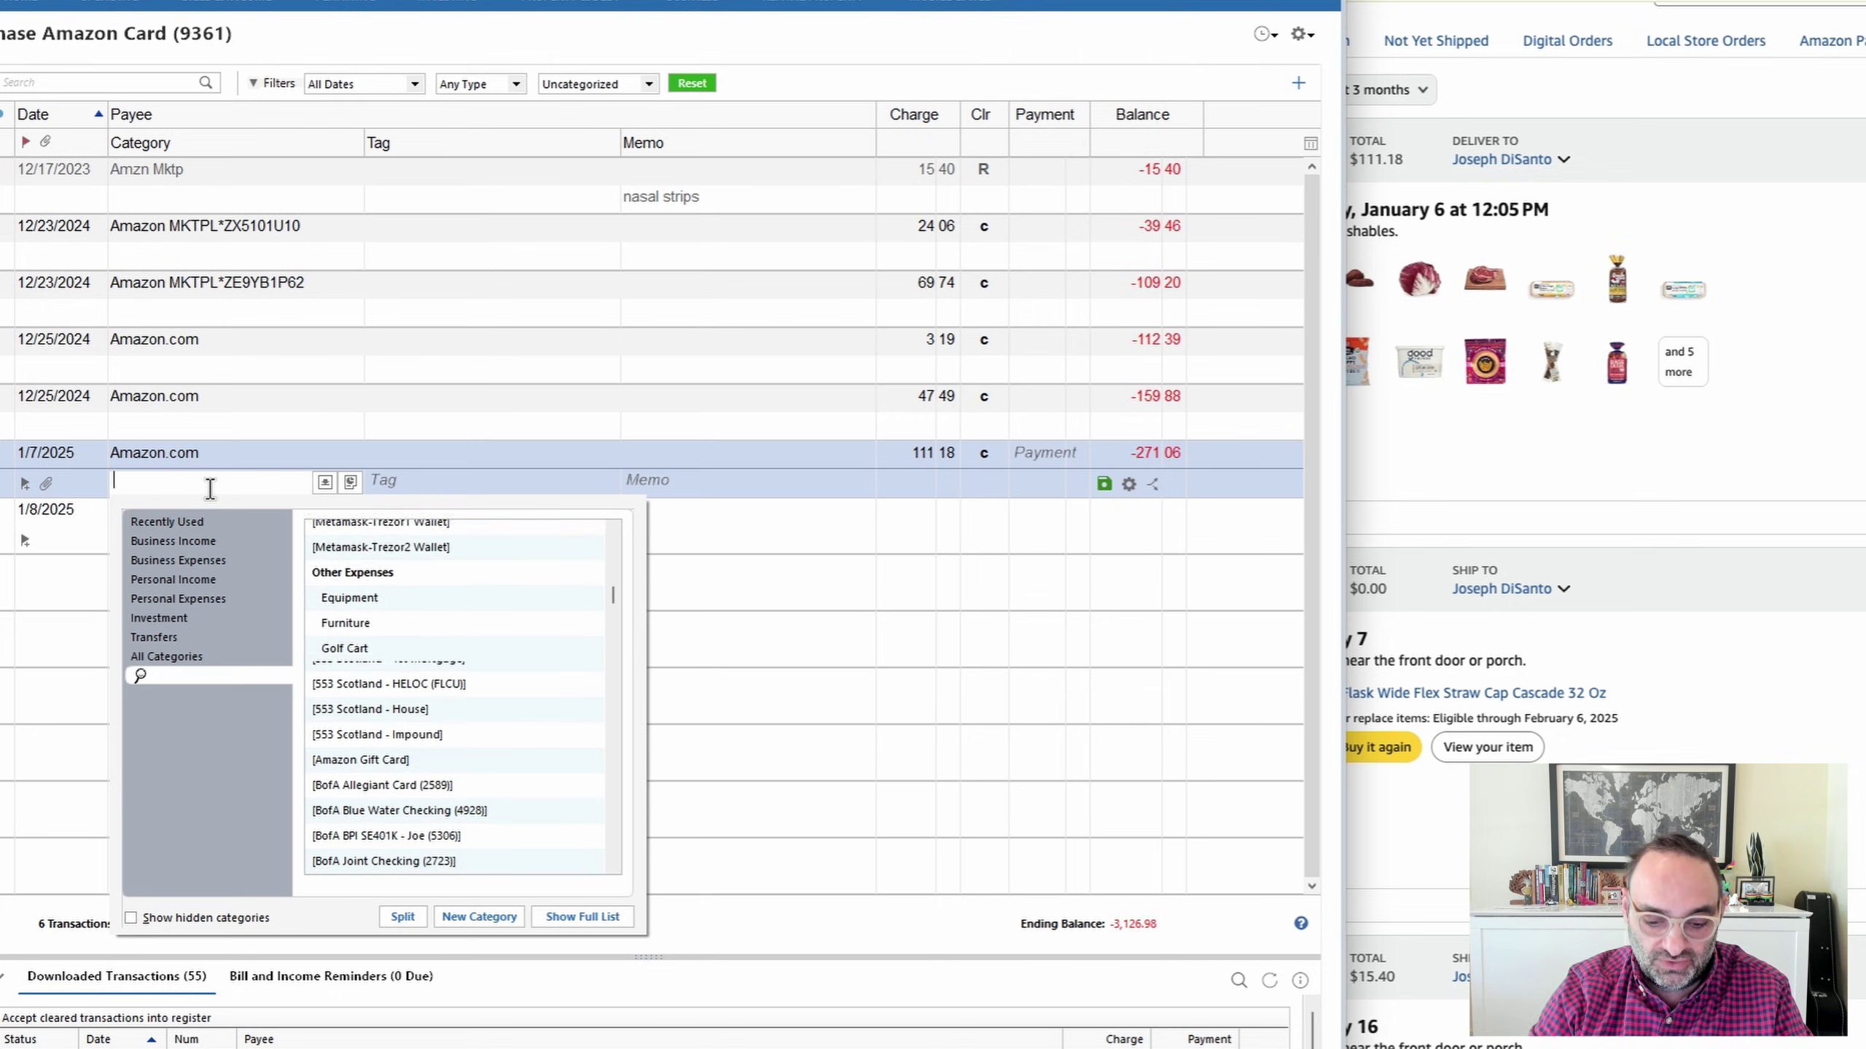
pyautogui.write('roc')
pyautogui.press('Tab')
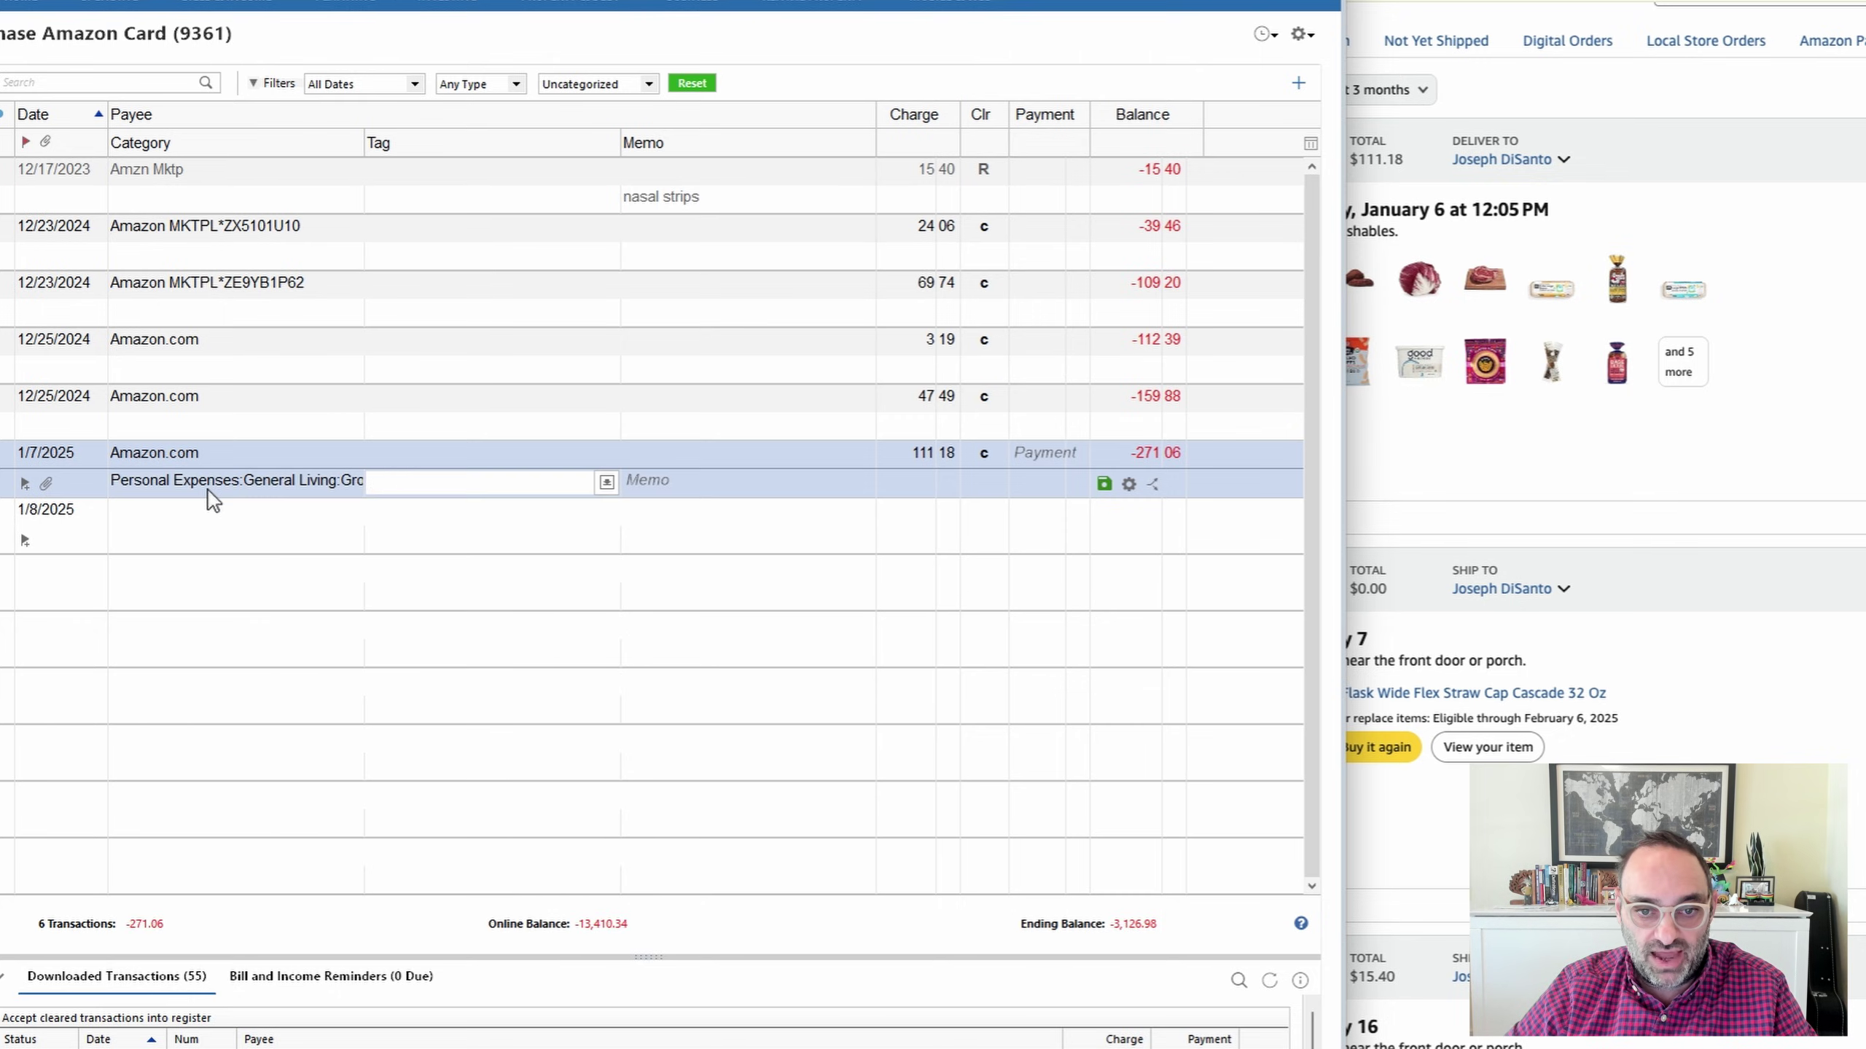
pyautogui.press('Return')
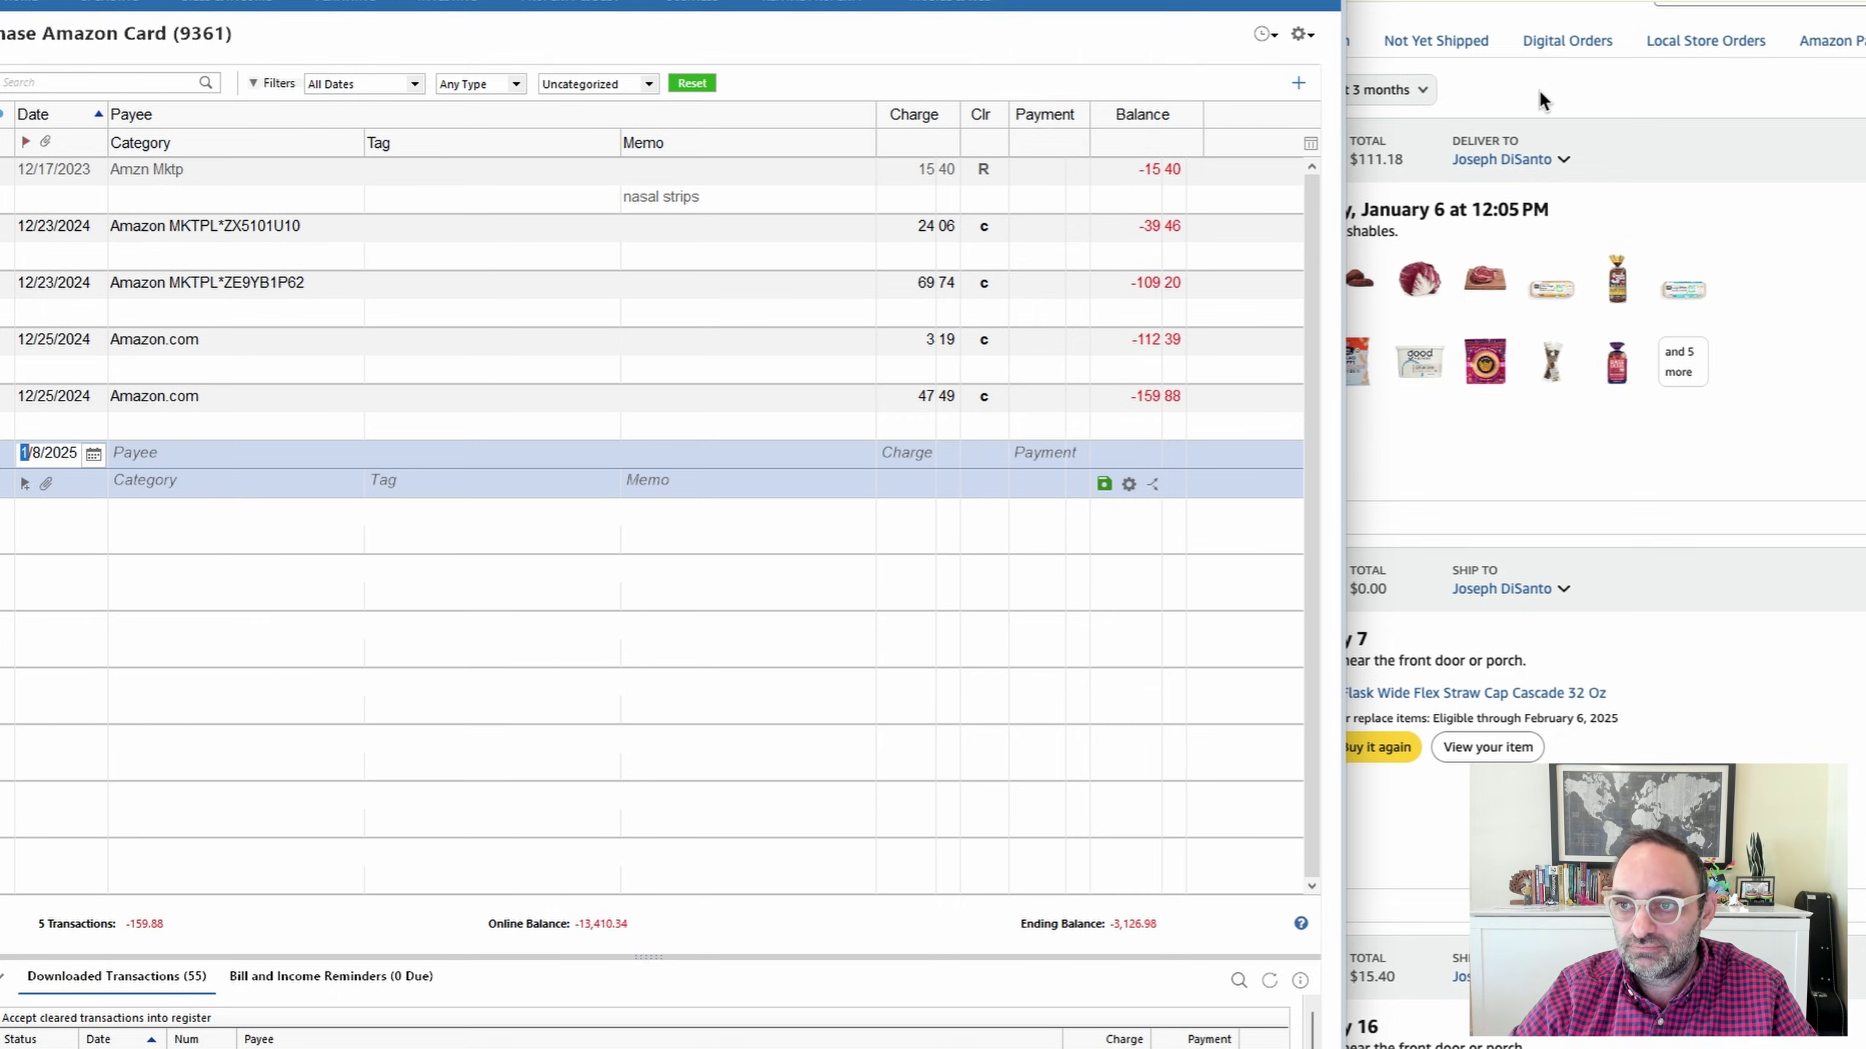
# - Check the Amazon orders for the nasal strips and categorize the 12/17/2023 Amzn Mktp charge under the second listed person's Health Expenses
pyautogui.click(1580, 414)
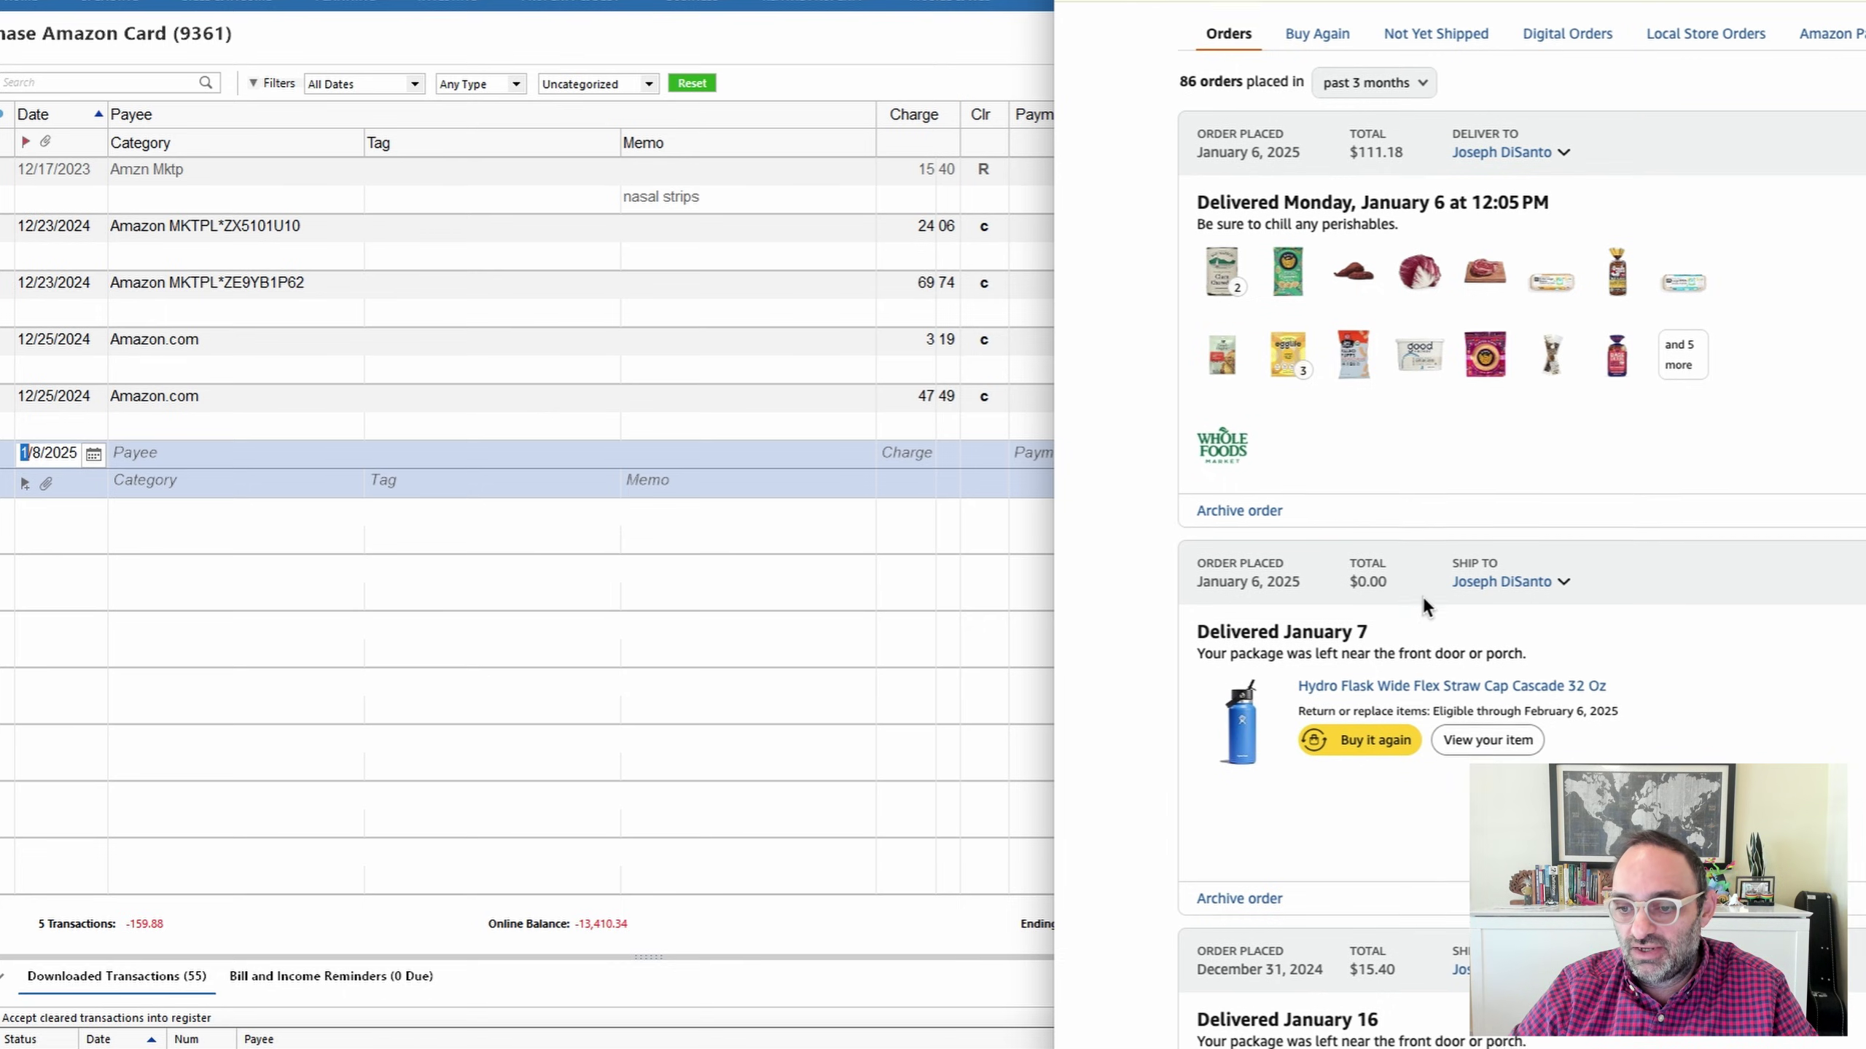
pyautogui.scroll(-1, 1421, 596)
pyautogui.scroll(1, 1422, 596)
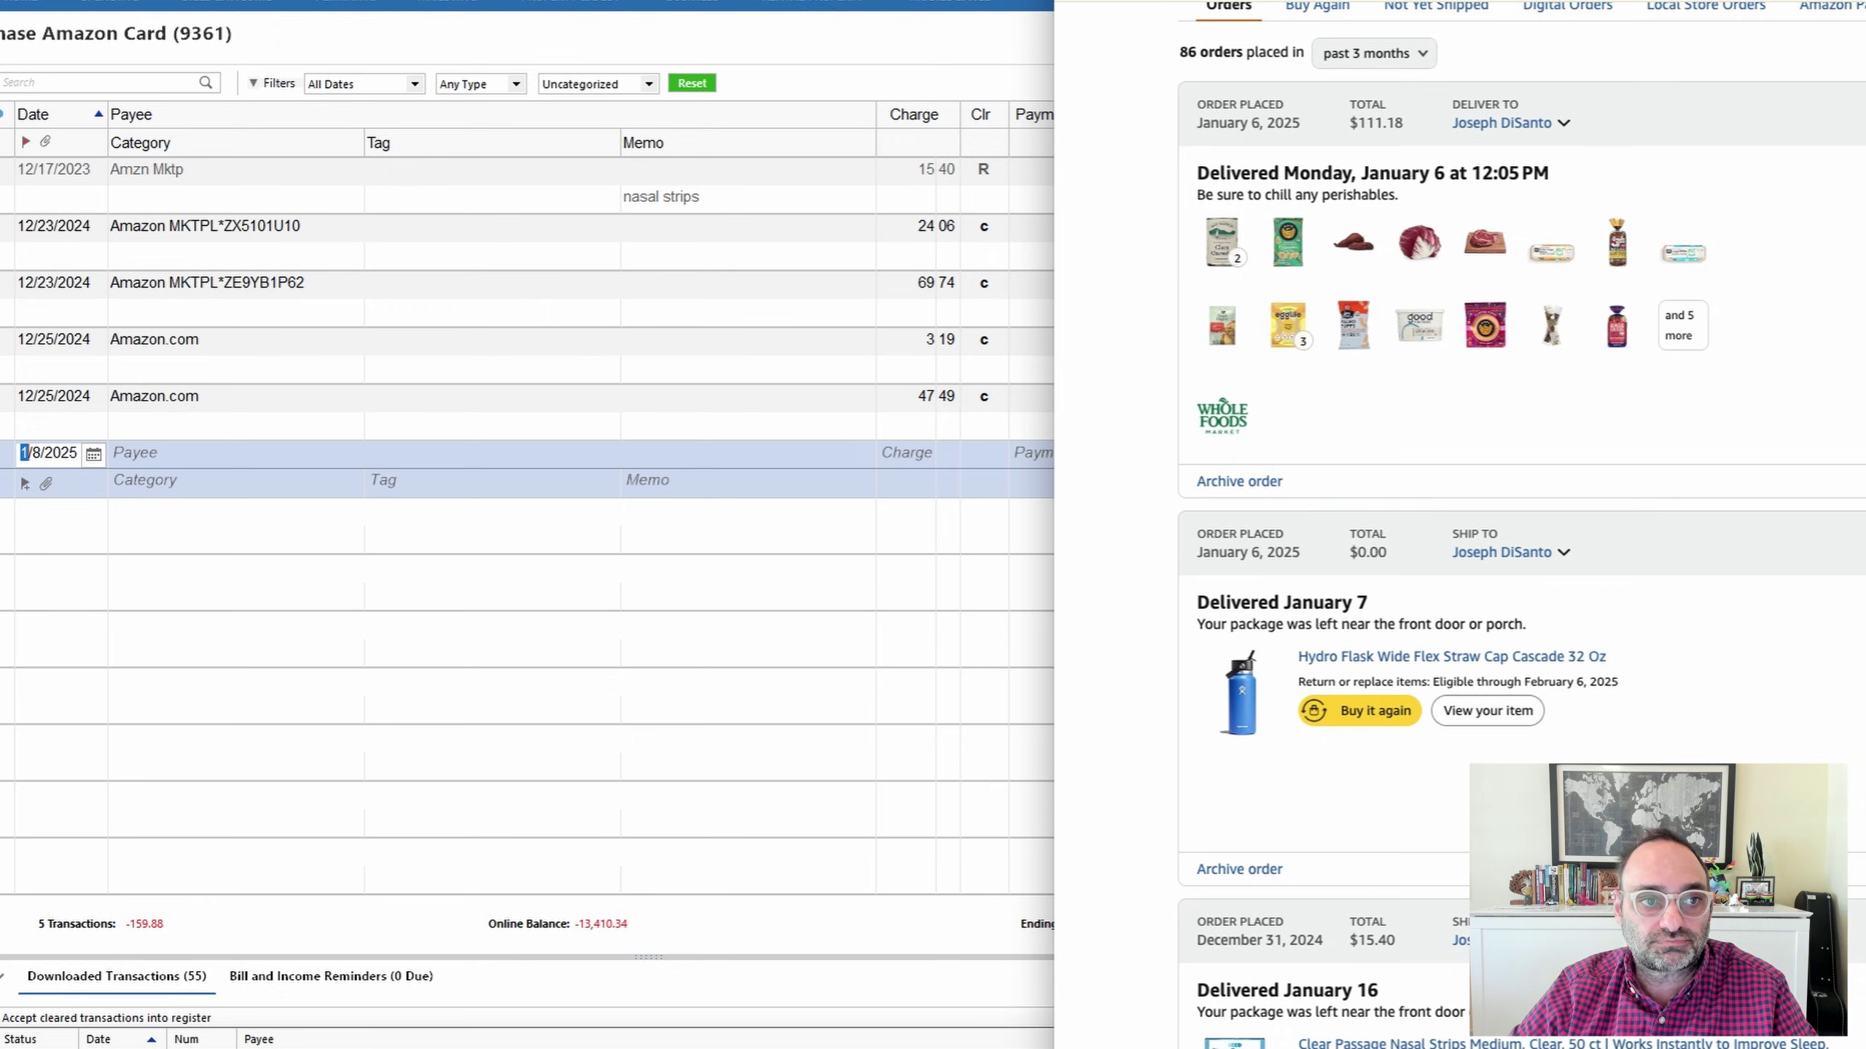
pyautogui.hotkey('alt', 'Tab')
pyautogui.click(1475, 424)
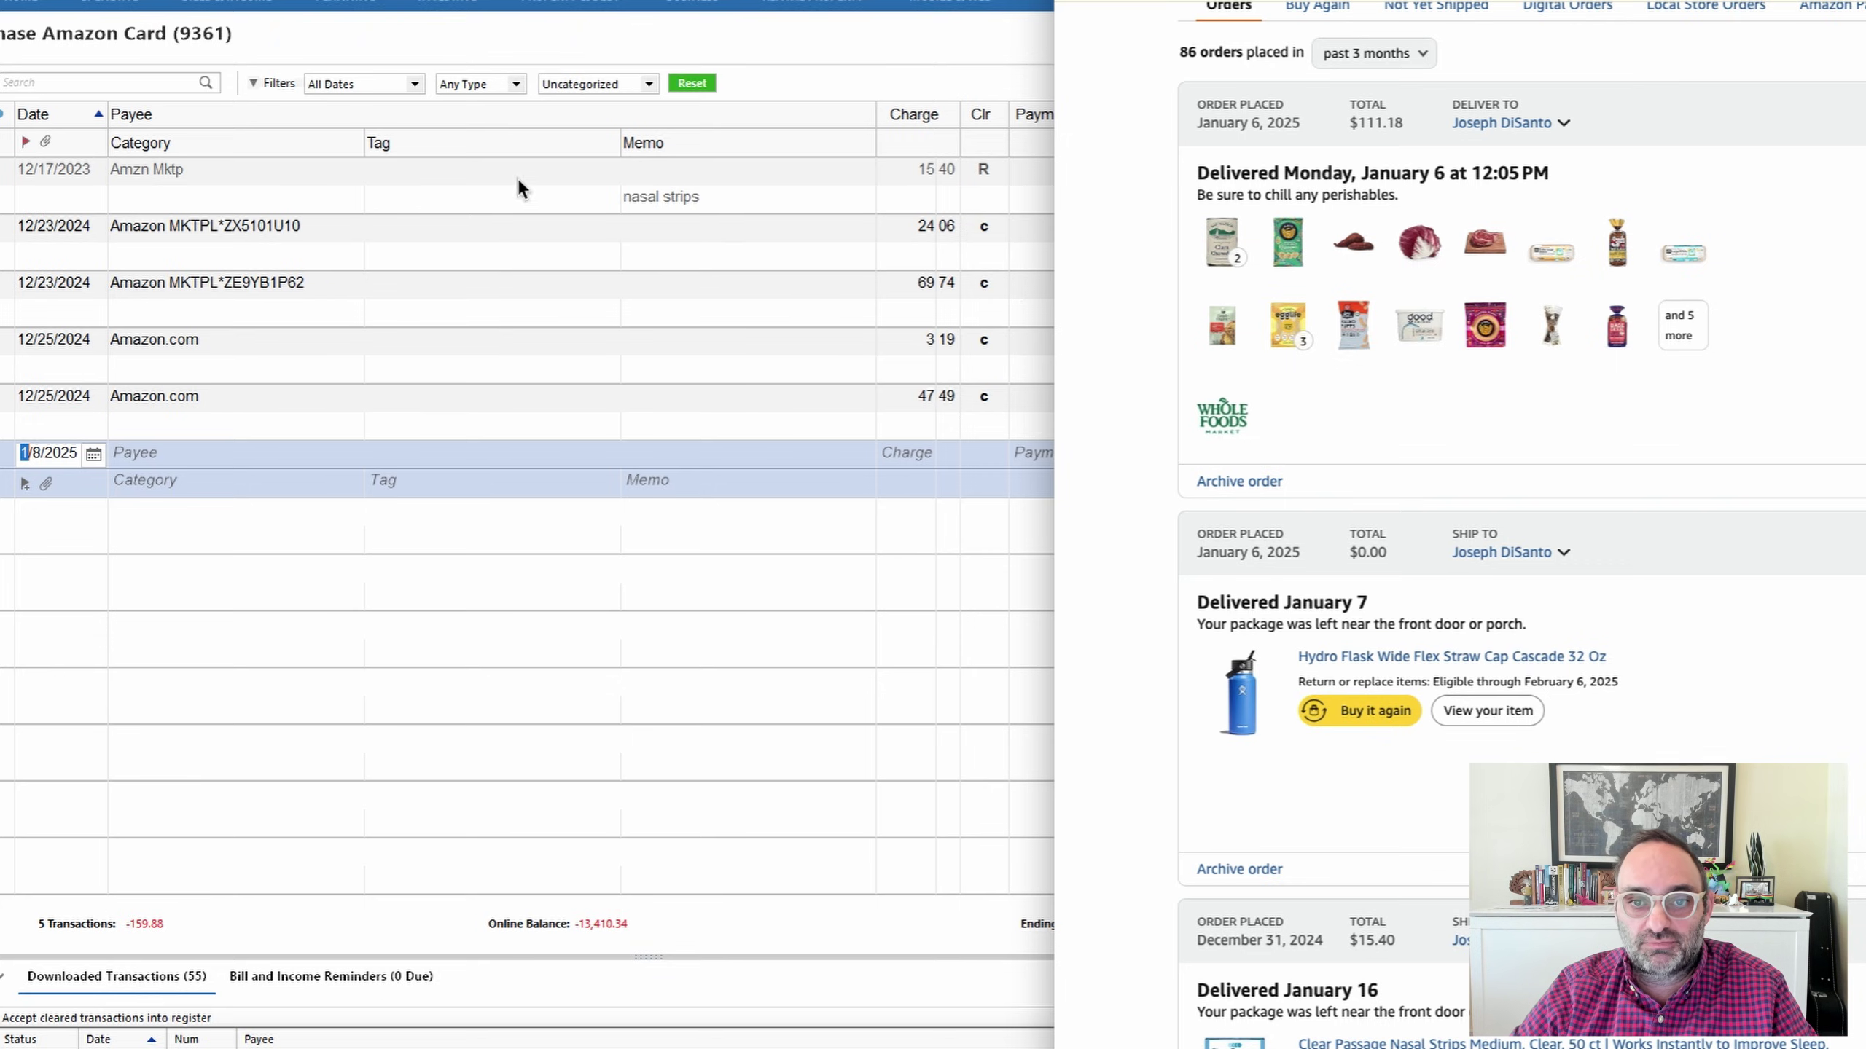
pyautogui.click(288, 199)
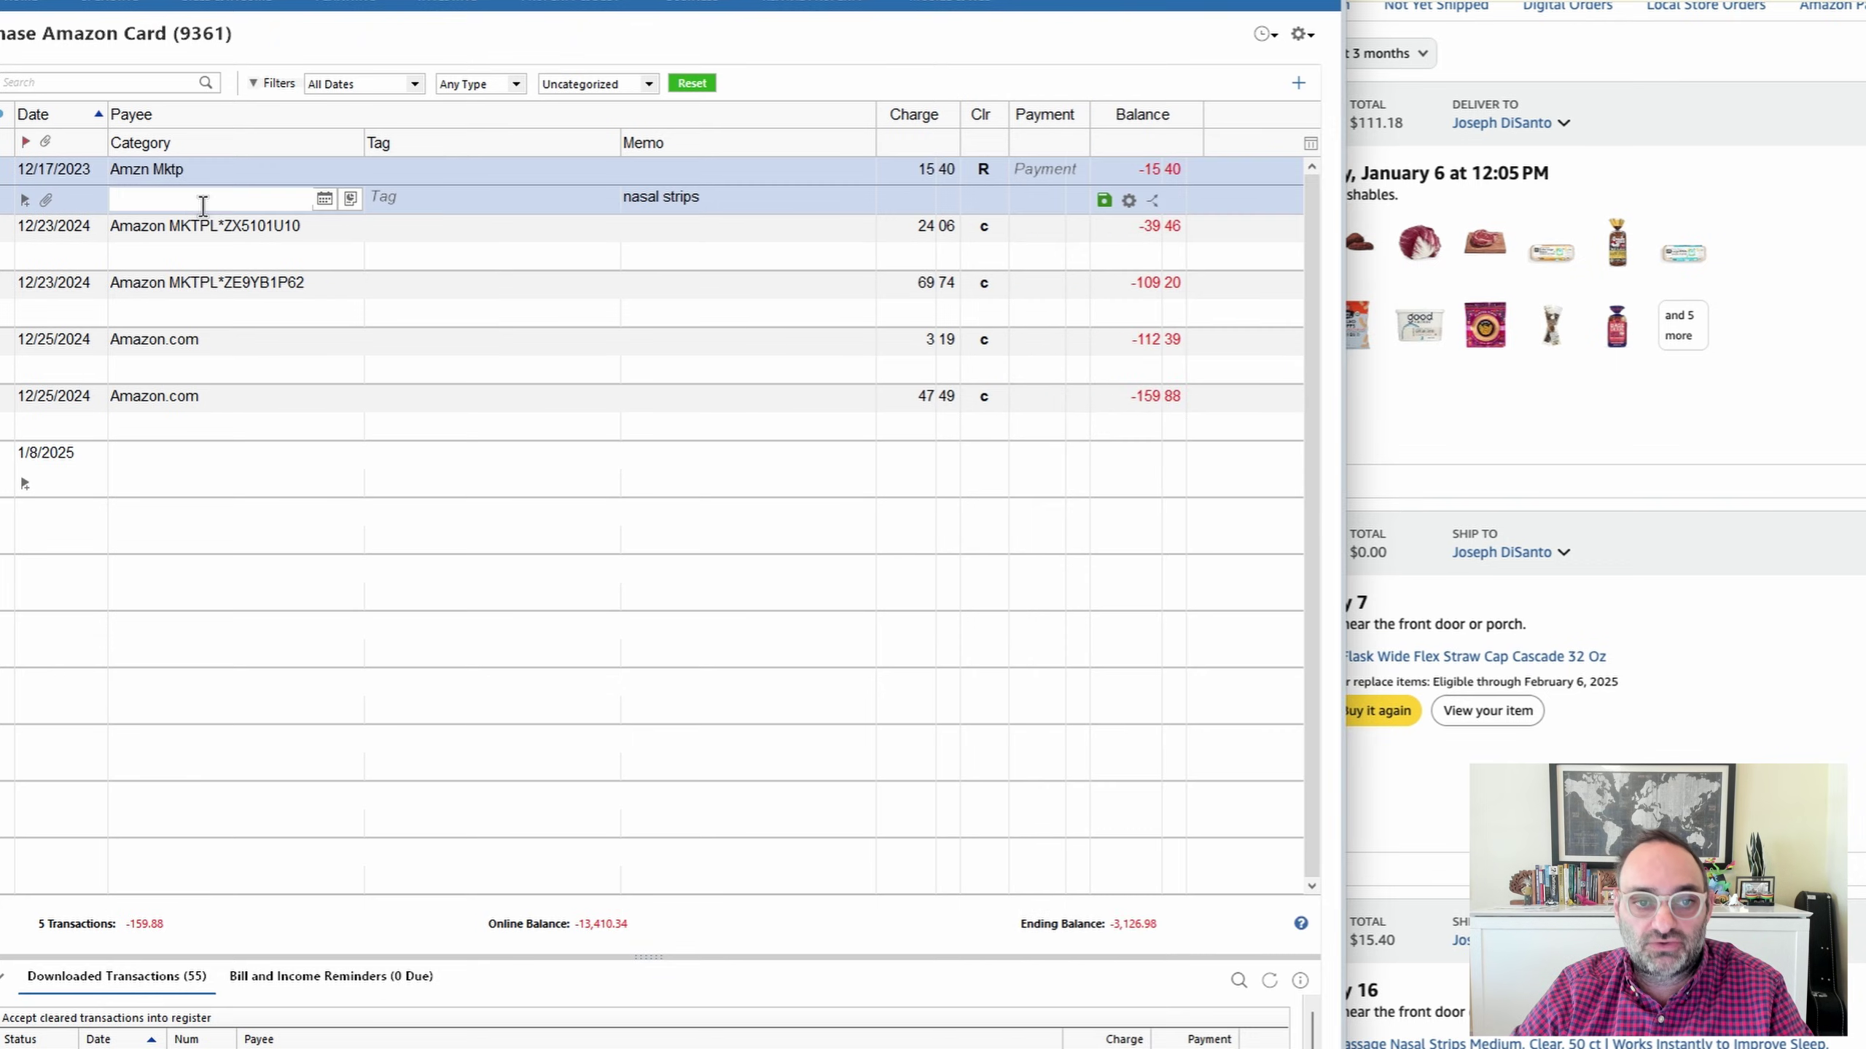
pyautogui.click(200, 199)
pyautogui.write('Health Expenses')
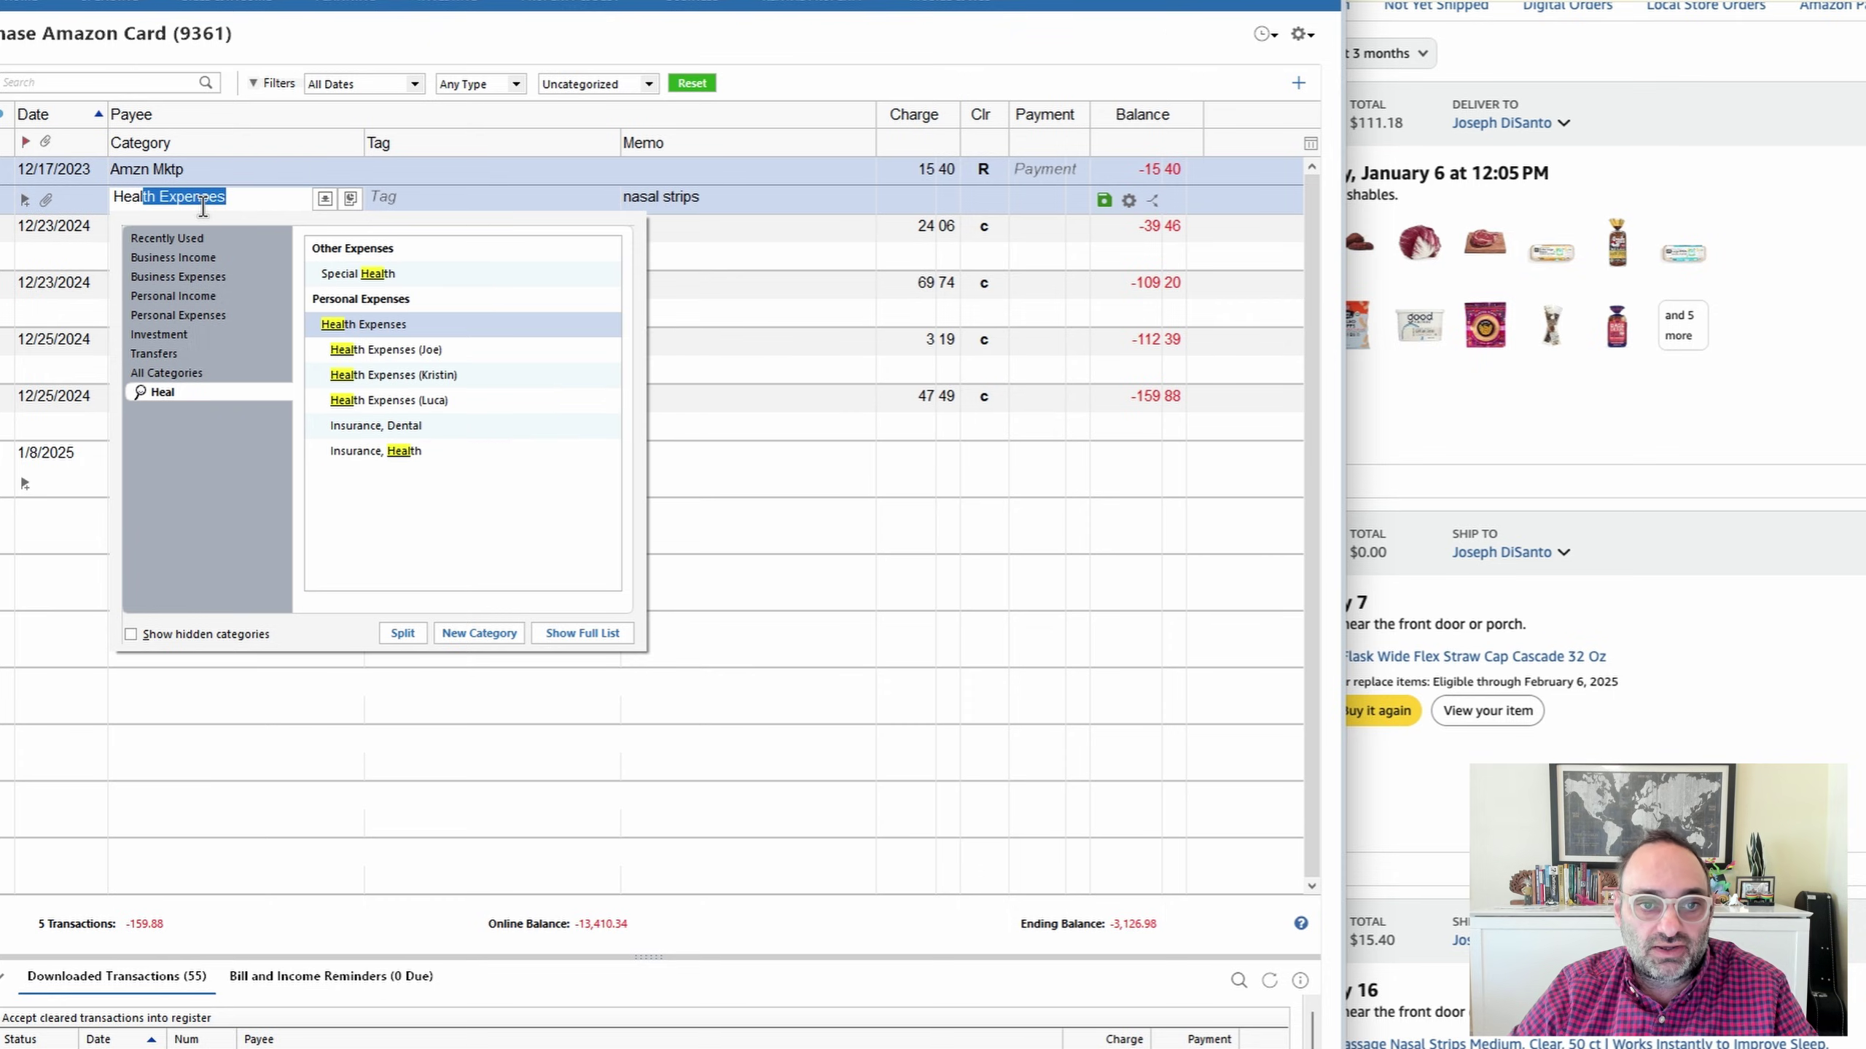
pyautogui.click(432, 376)
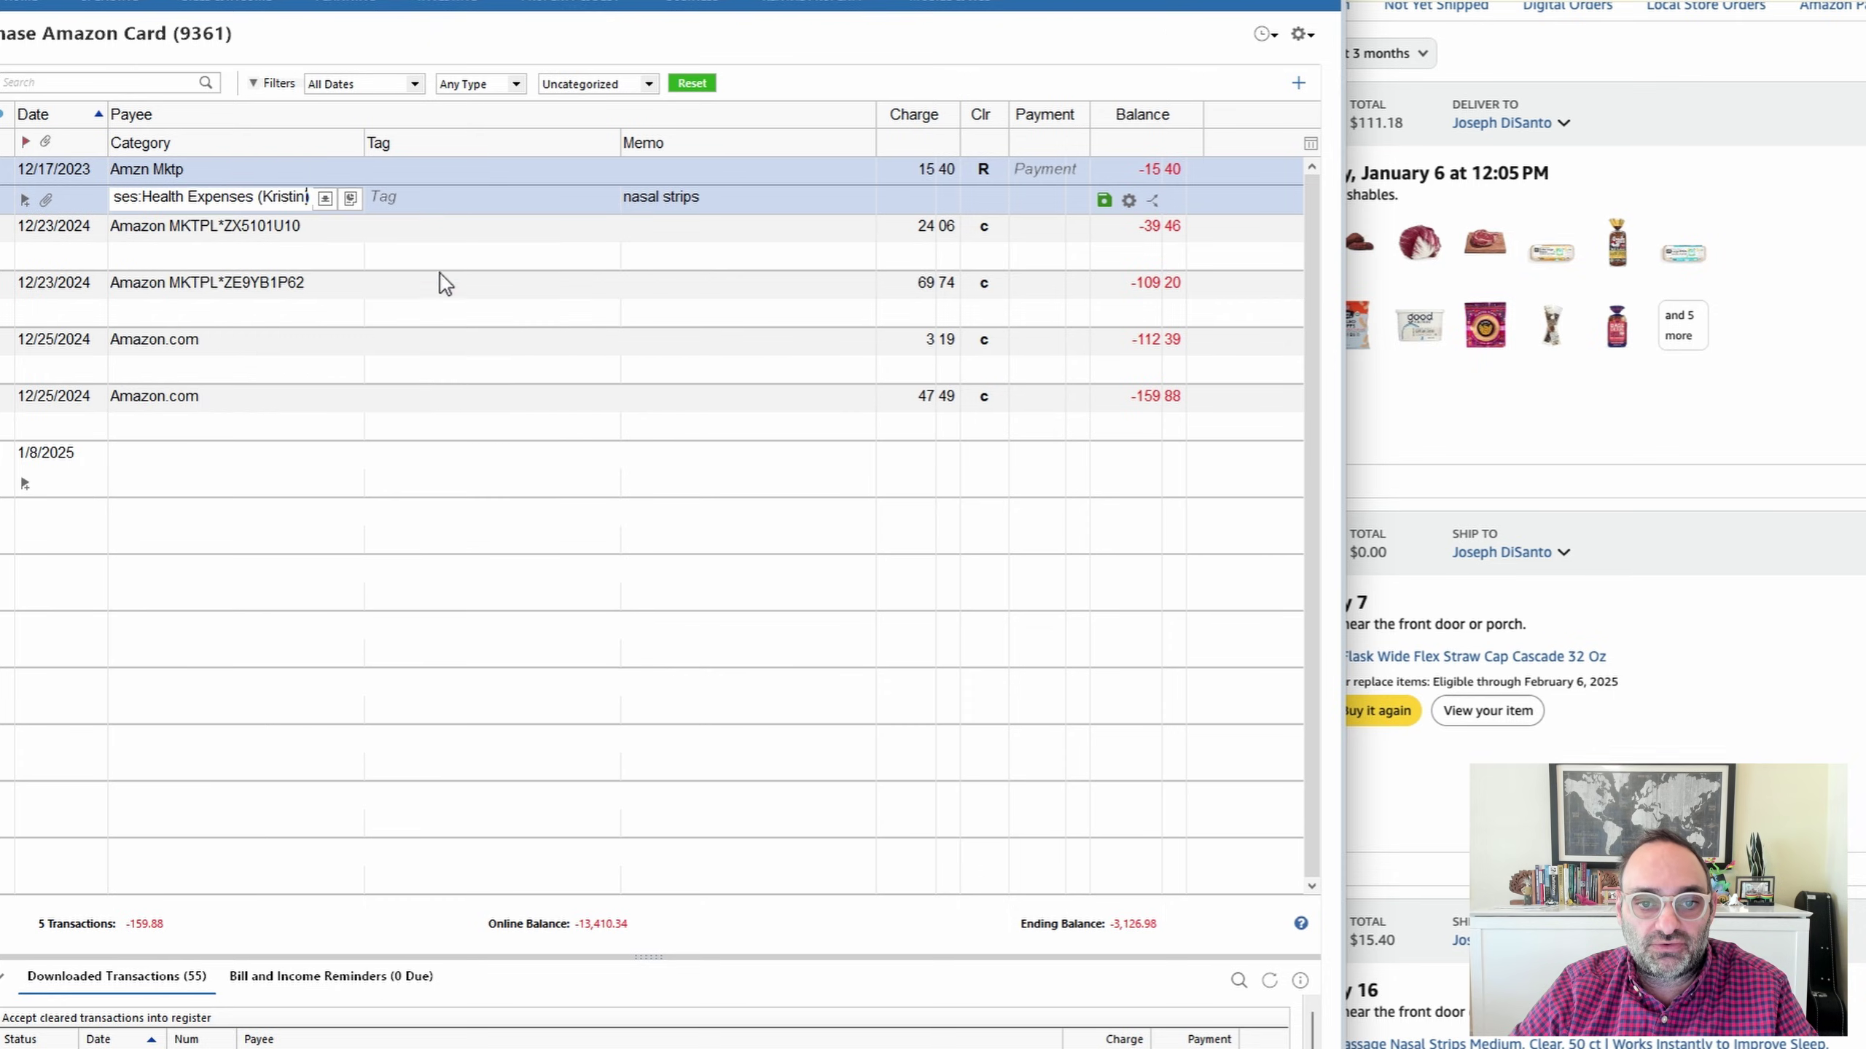
# - Tag the nasal strips charge as Pharmacy & Suppliments and save the transaction
pyautogui.click(417, 203)
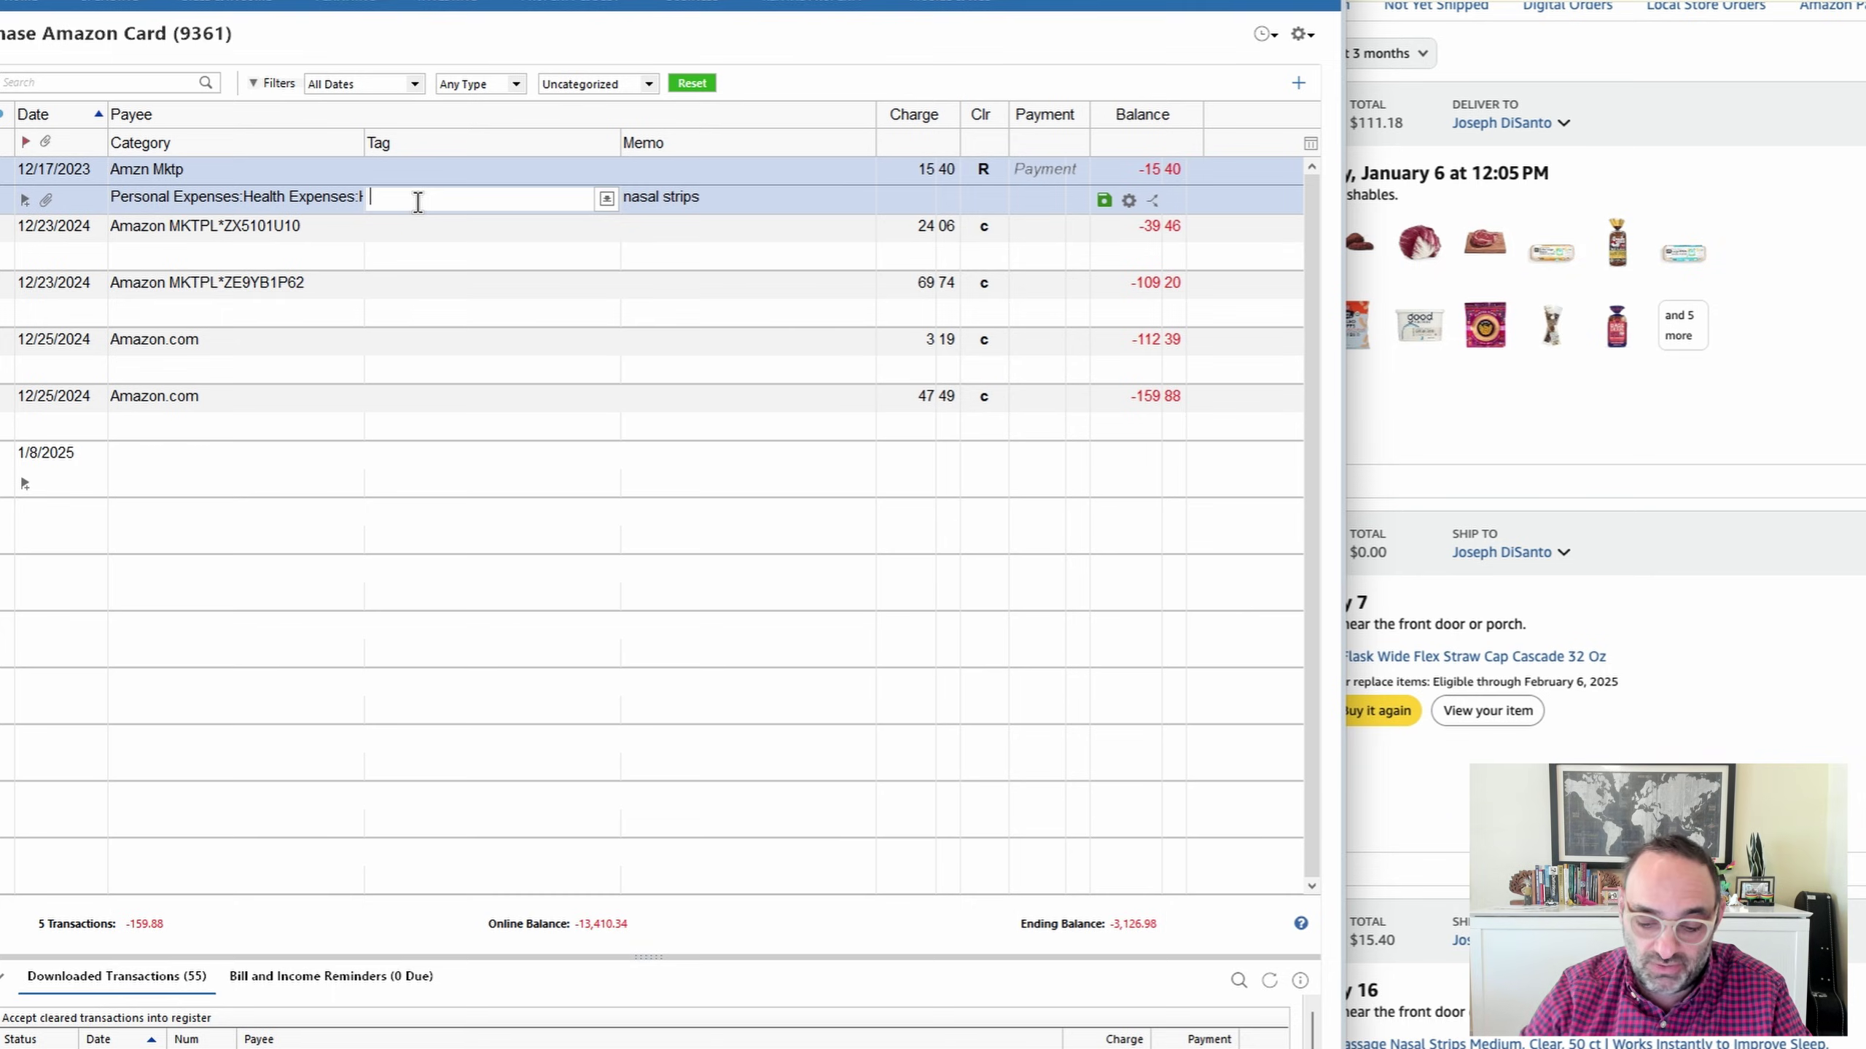
pyautogui.write('Pharmacy & Suppliments')
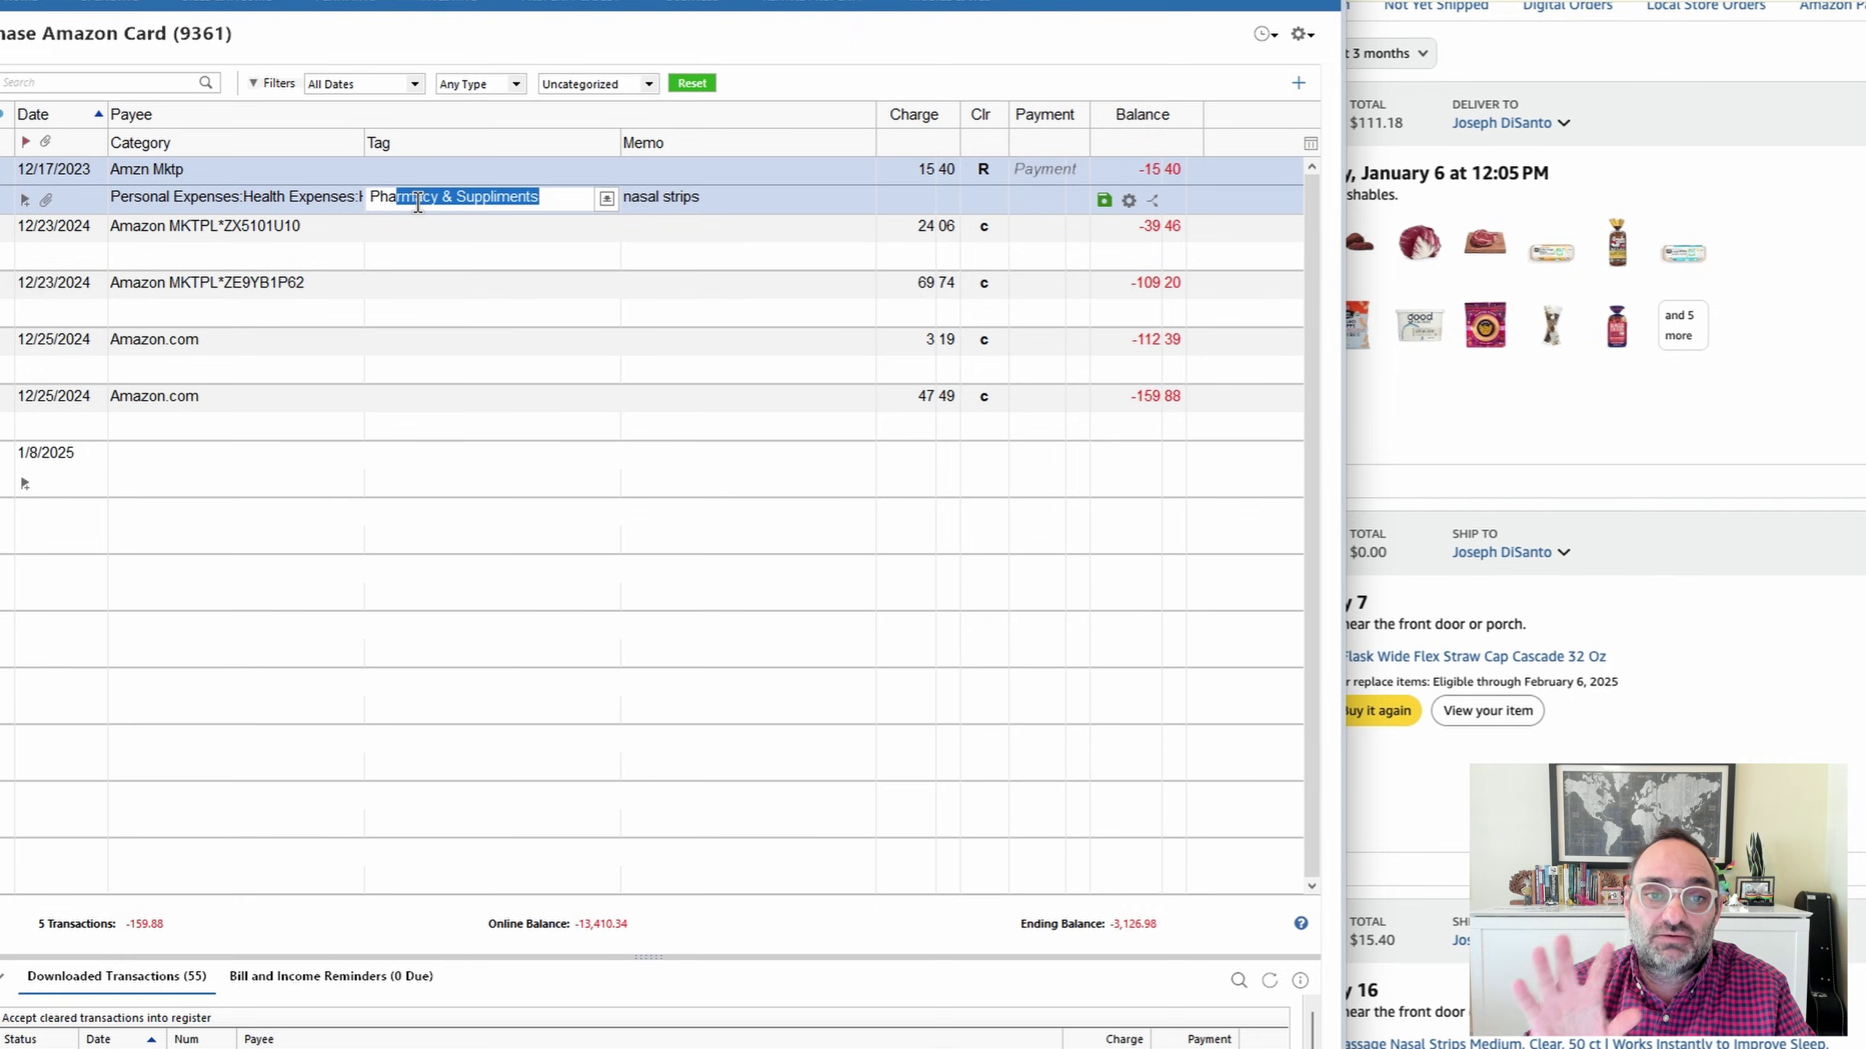
pyautogui.press('Tab')
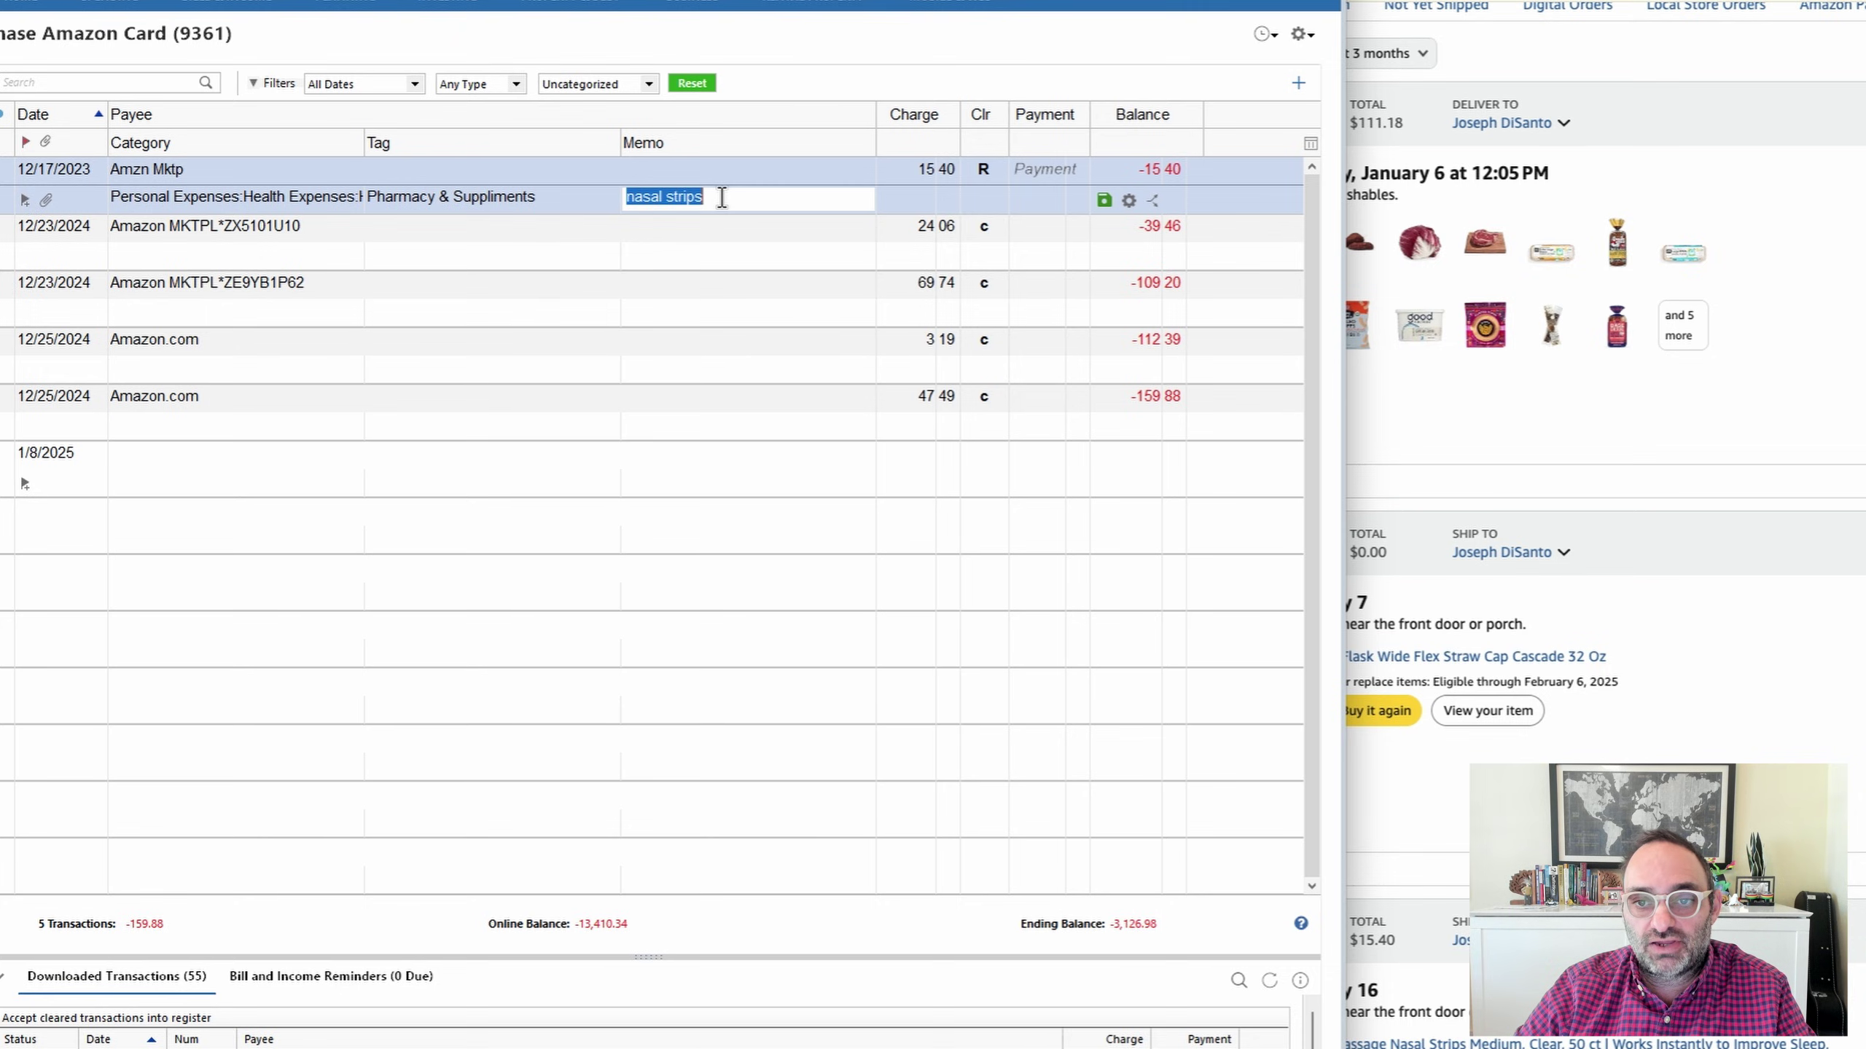
pyautogui.press('Return')
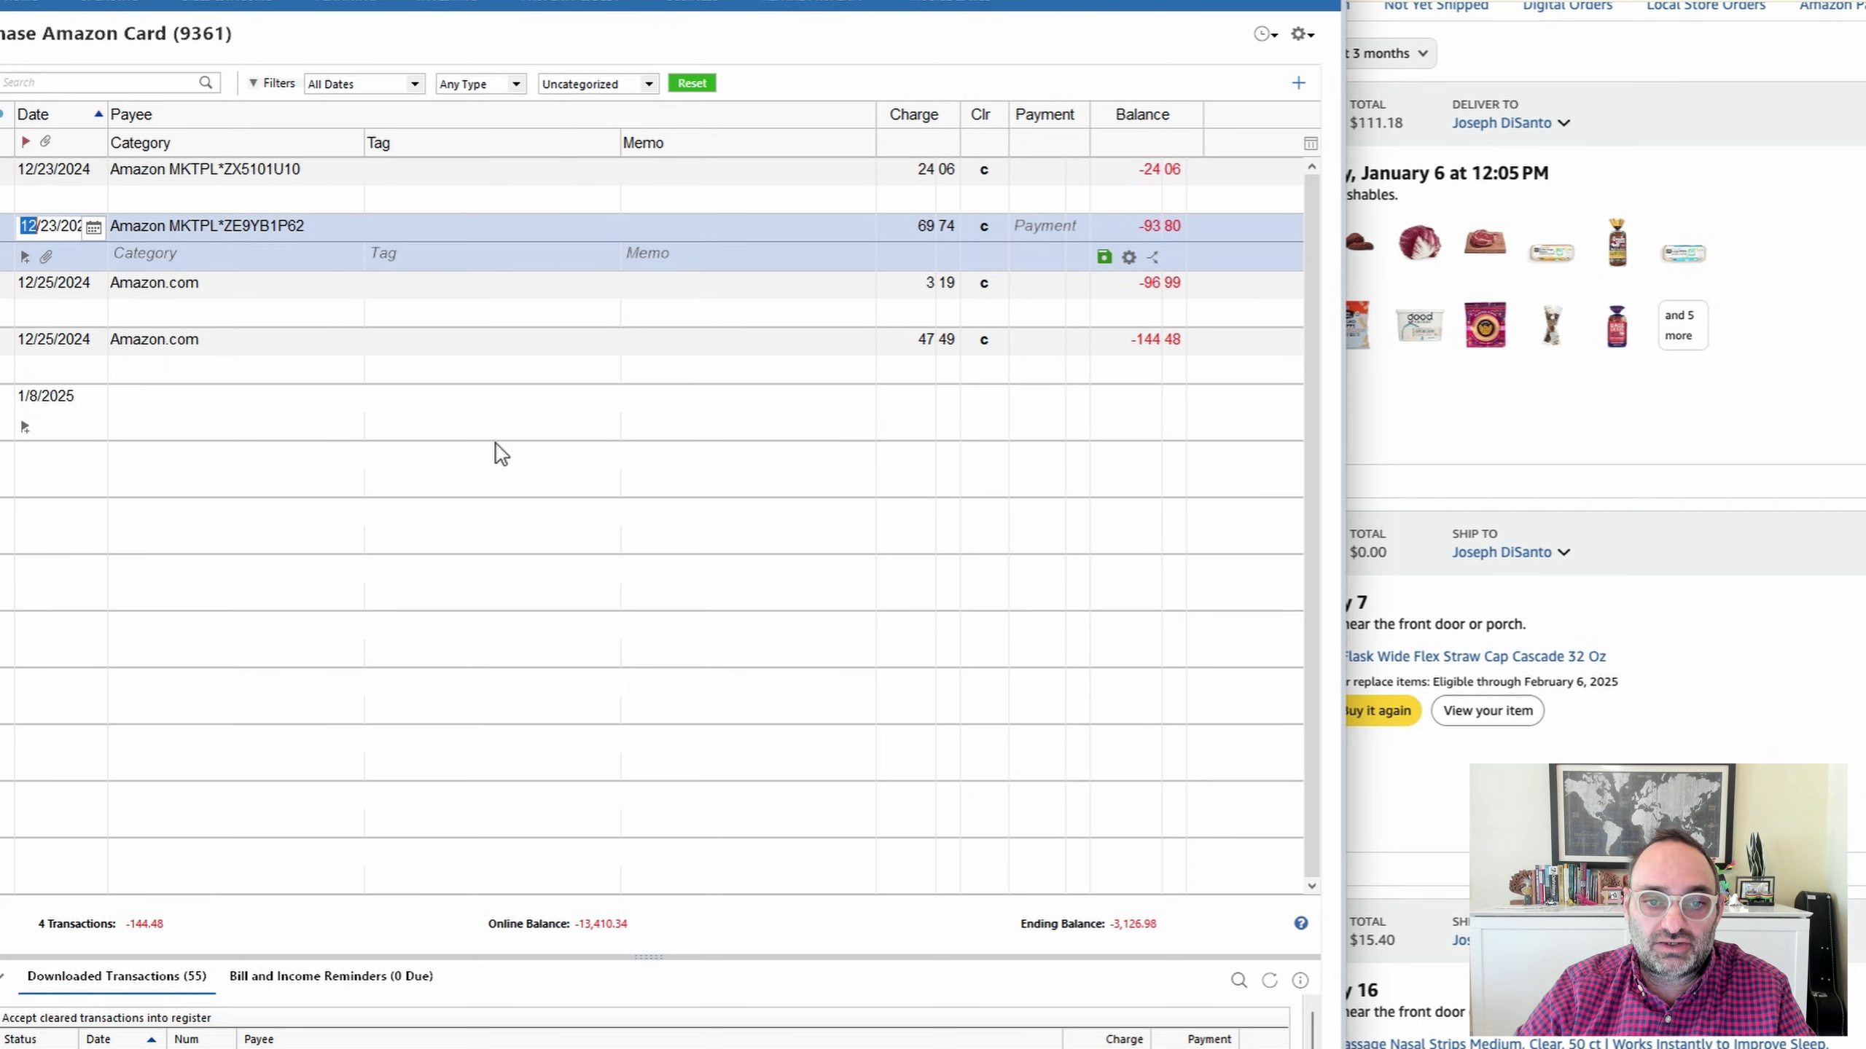
# - Filter the register to All Transactions, view its latest entries, and return the filter to Uncategorized
pyautogui.click(646, 83)
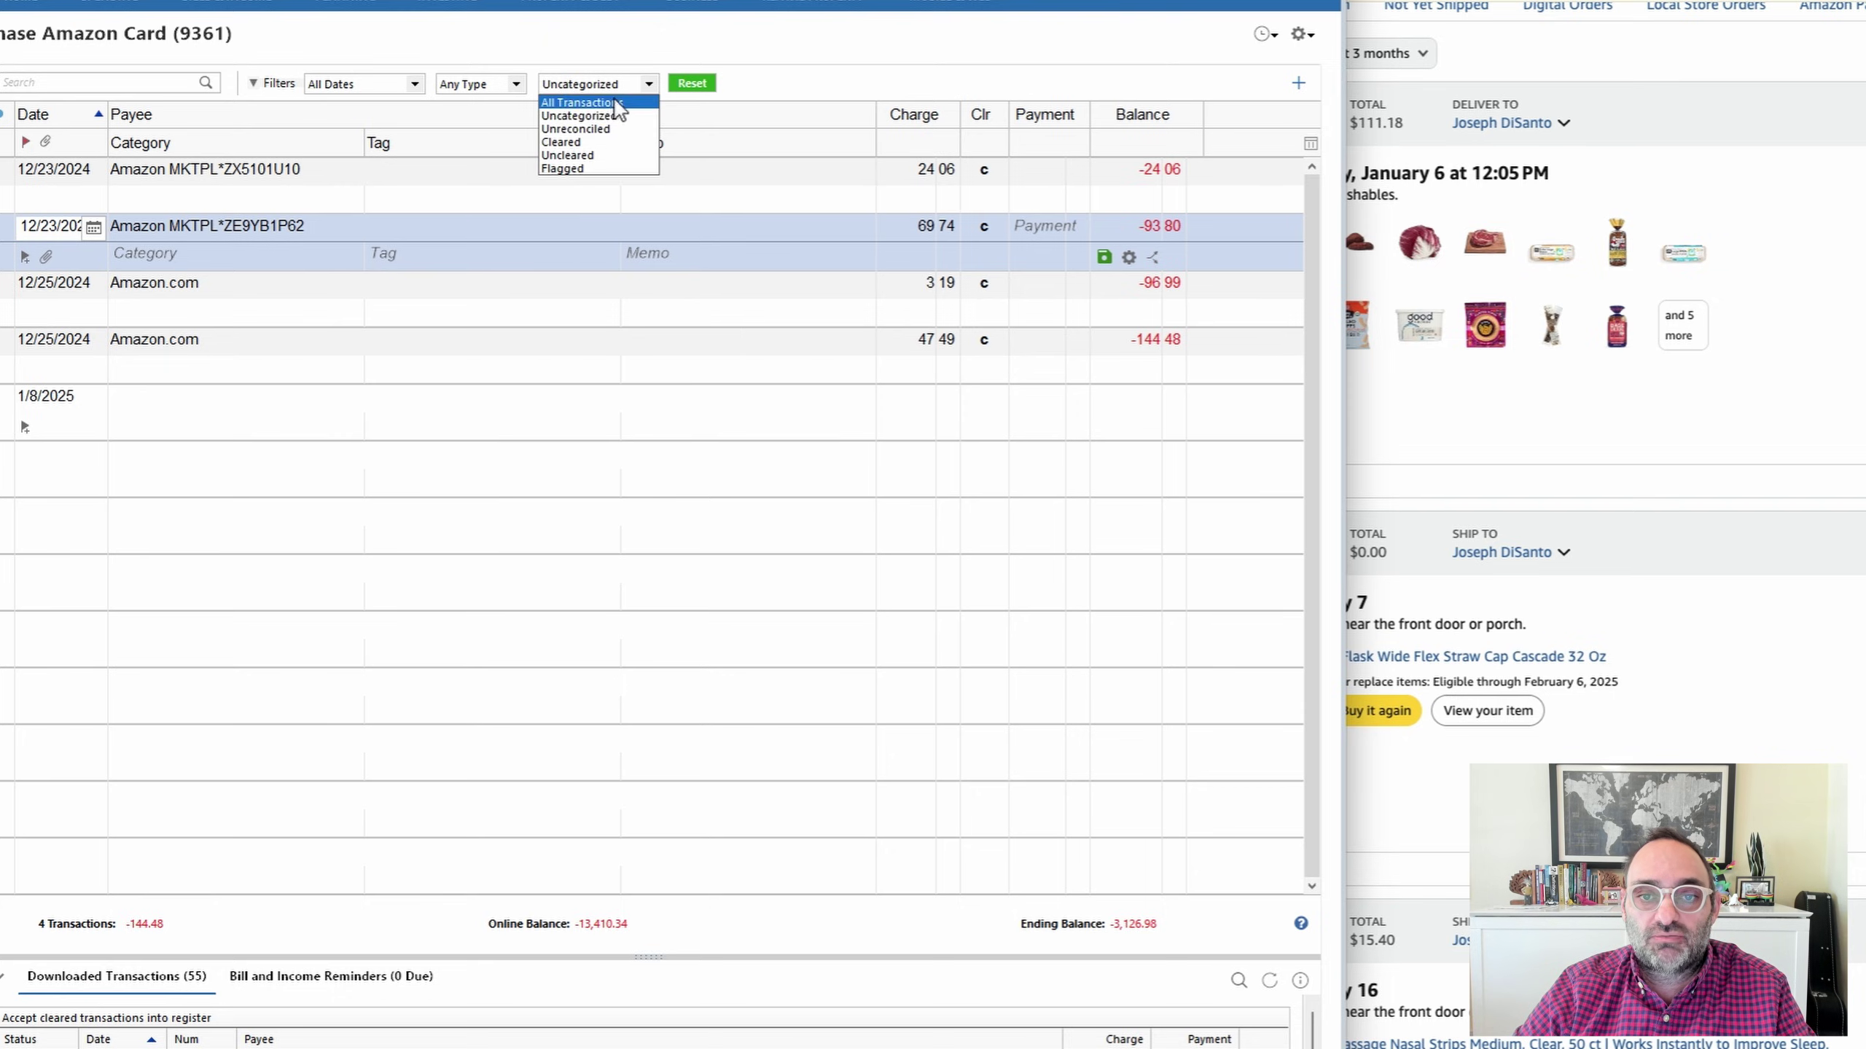
pyautogui.click(831, 52)
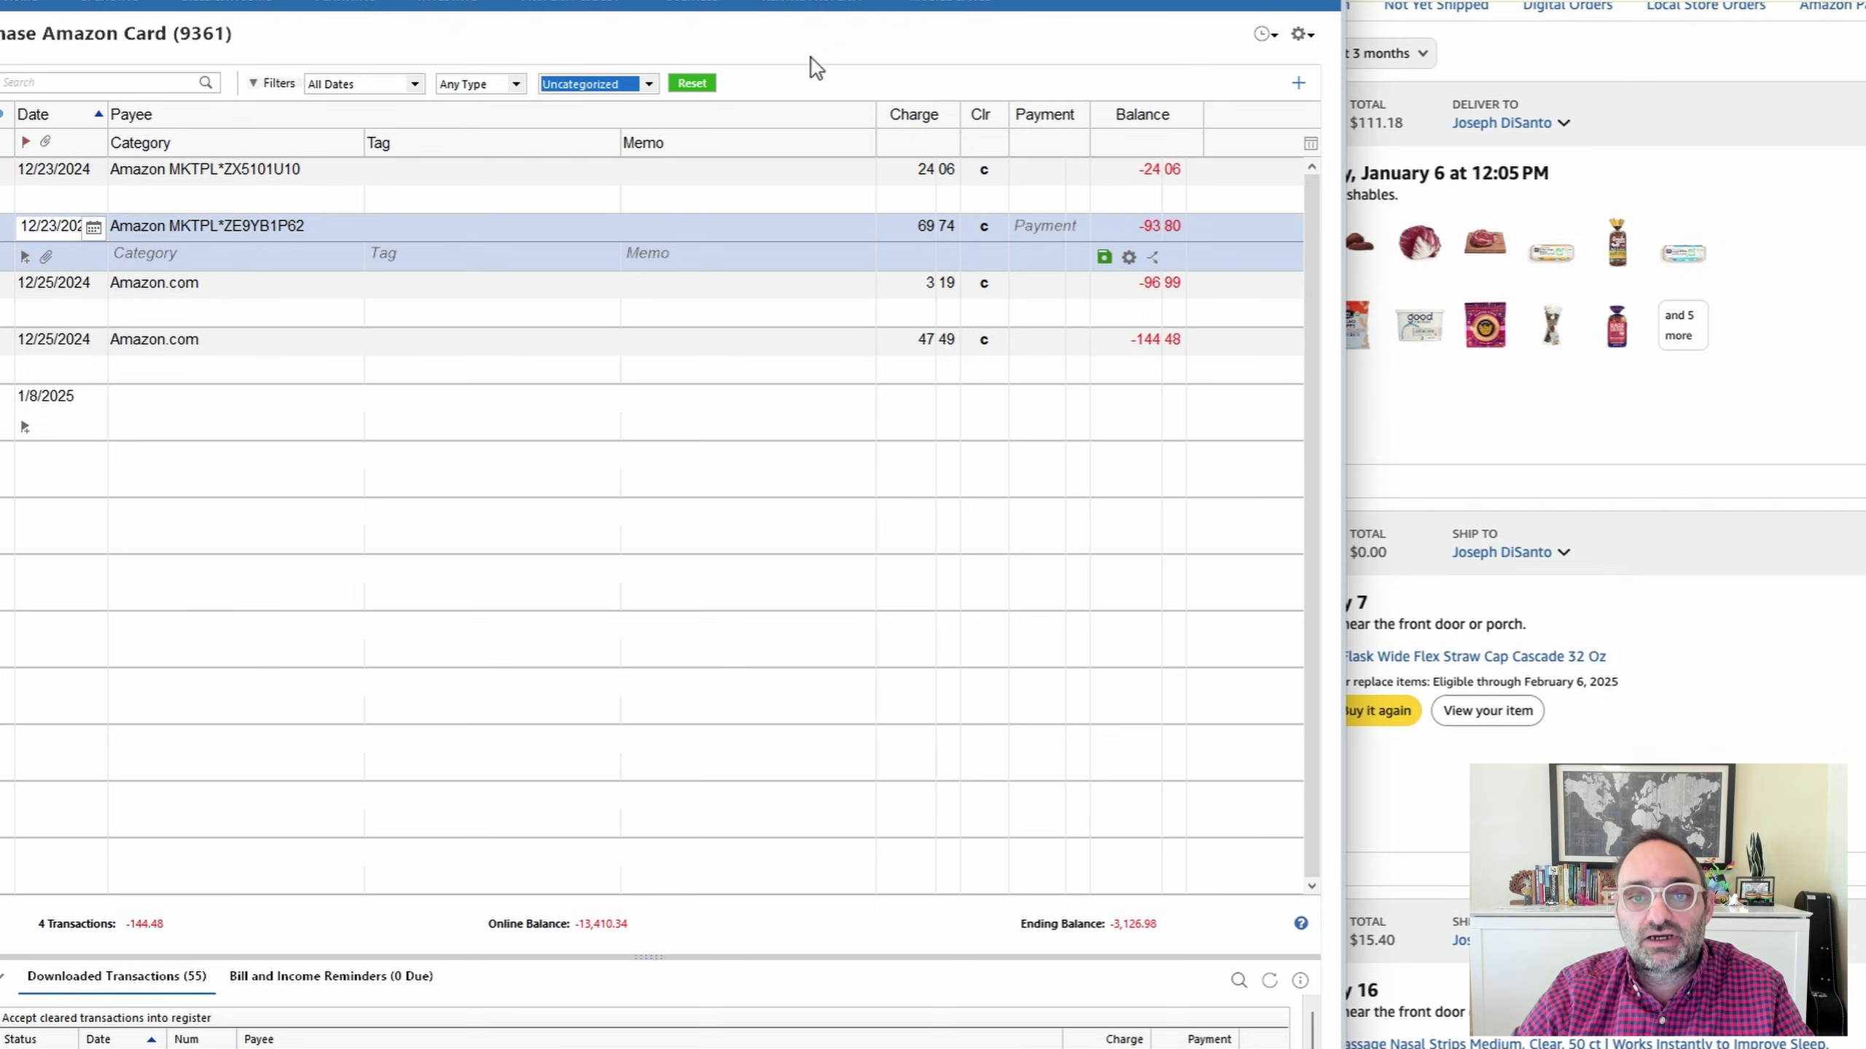
pyautogui.click(640, 83)
pyautogui.click(636, 110)
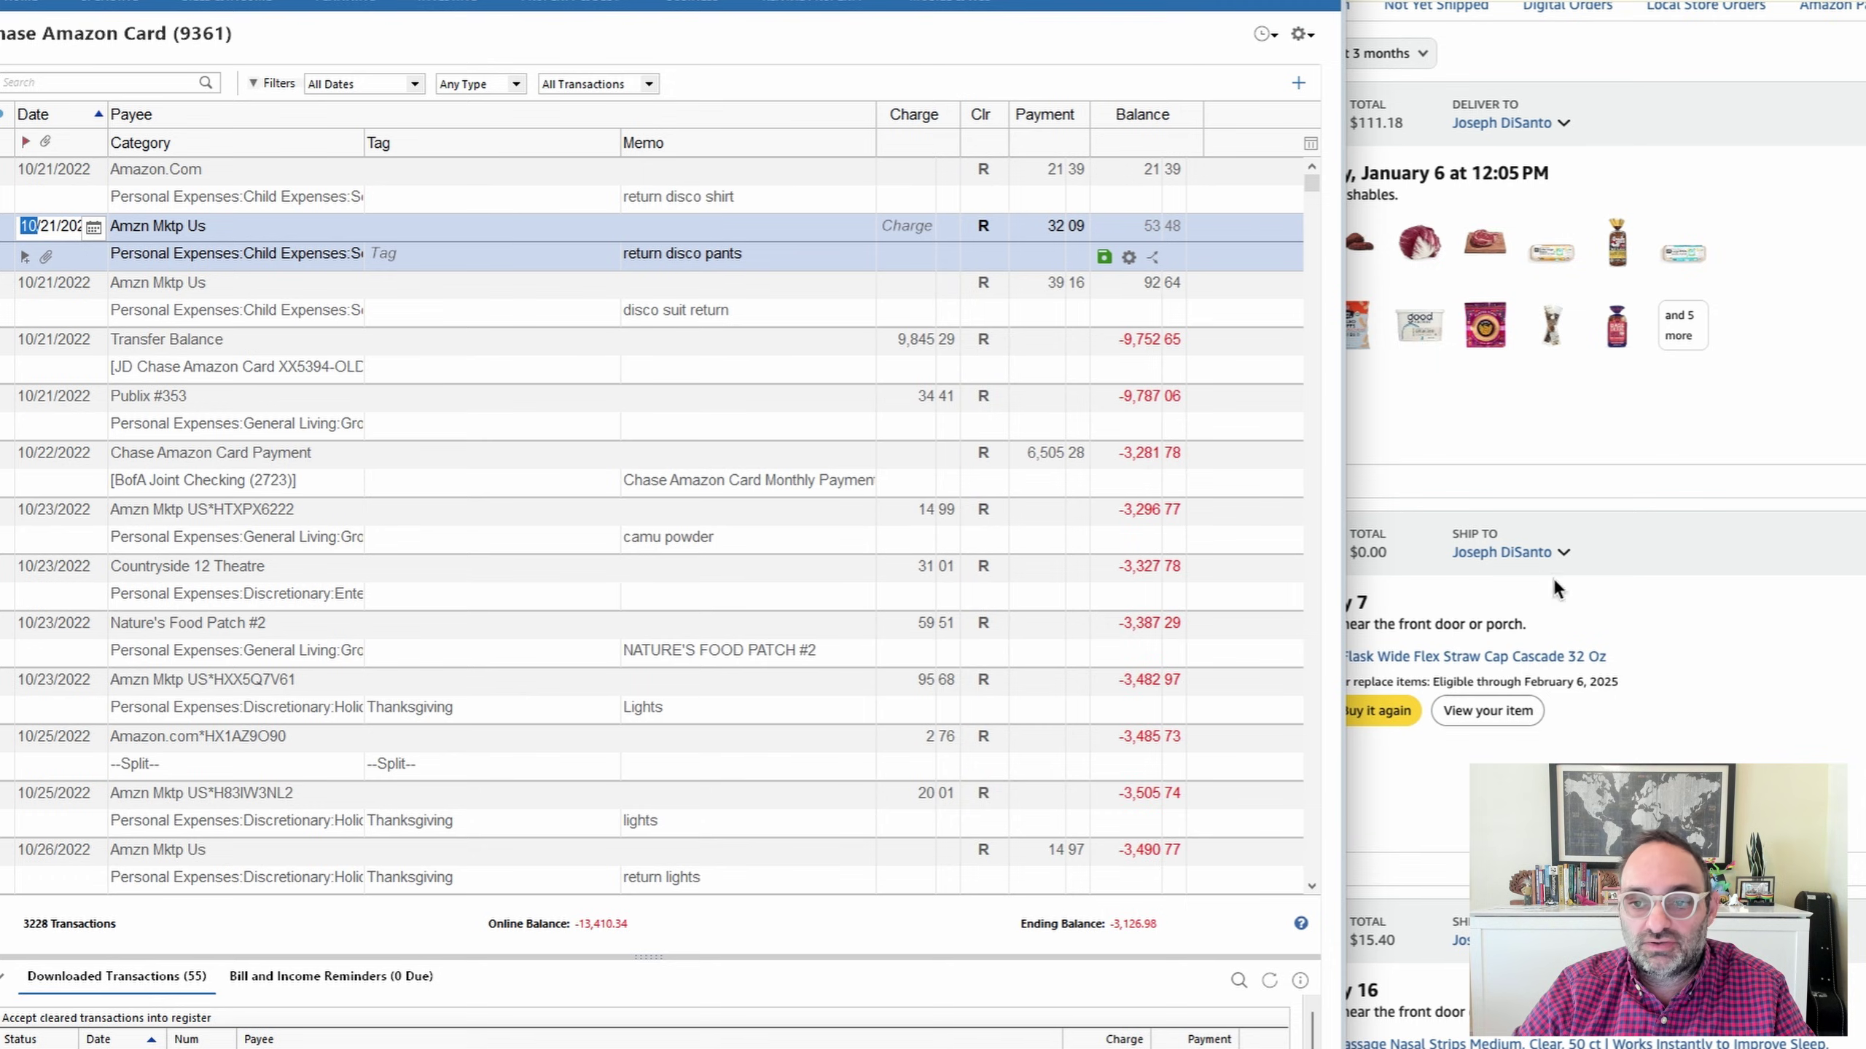
pyautogui.moveTo(1312, 180); pyautogui.dragTo(1332, 912)
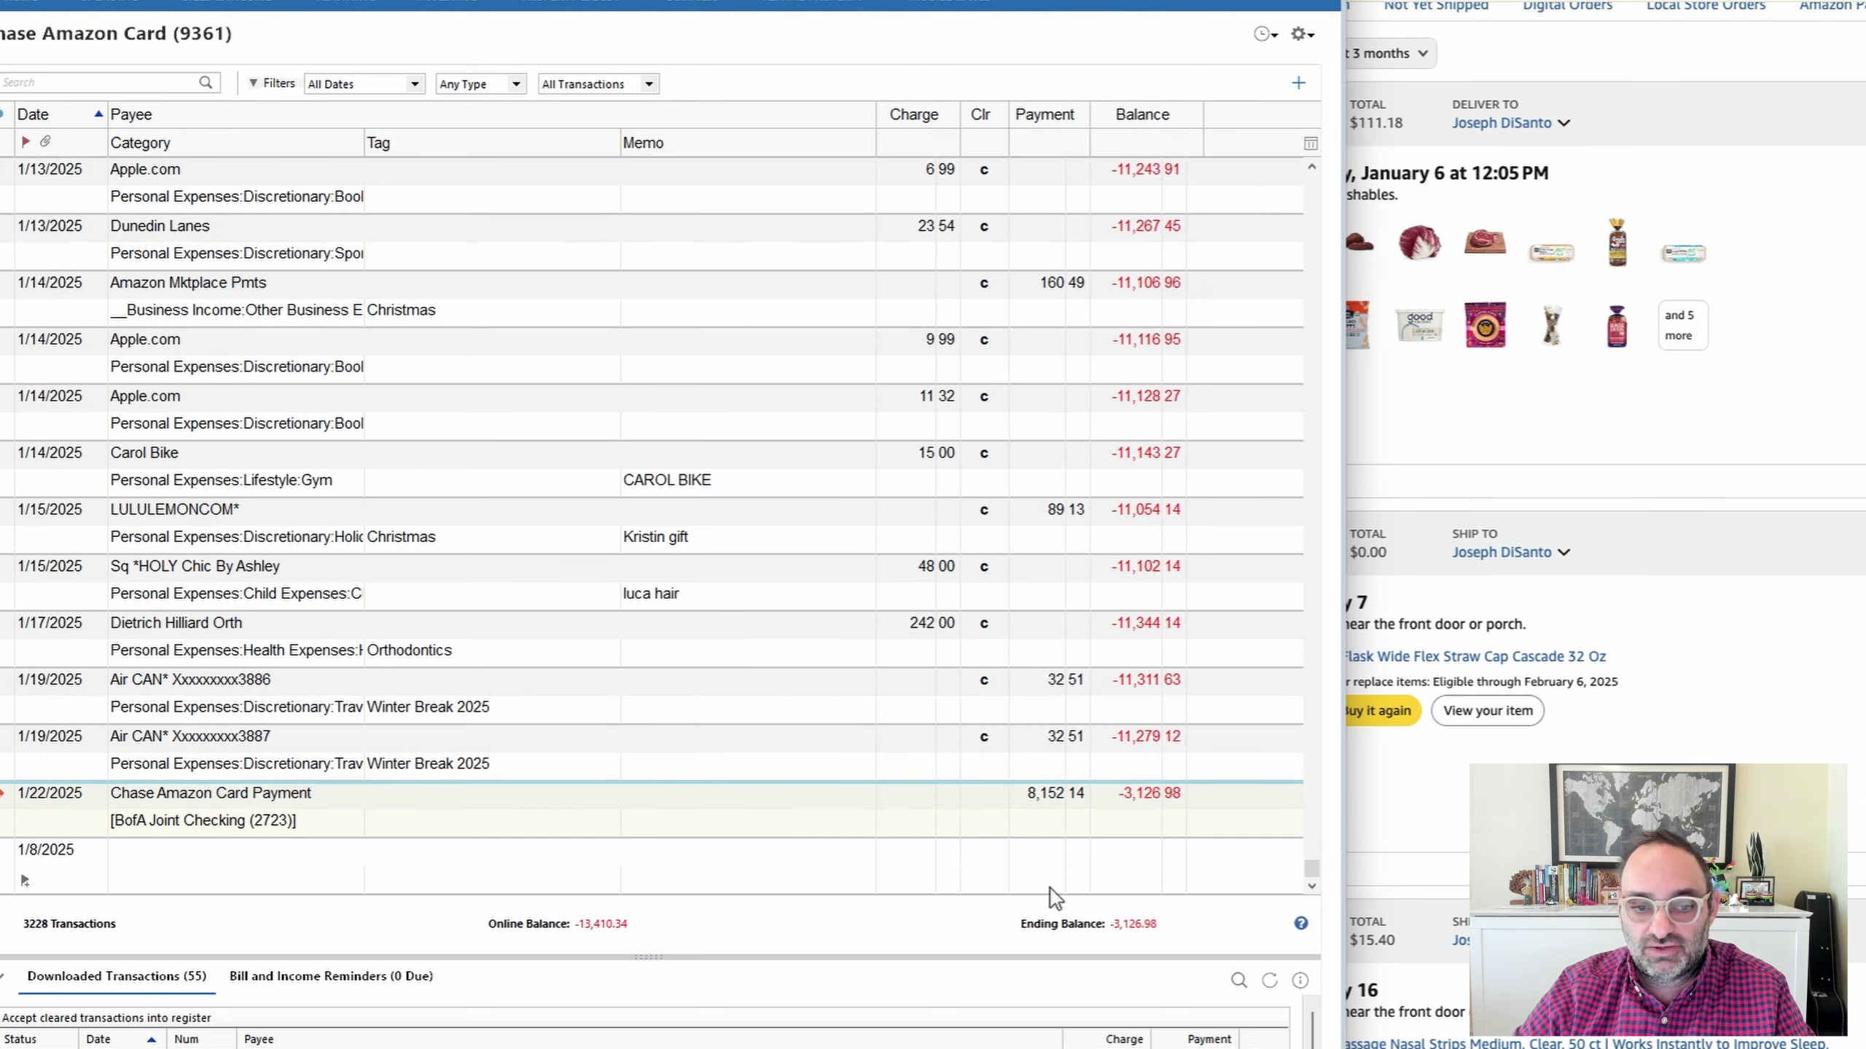
pyautogui.click(580, 84)
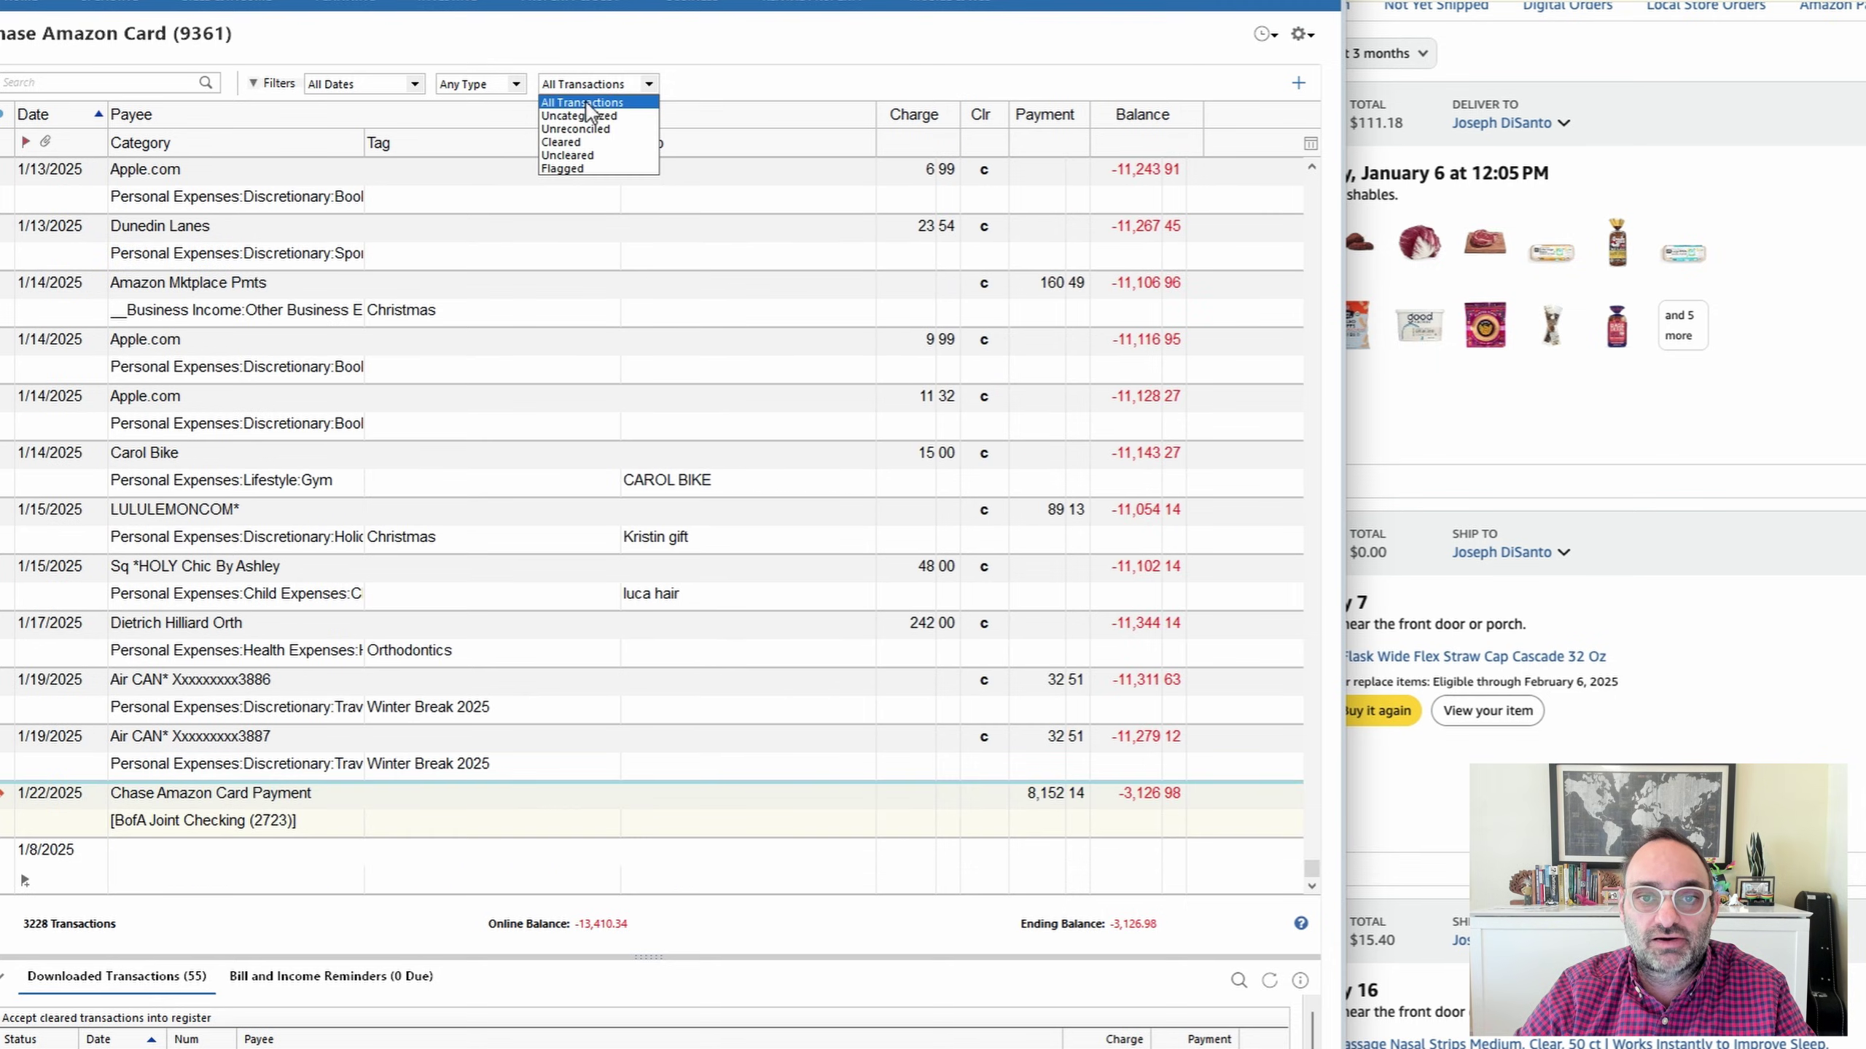
pyautogui.click(591, 123)
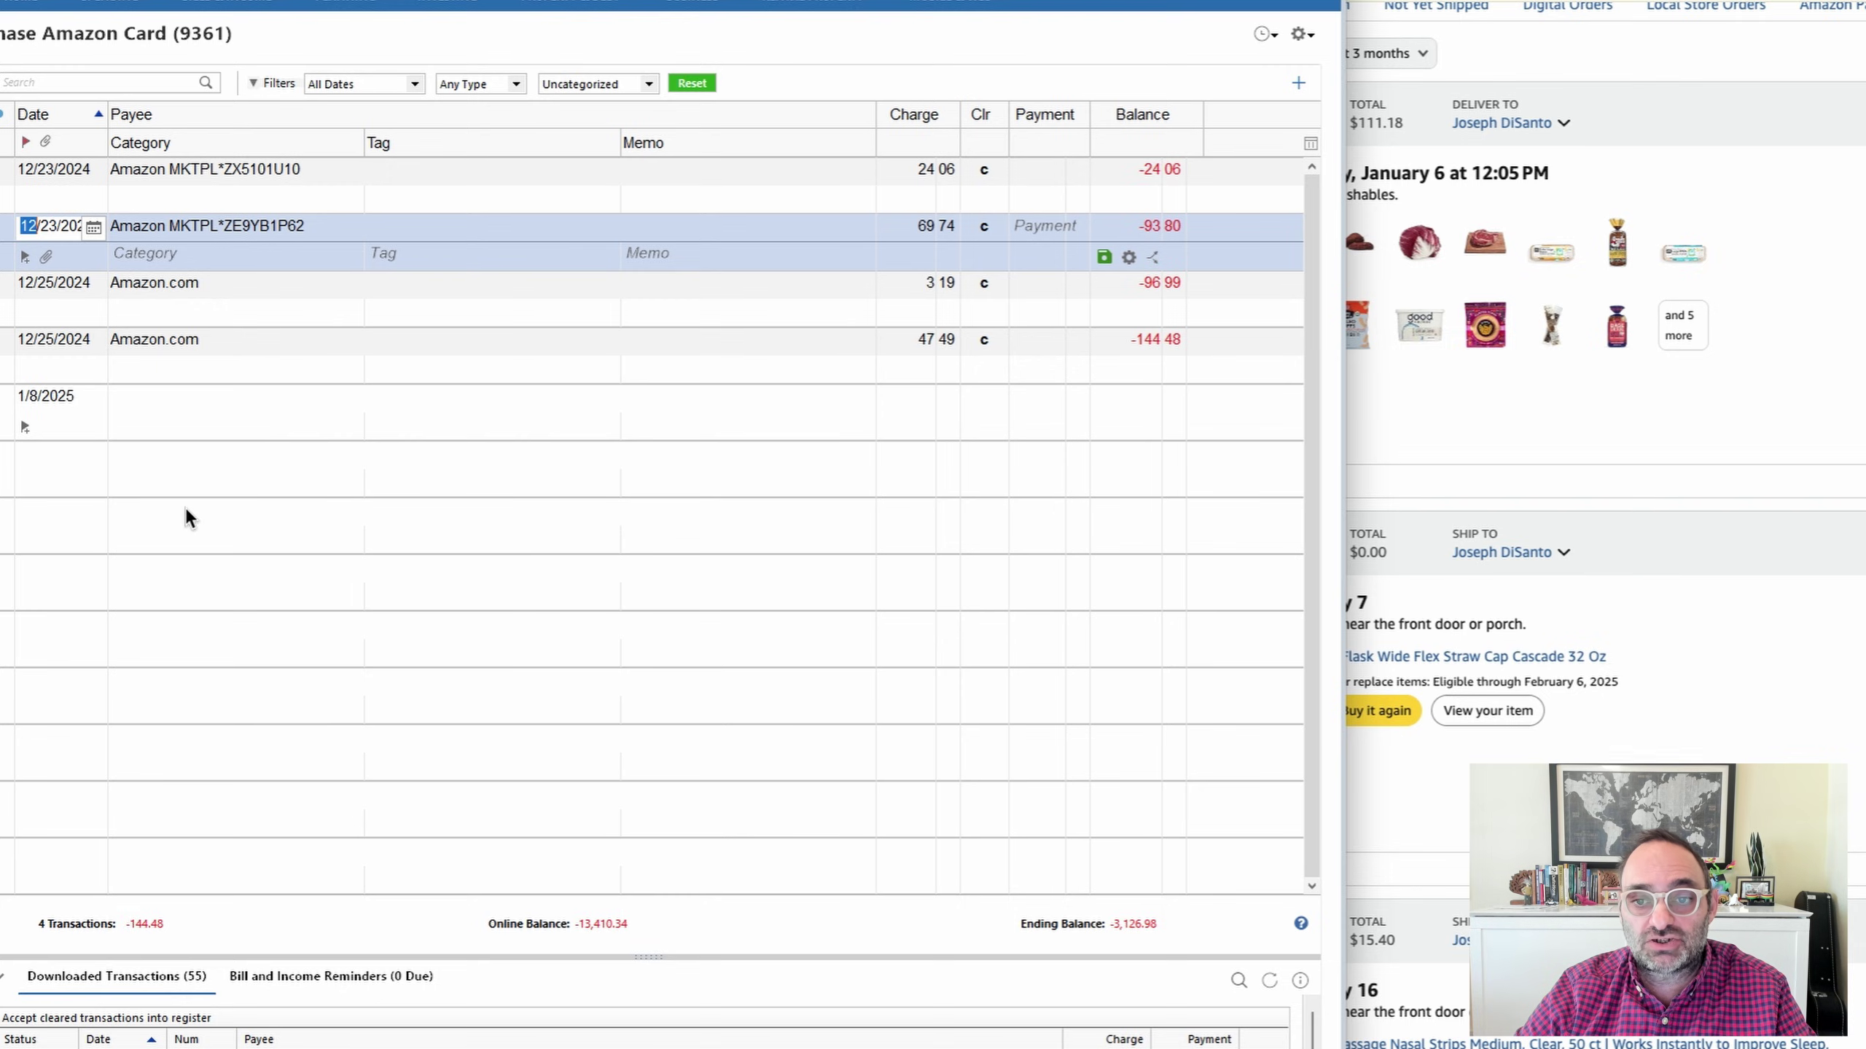
# - Check the January 2025 and December 31 orders on the Amazon orders page, and view the year-to-date P&L report before minimizing it
pyautogui.click(1612, 55)
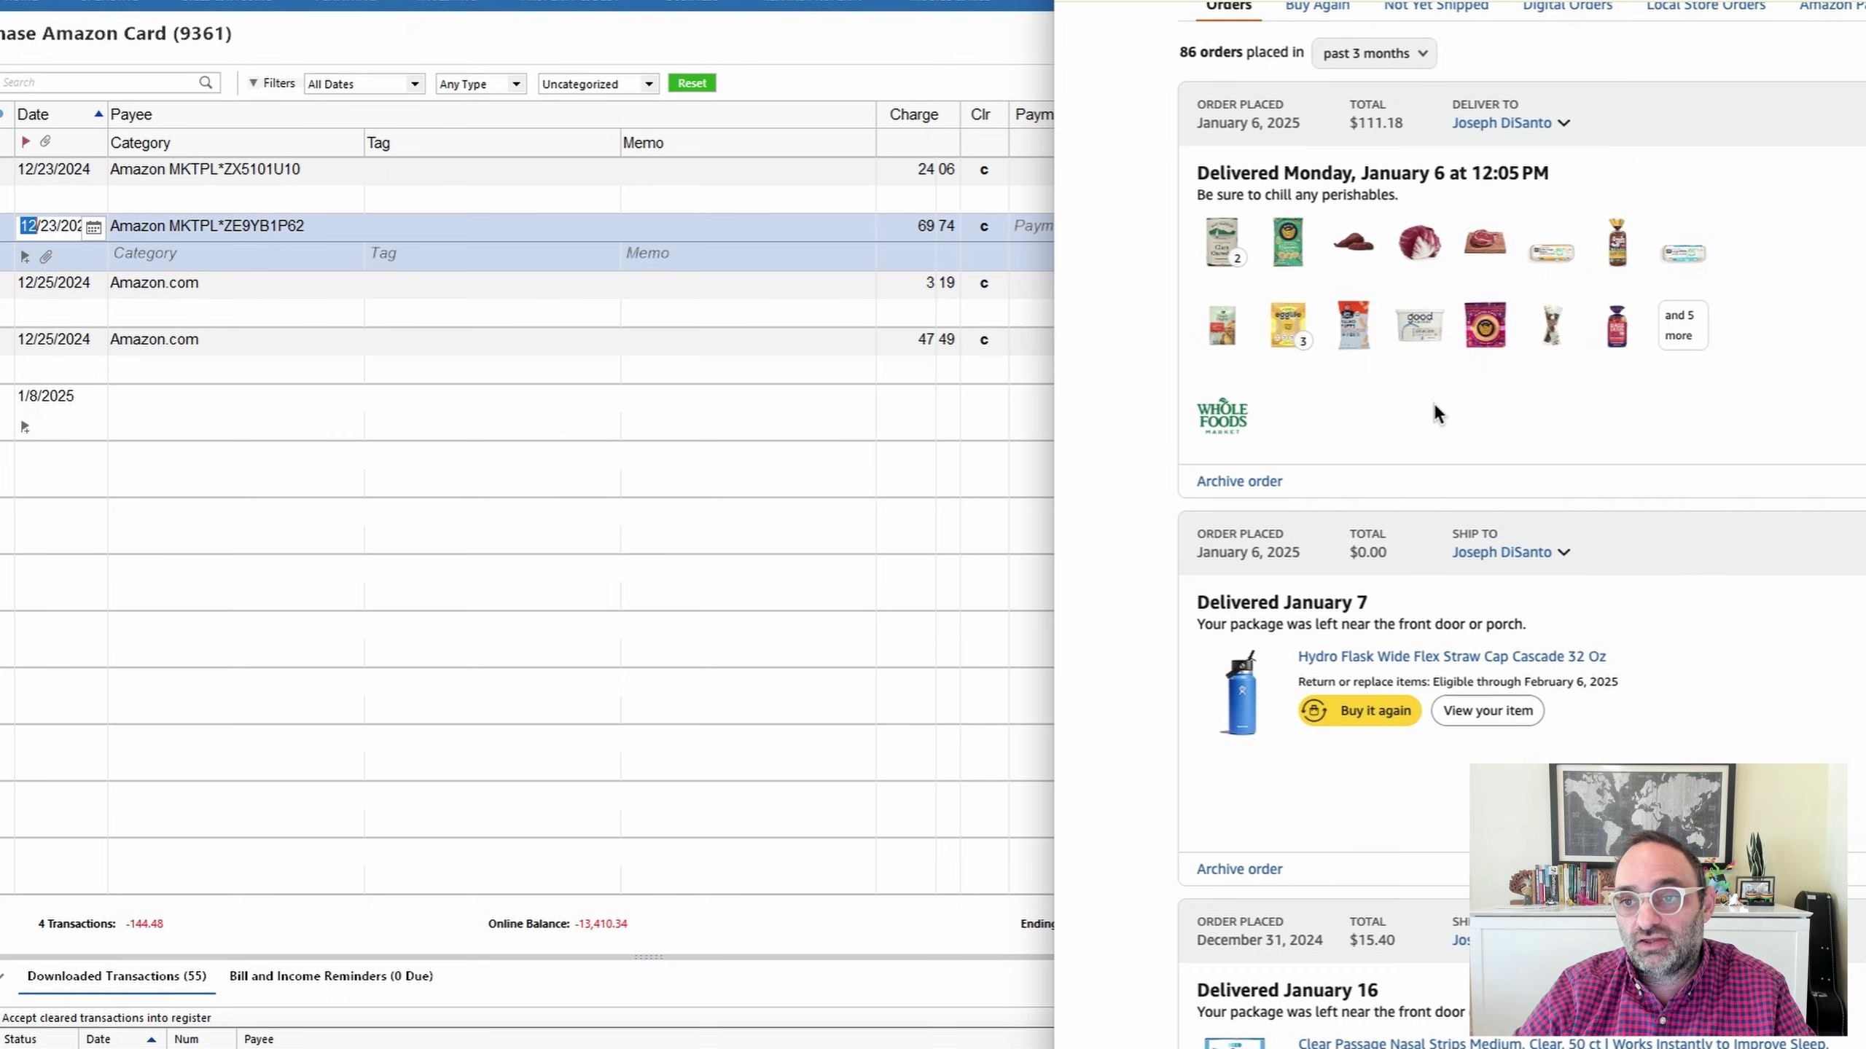
pyautogui.scroll(-2, 1431, 845)
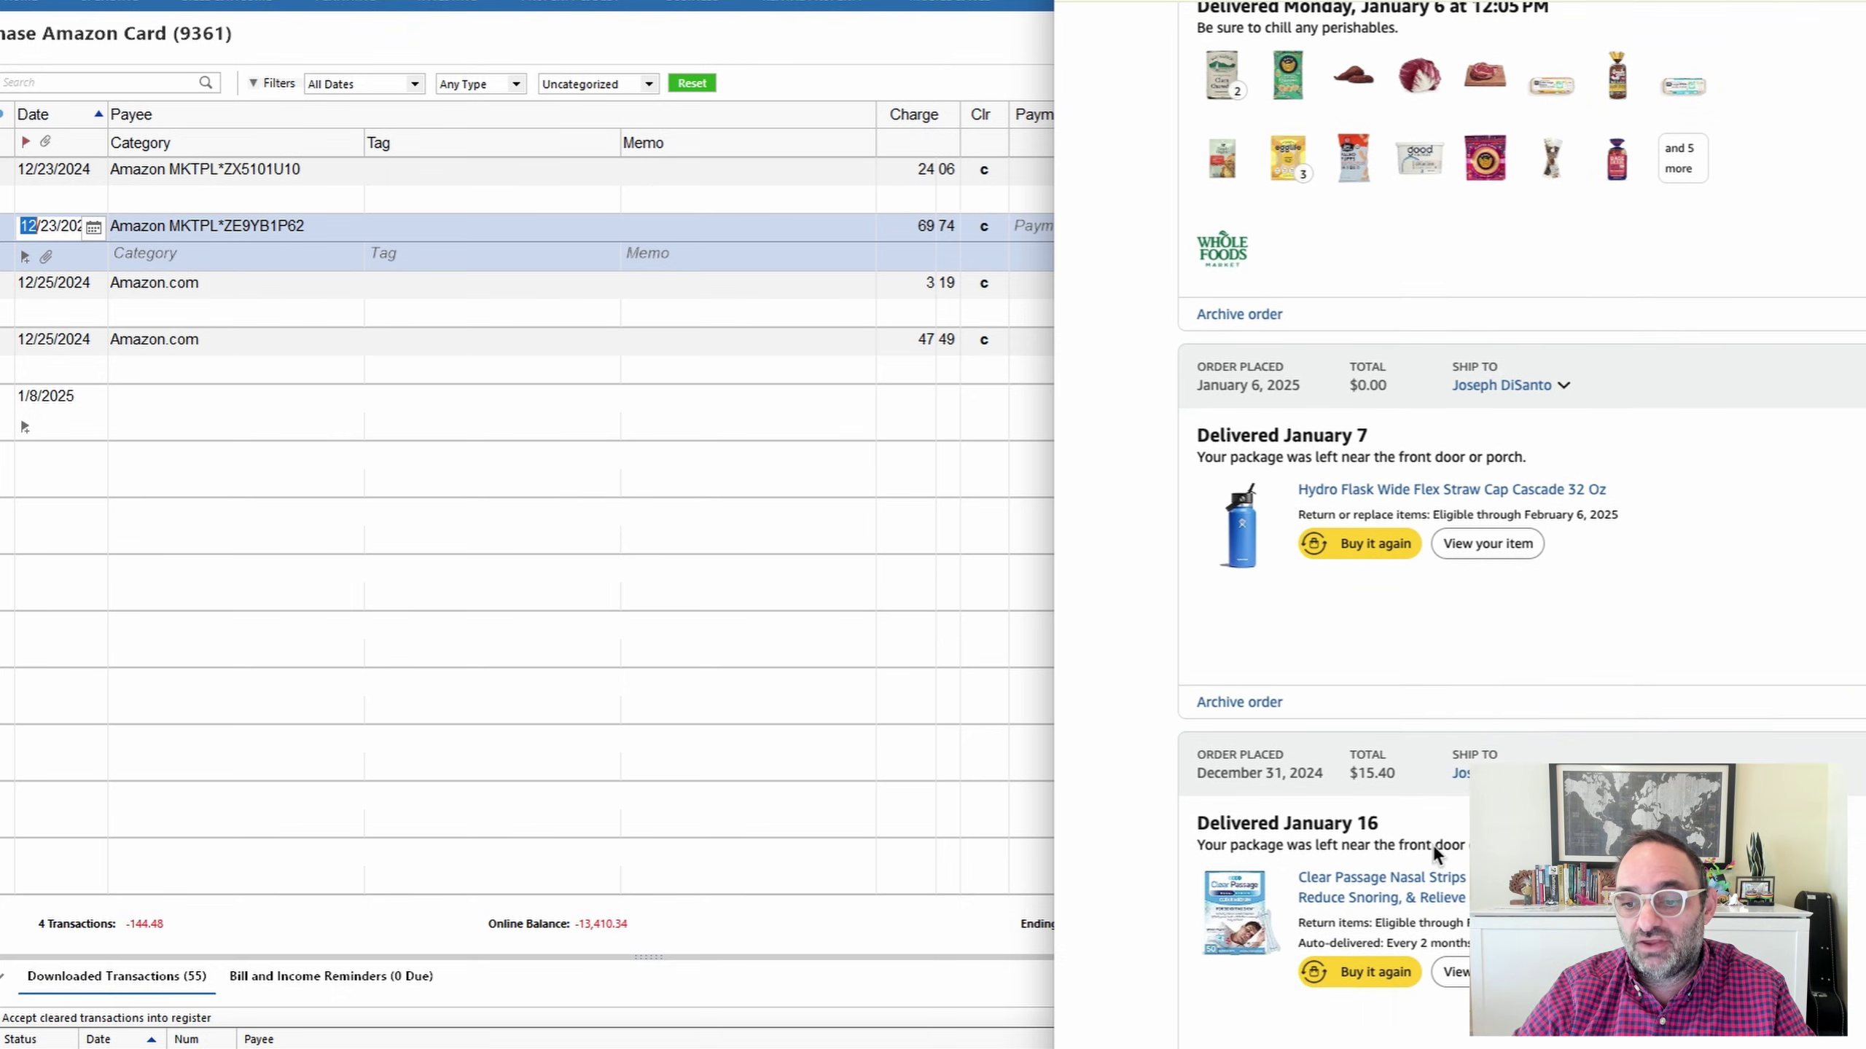
pyautogui.scroll(2, 1433, 846)
pyautogui.click(809, 38)
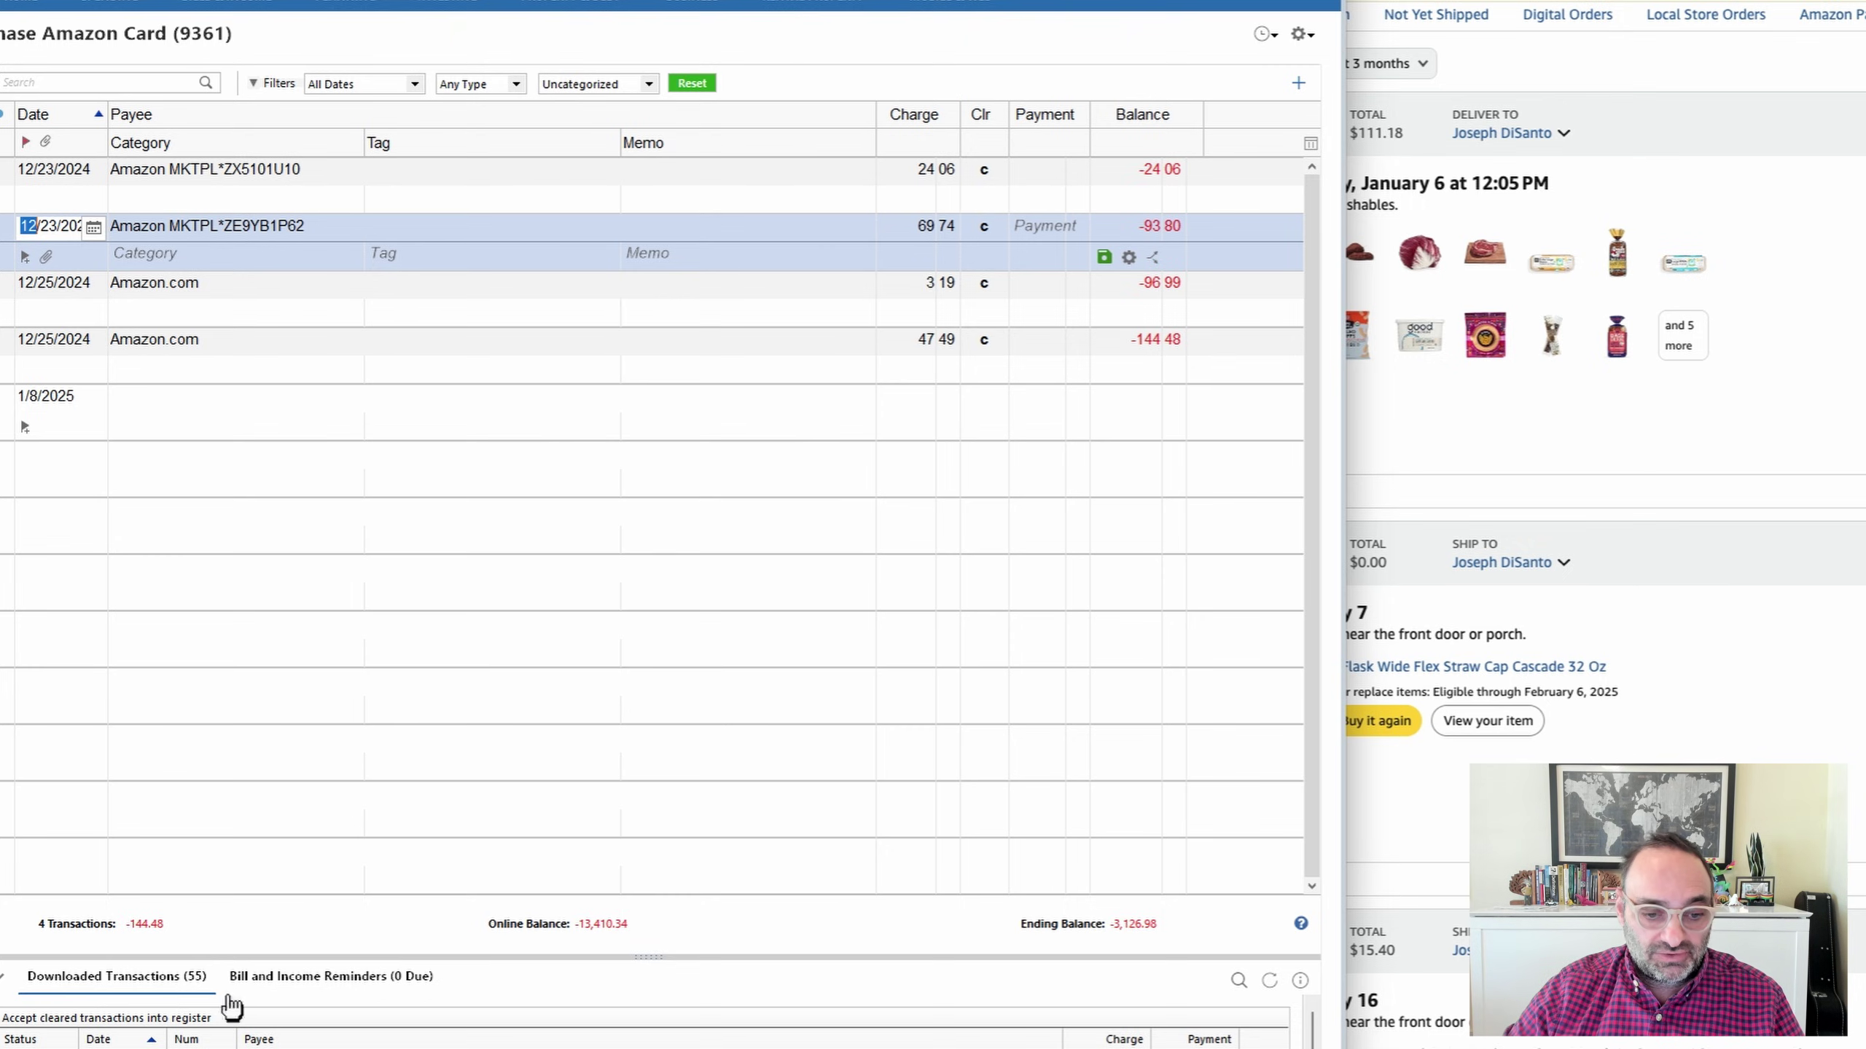
pyautogui.hotkey('alt', 'Tab')
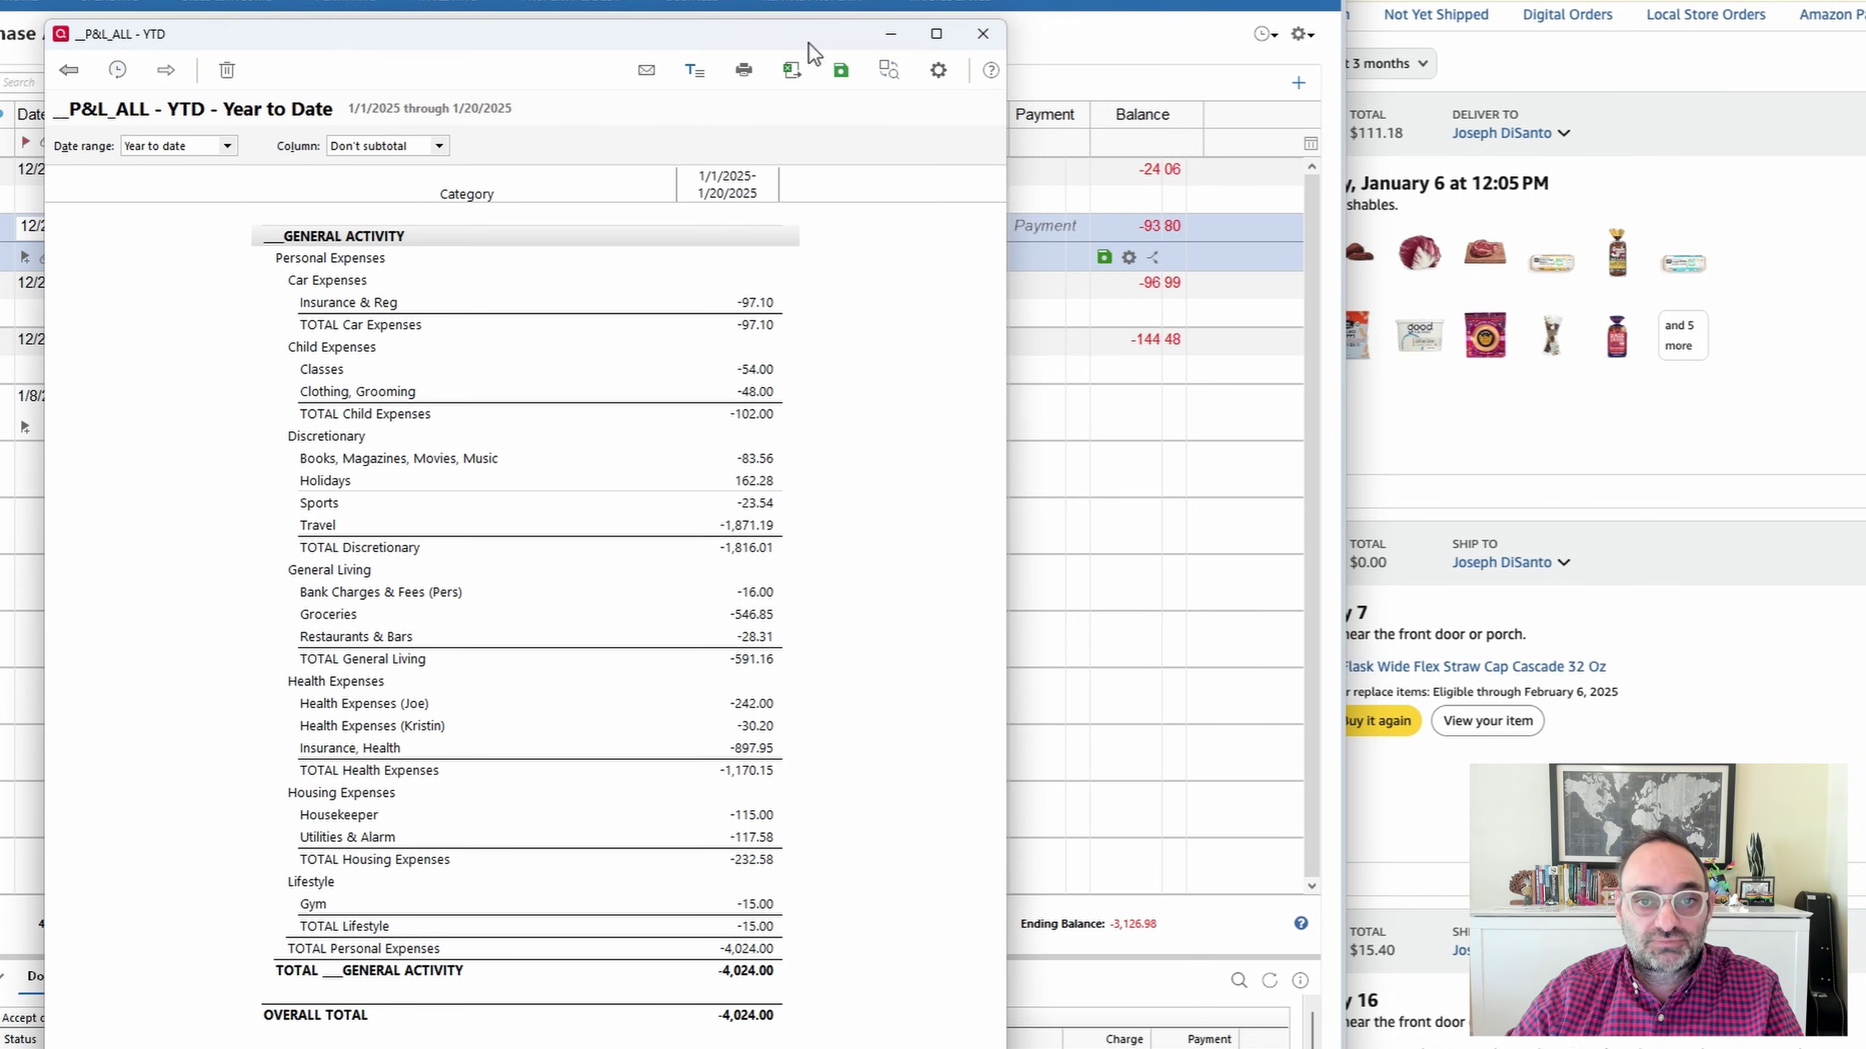
pyautogui.click(891, 34)
# - Categorize the 12/23/2024 Amazon MKTPL*ZX5101U10 charge as Discretionary: Amazon, Walmart, Target and save it
pyautogui.click(205, 197)
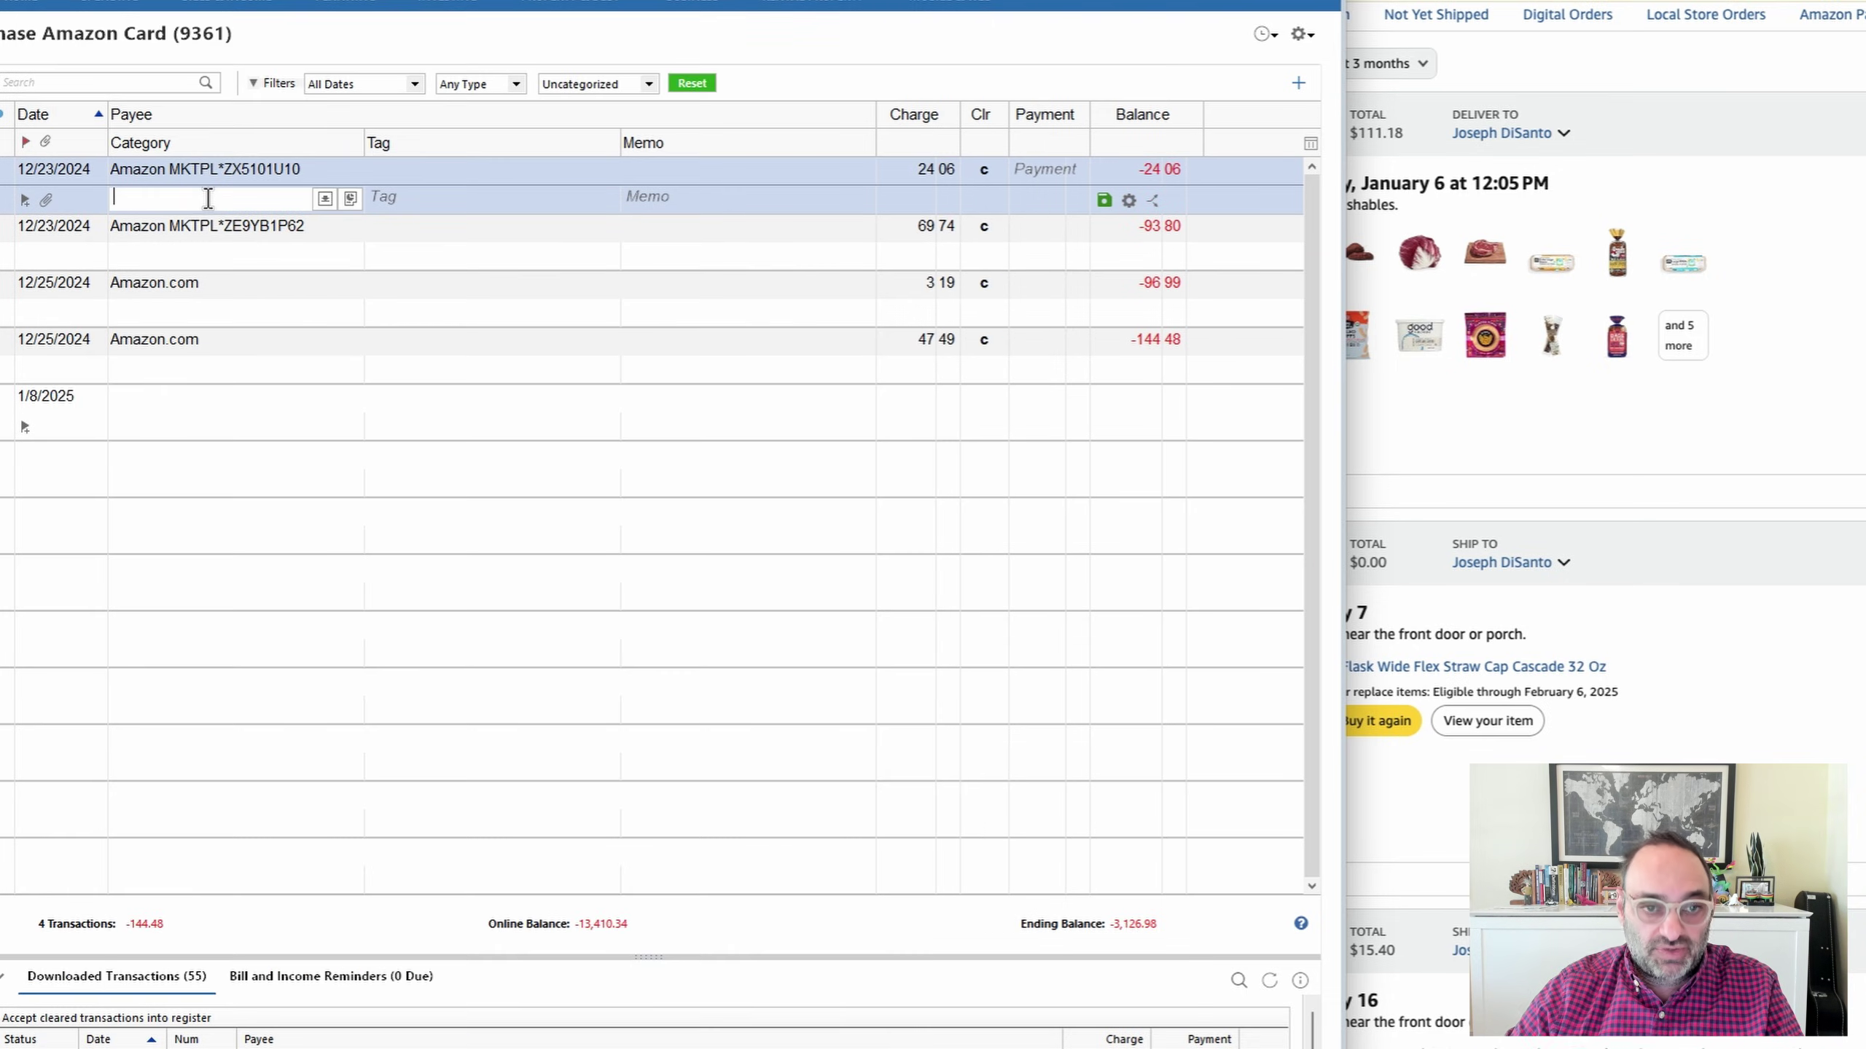
pyautogui.write('Amazon, Walmart, Target')
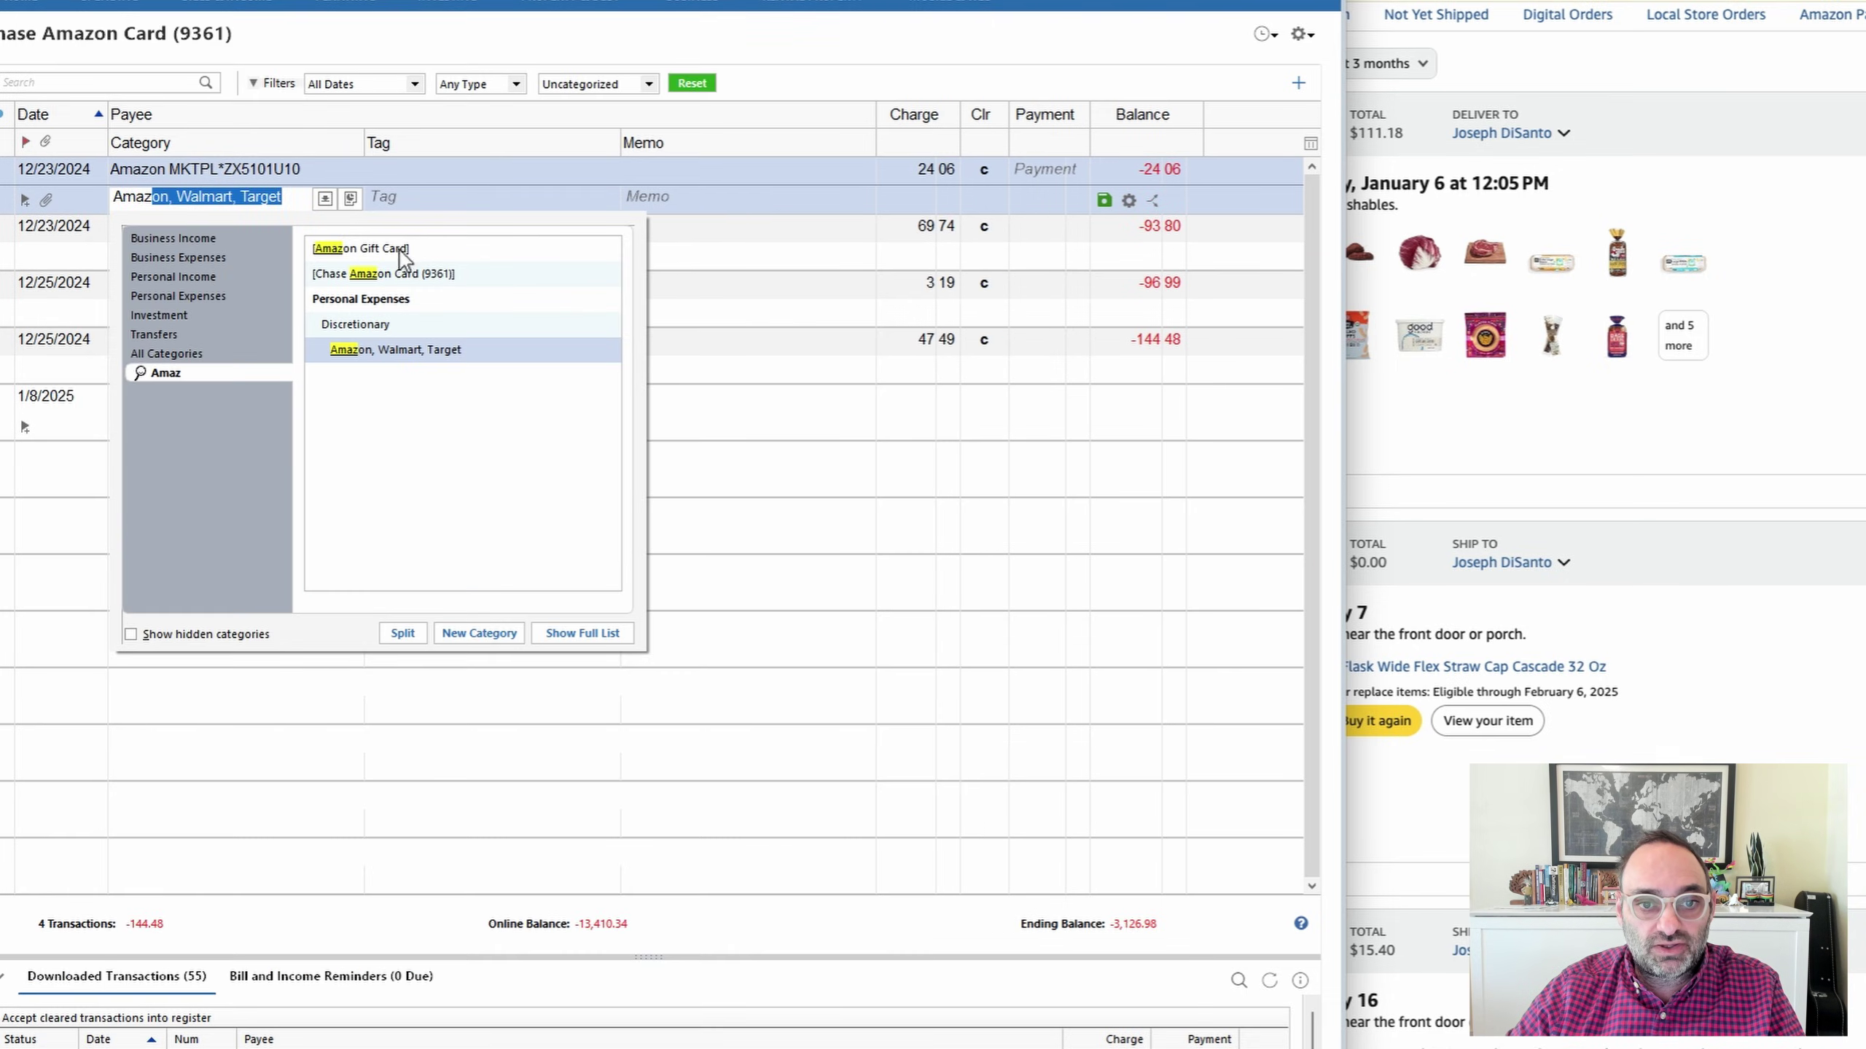
pyautogui.click(399, 351)
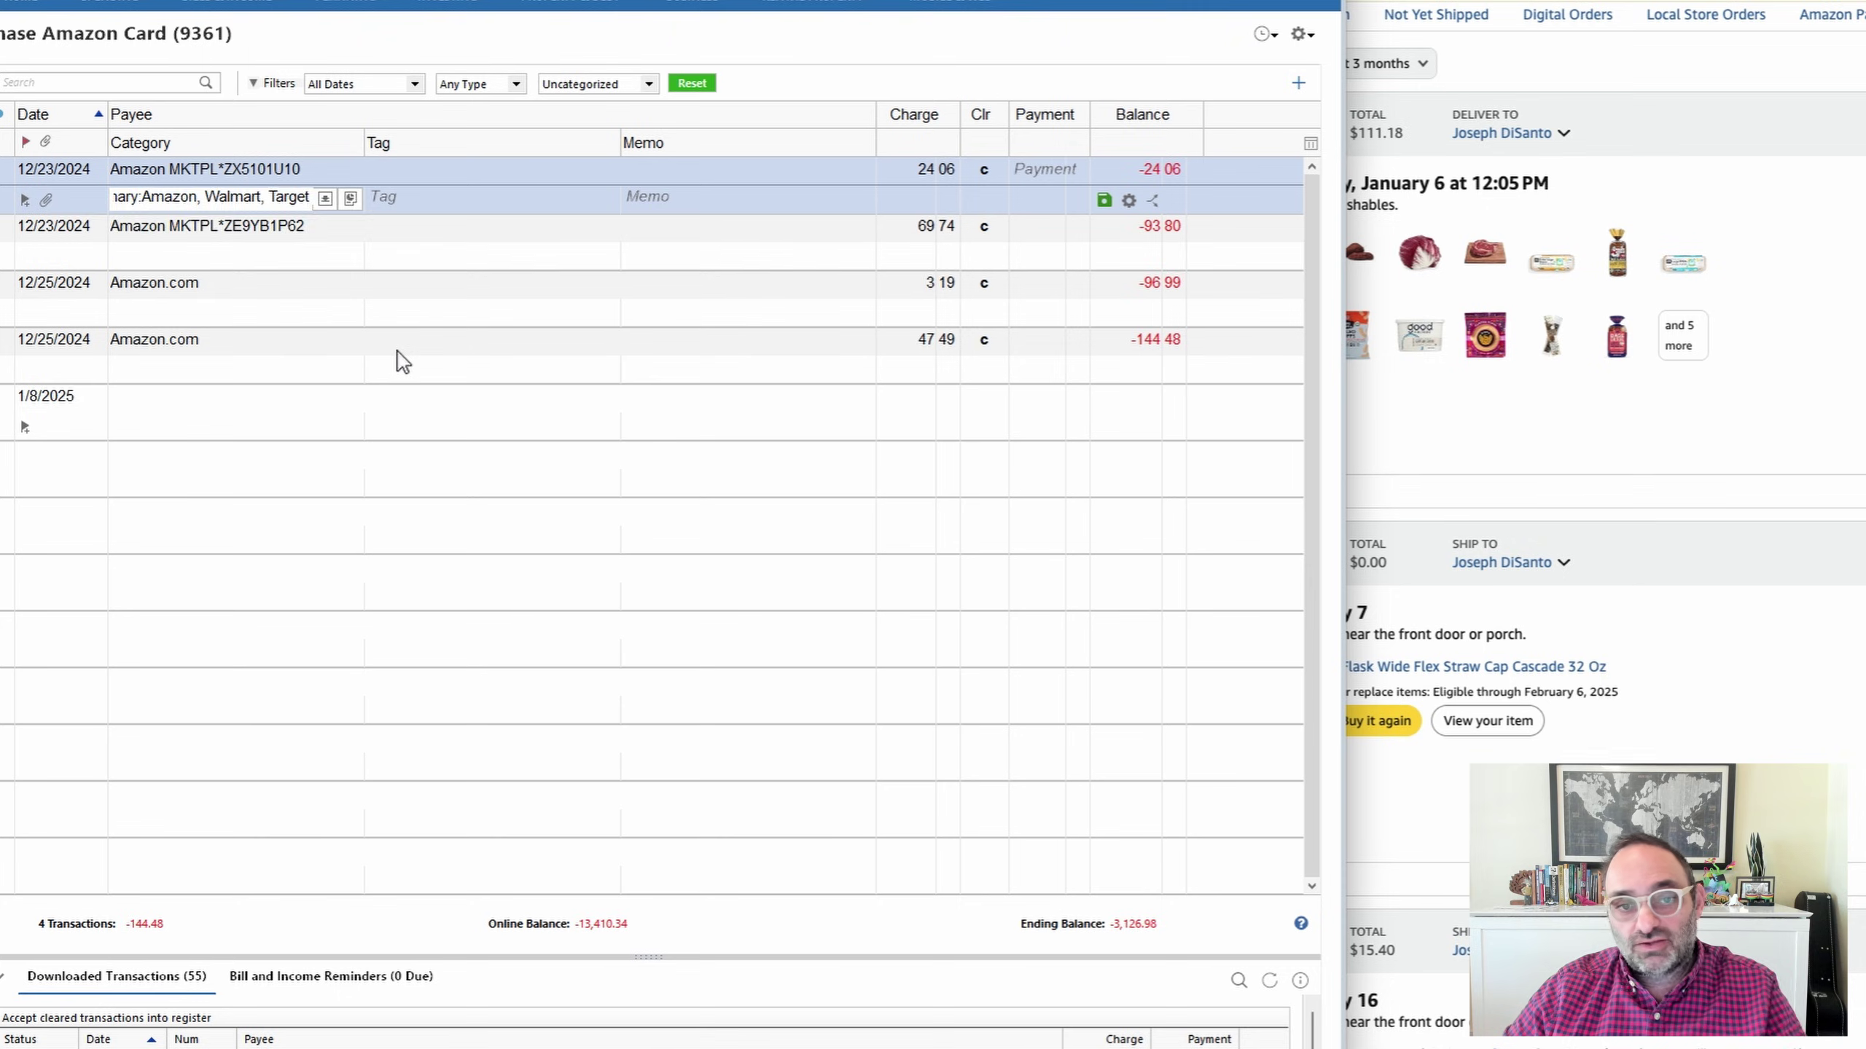
pyautogui.press('Return')
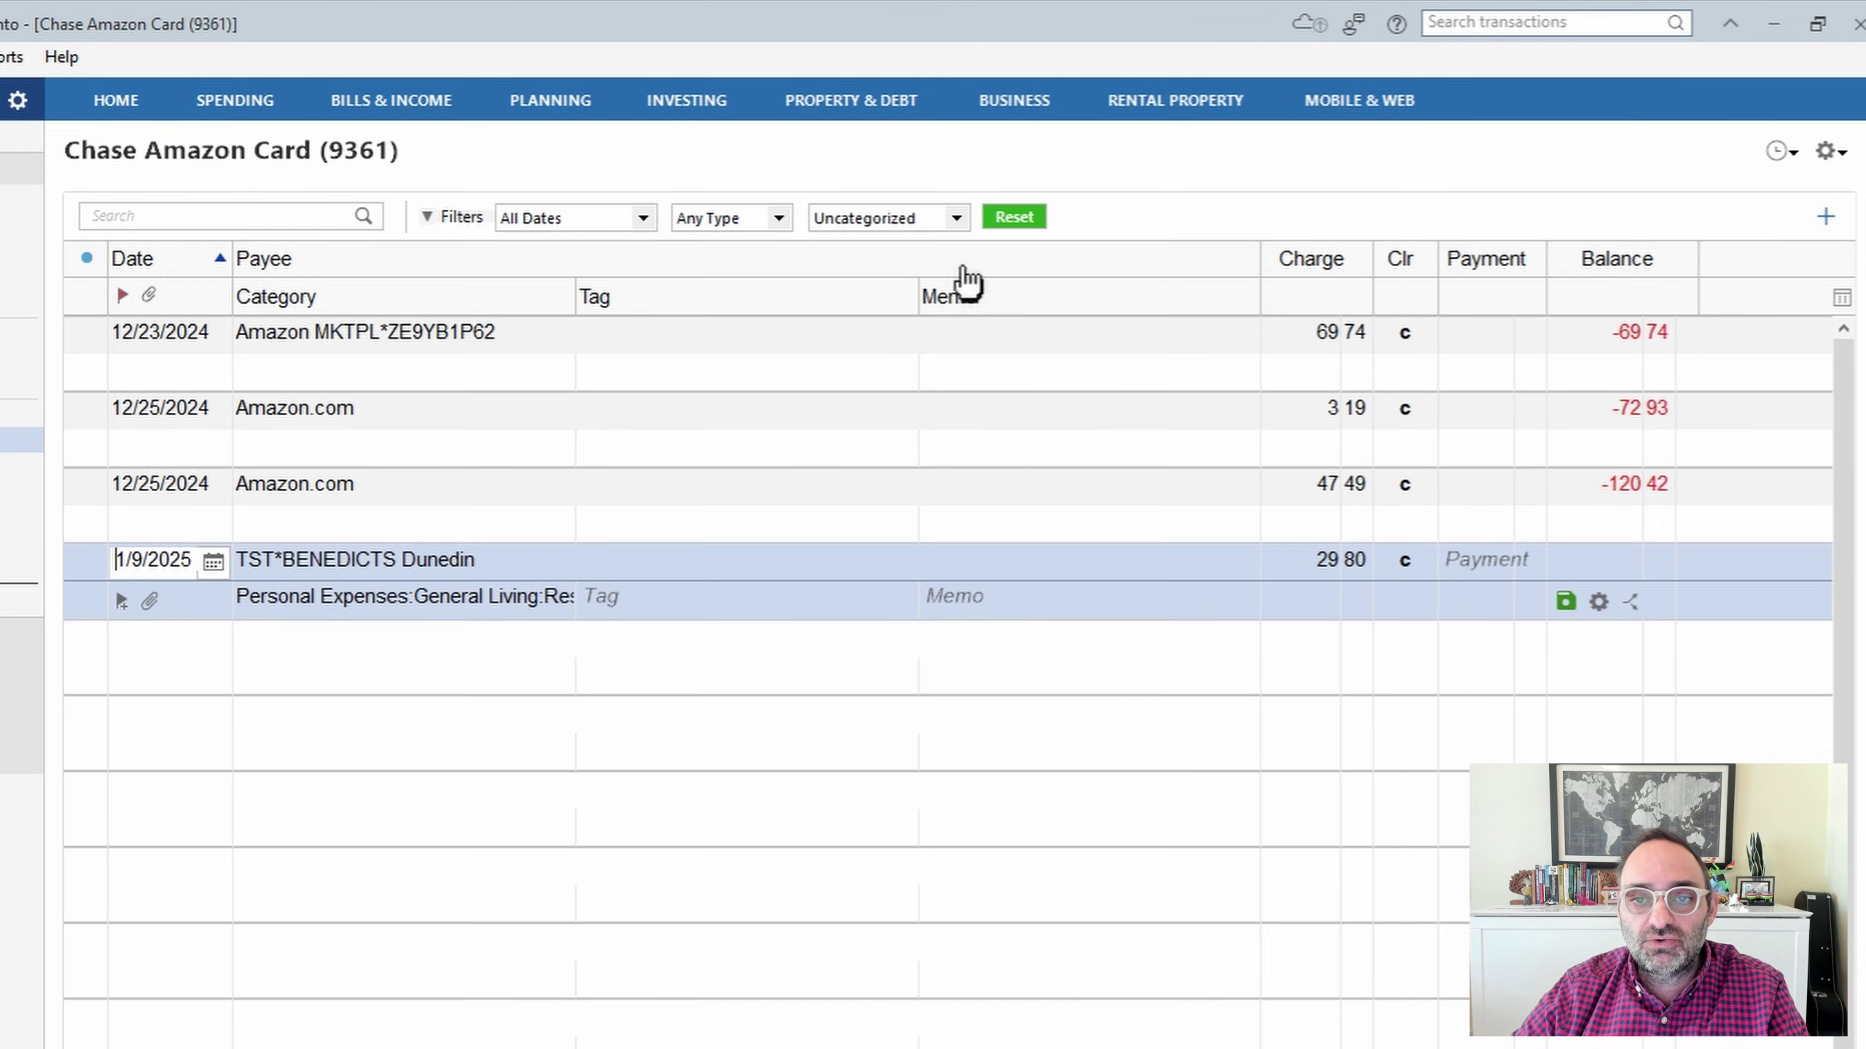
pyautogui.click(932, 221)
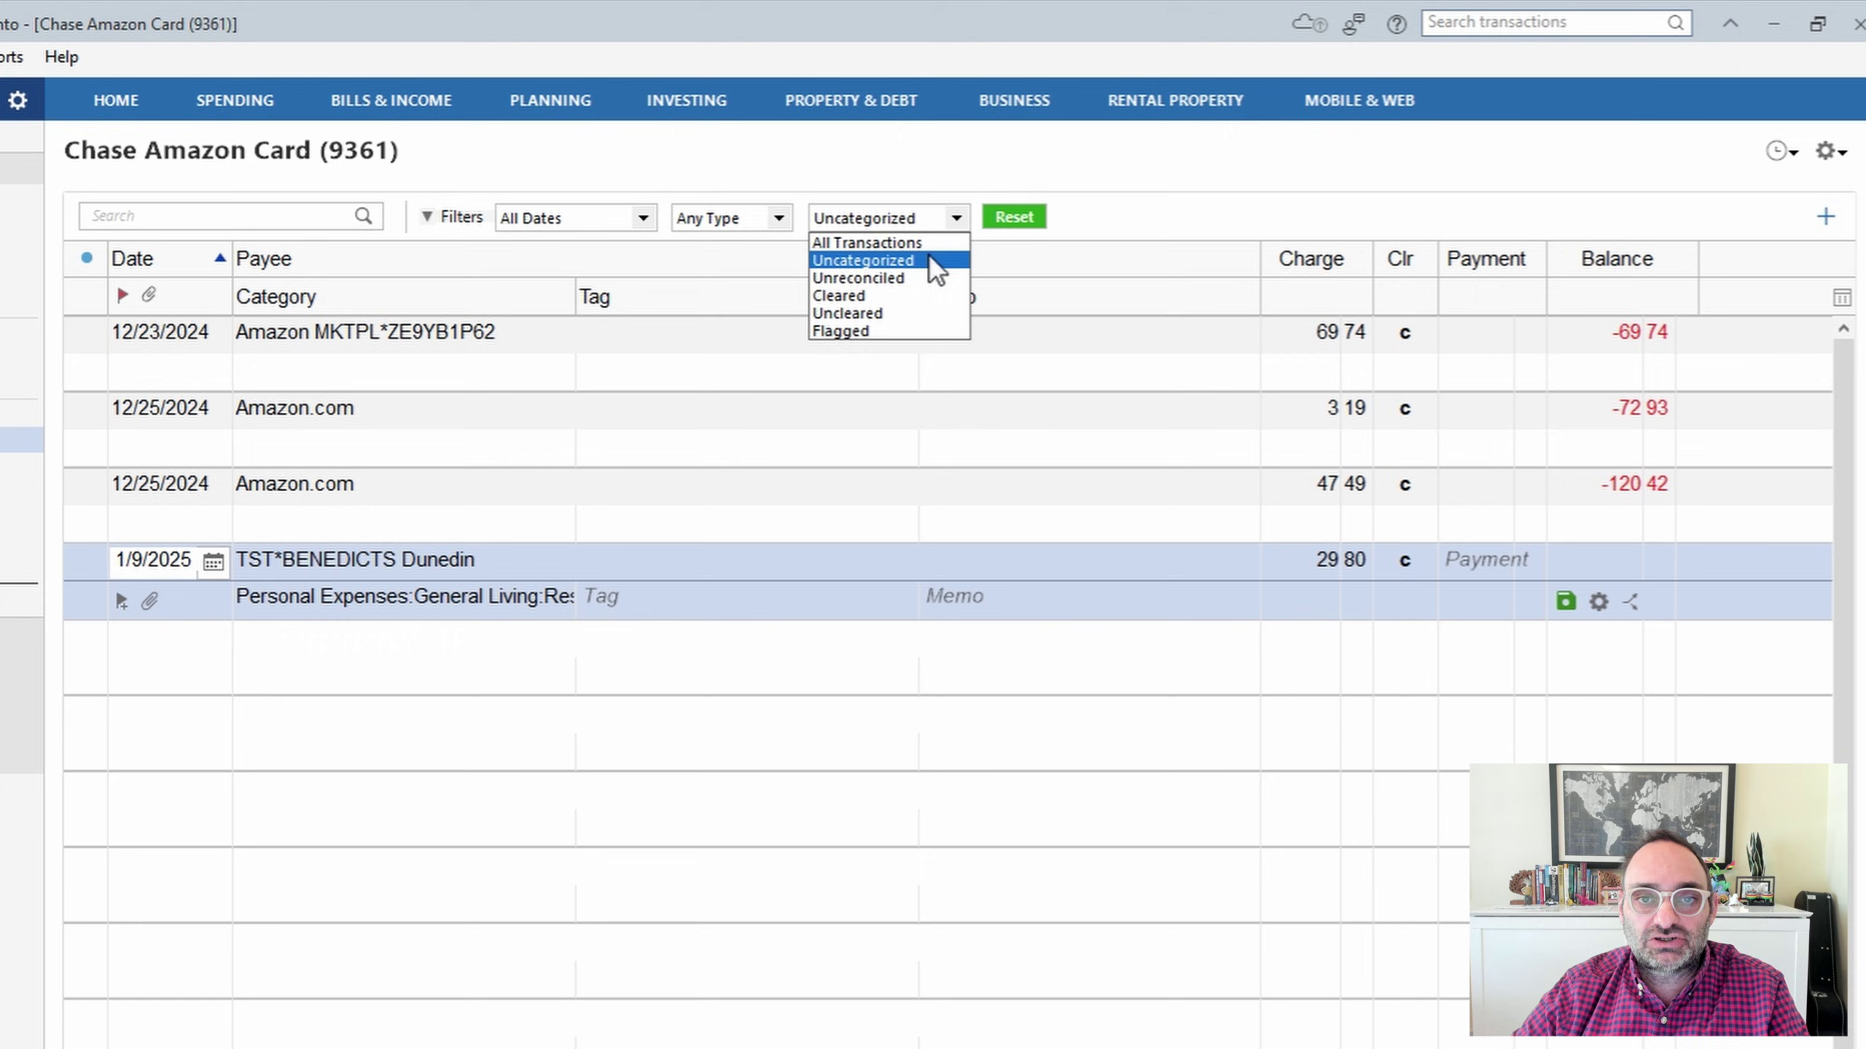
pyautogui.click(1251, 182)
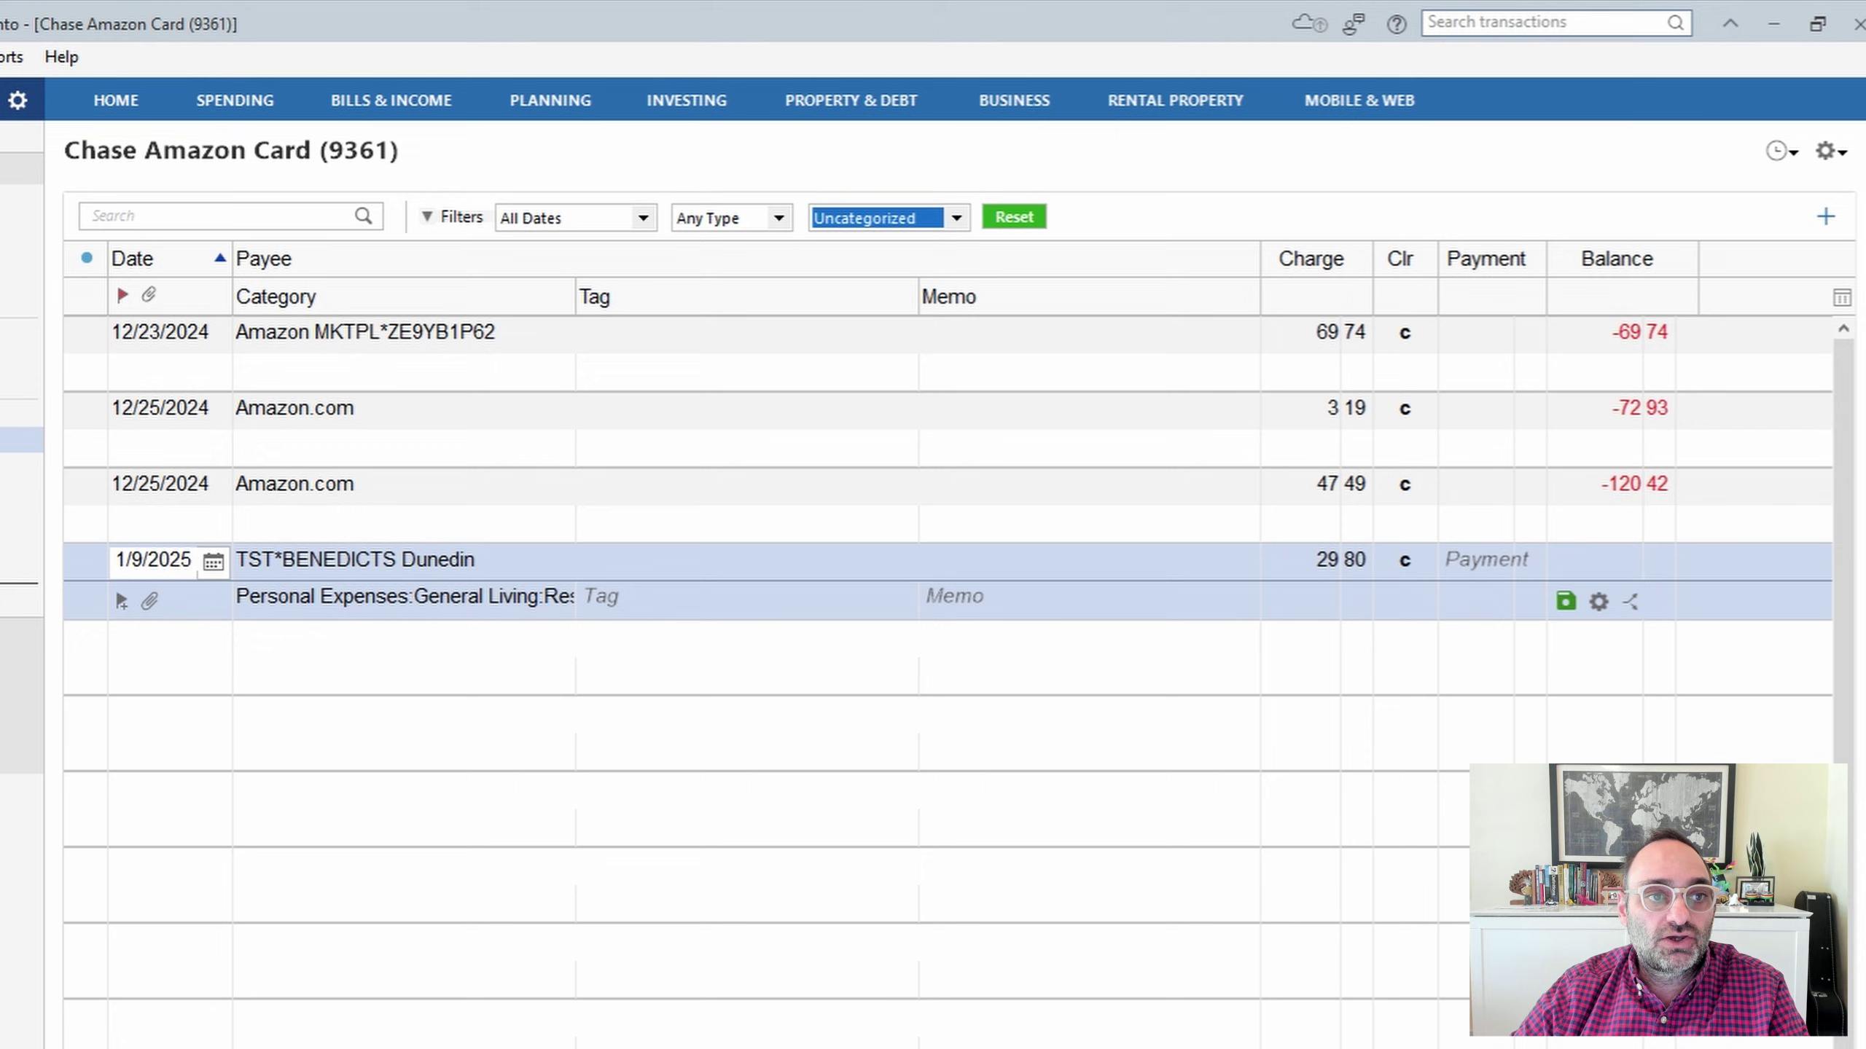
pyautogui.click(0, 57)
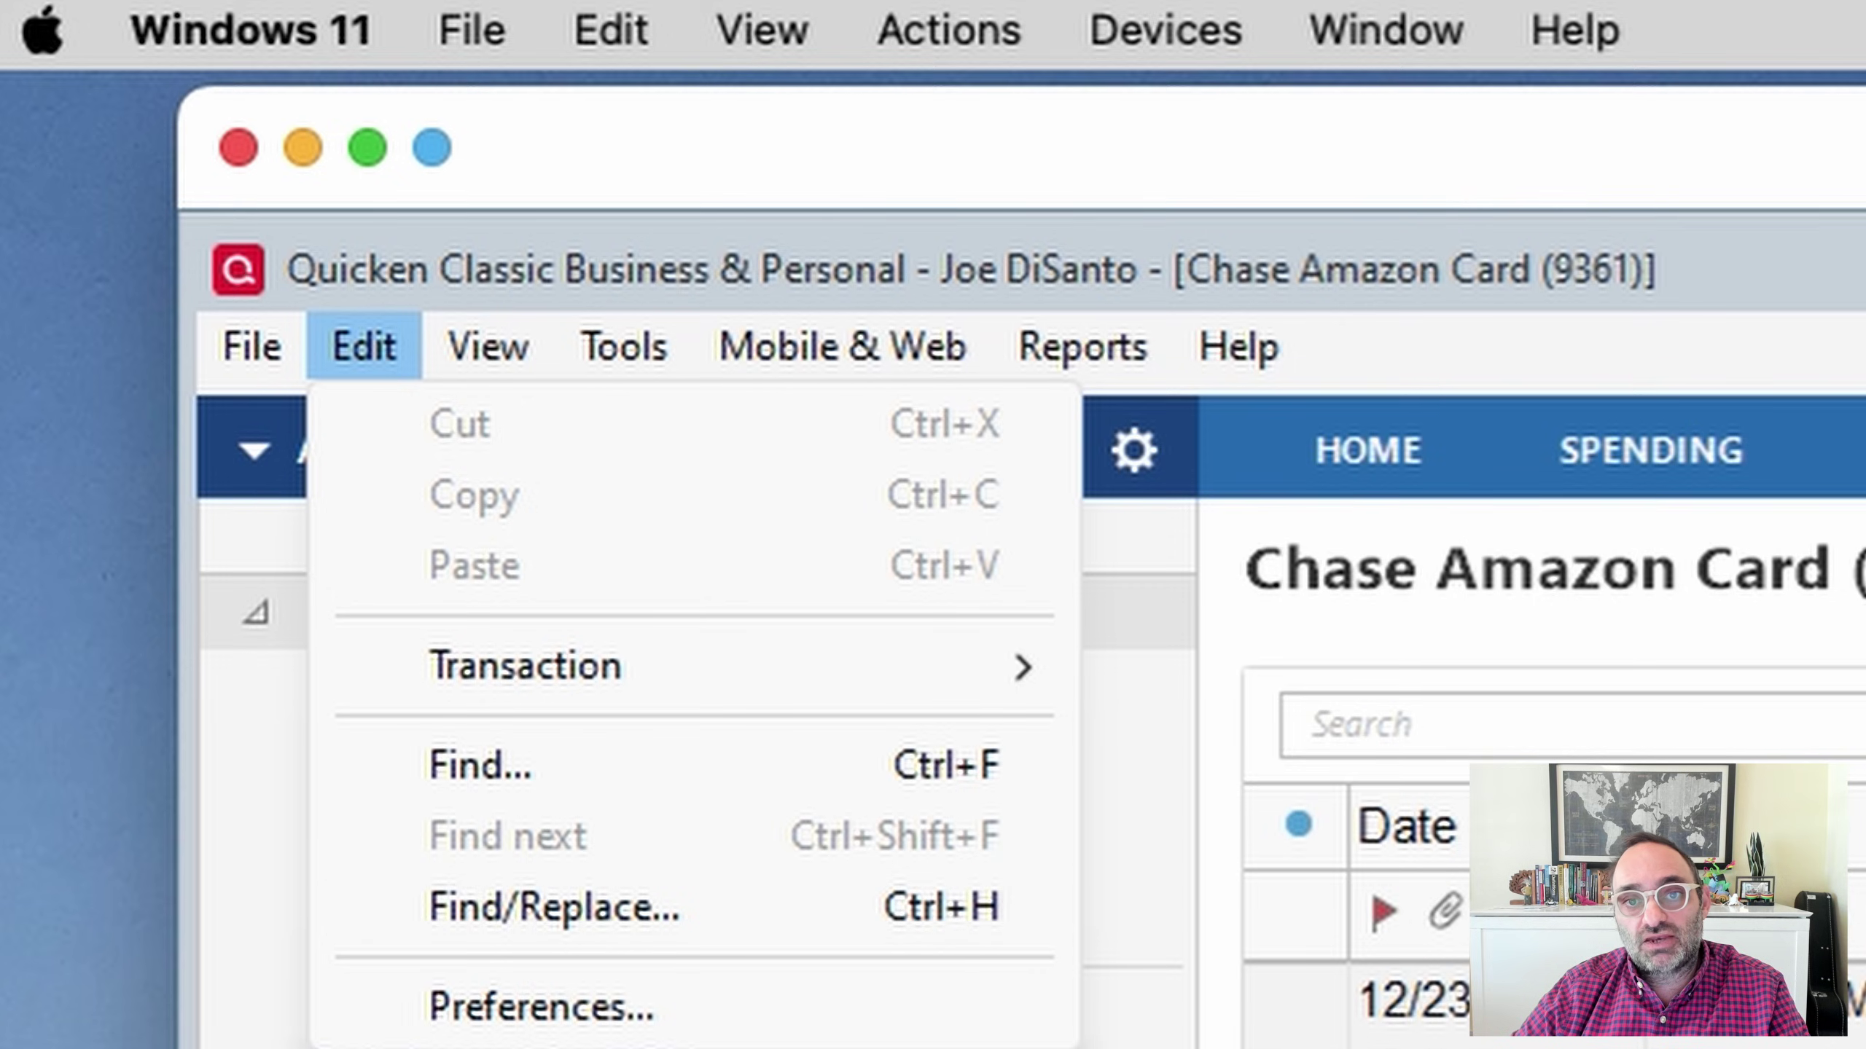
pyautogui.press('Escape')
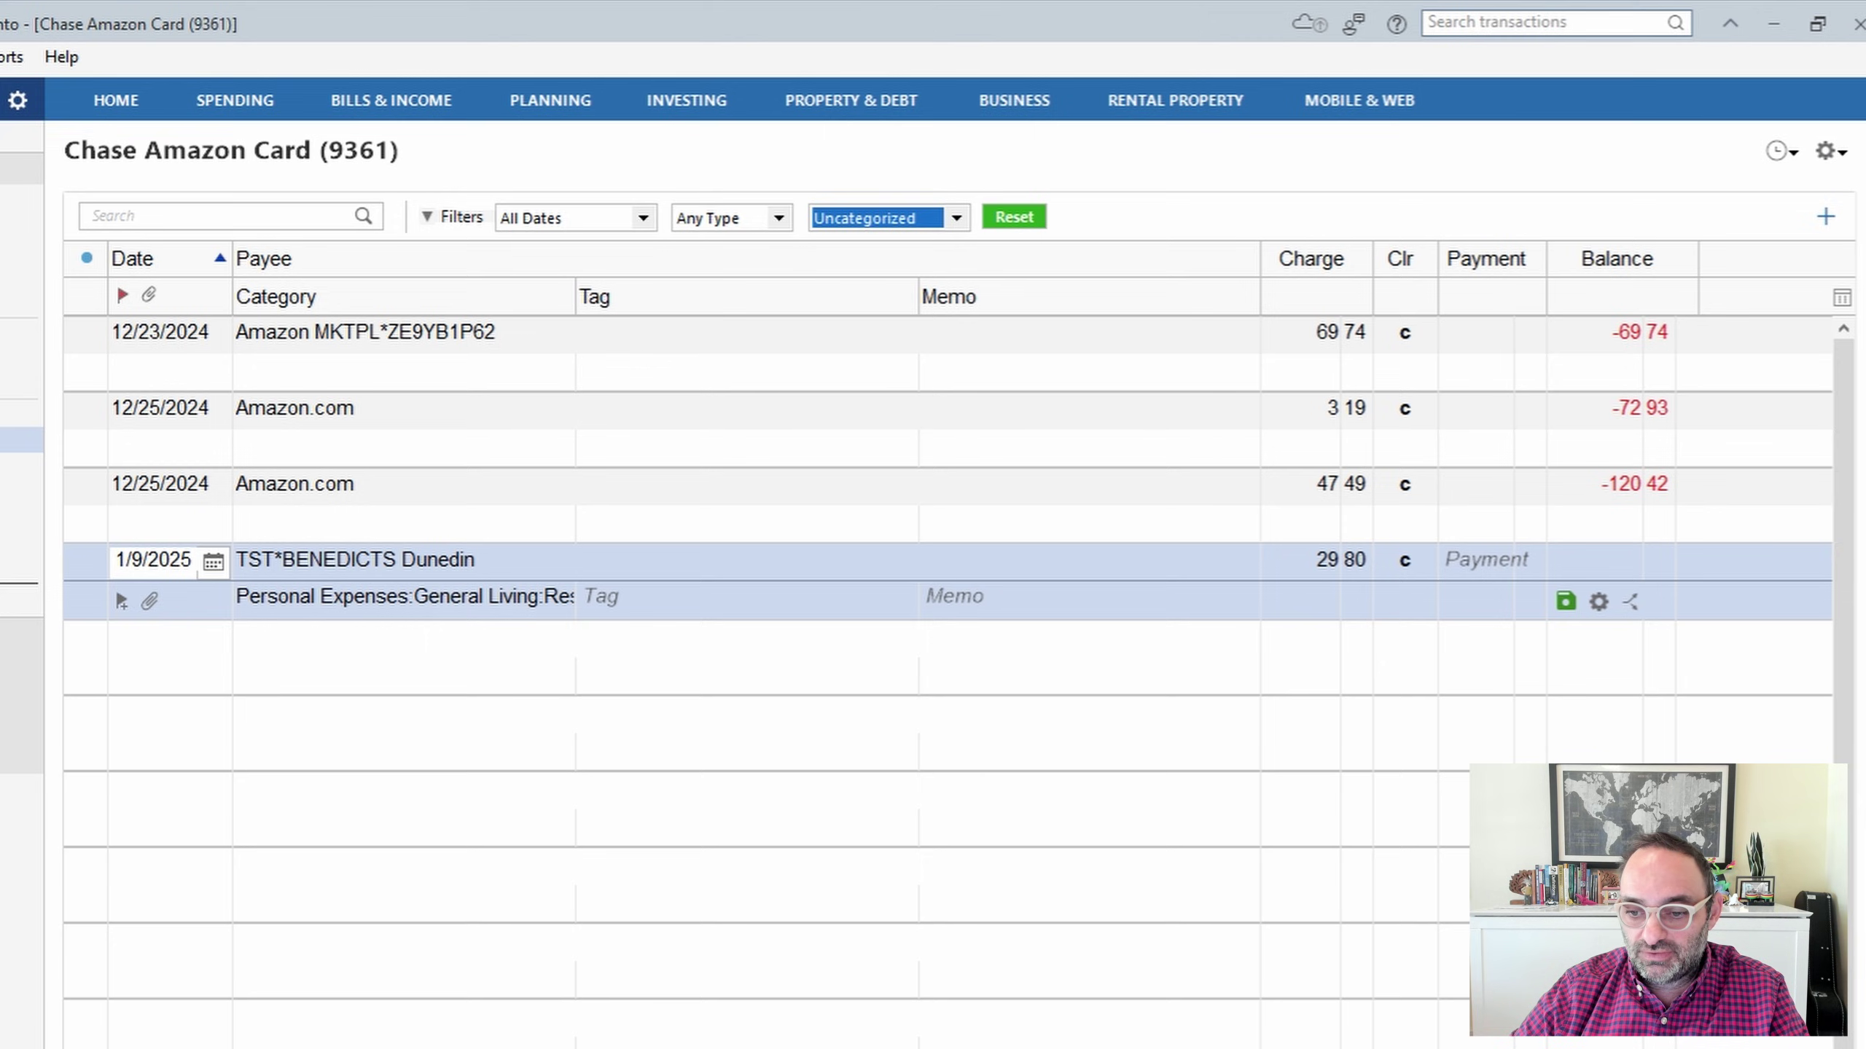
# - Save the 1/9/2025 TST*BENEDICTS Dunedin charge in the register
pyautogui.press('Return')
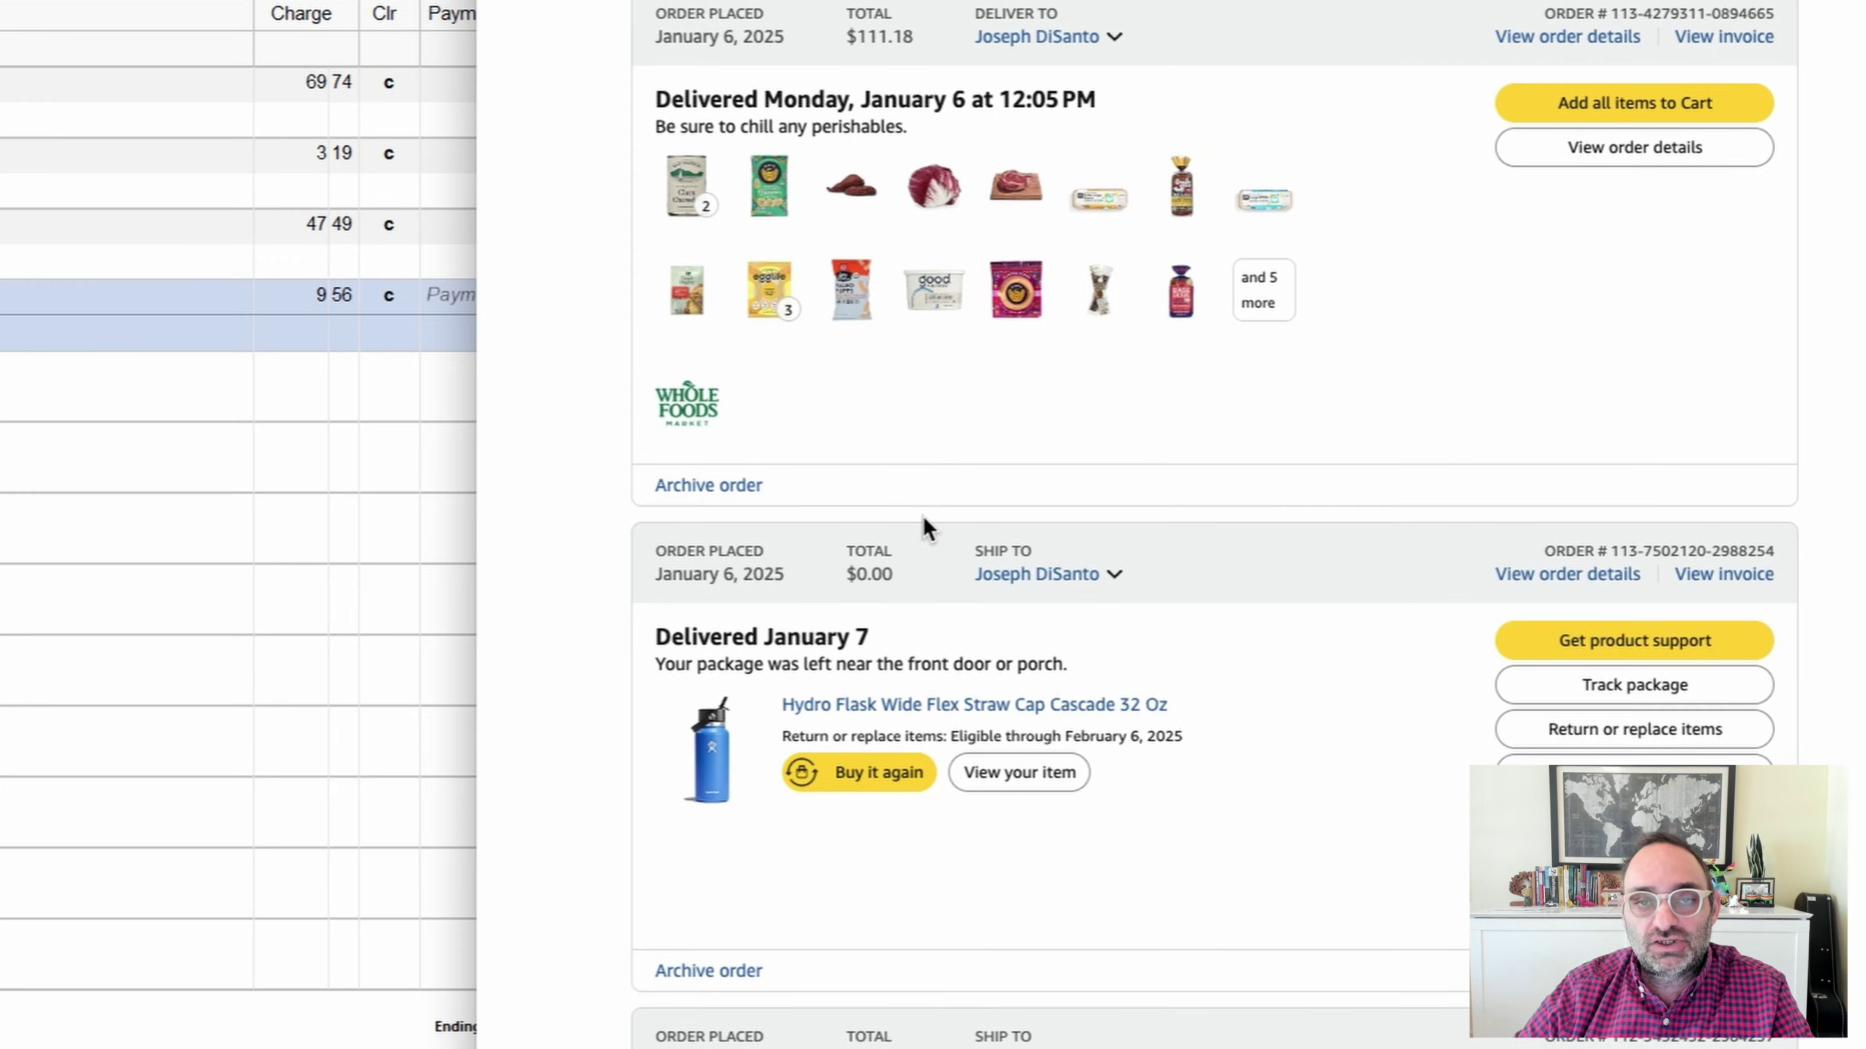
# - On Amazon, open the Hydro Flask order's details from the gift card activity and check the gift card amount applied
pyautogui.moveTo(893, 575); pyautogui.dragTo(845, 574)
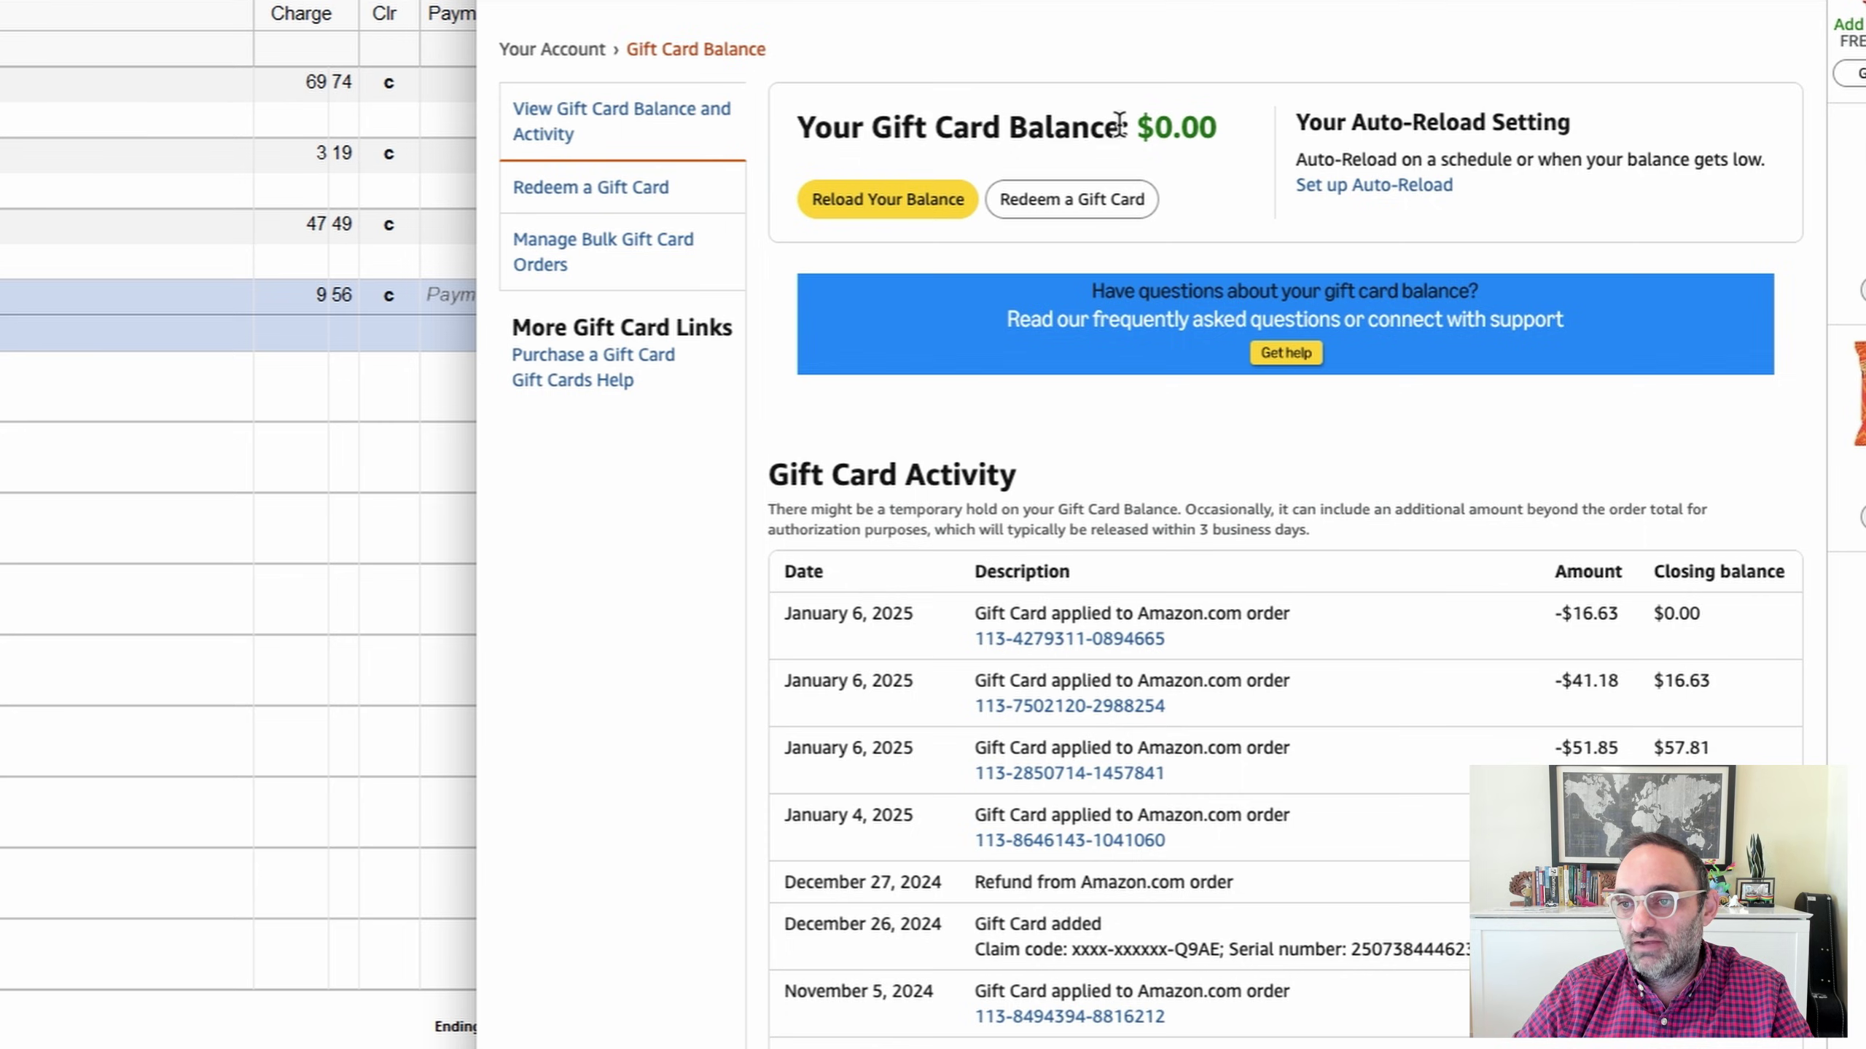
pyautogui.click(1038, 707)
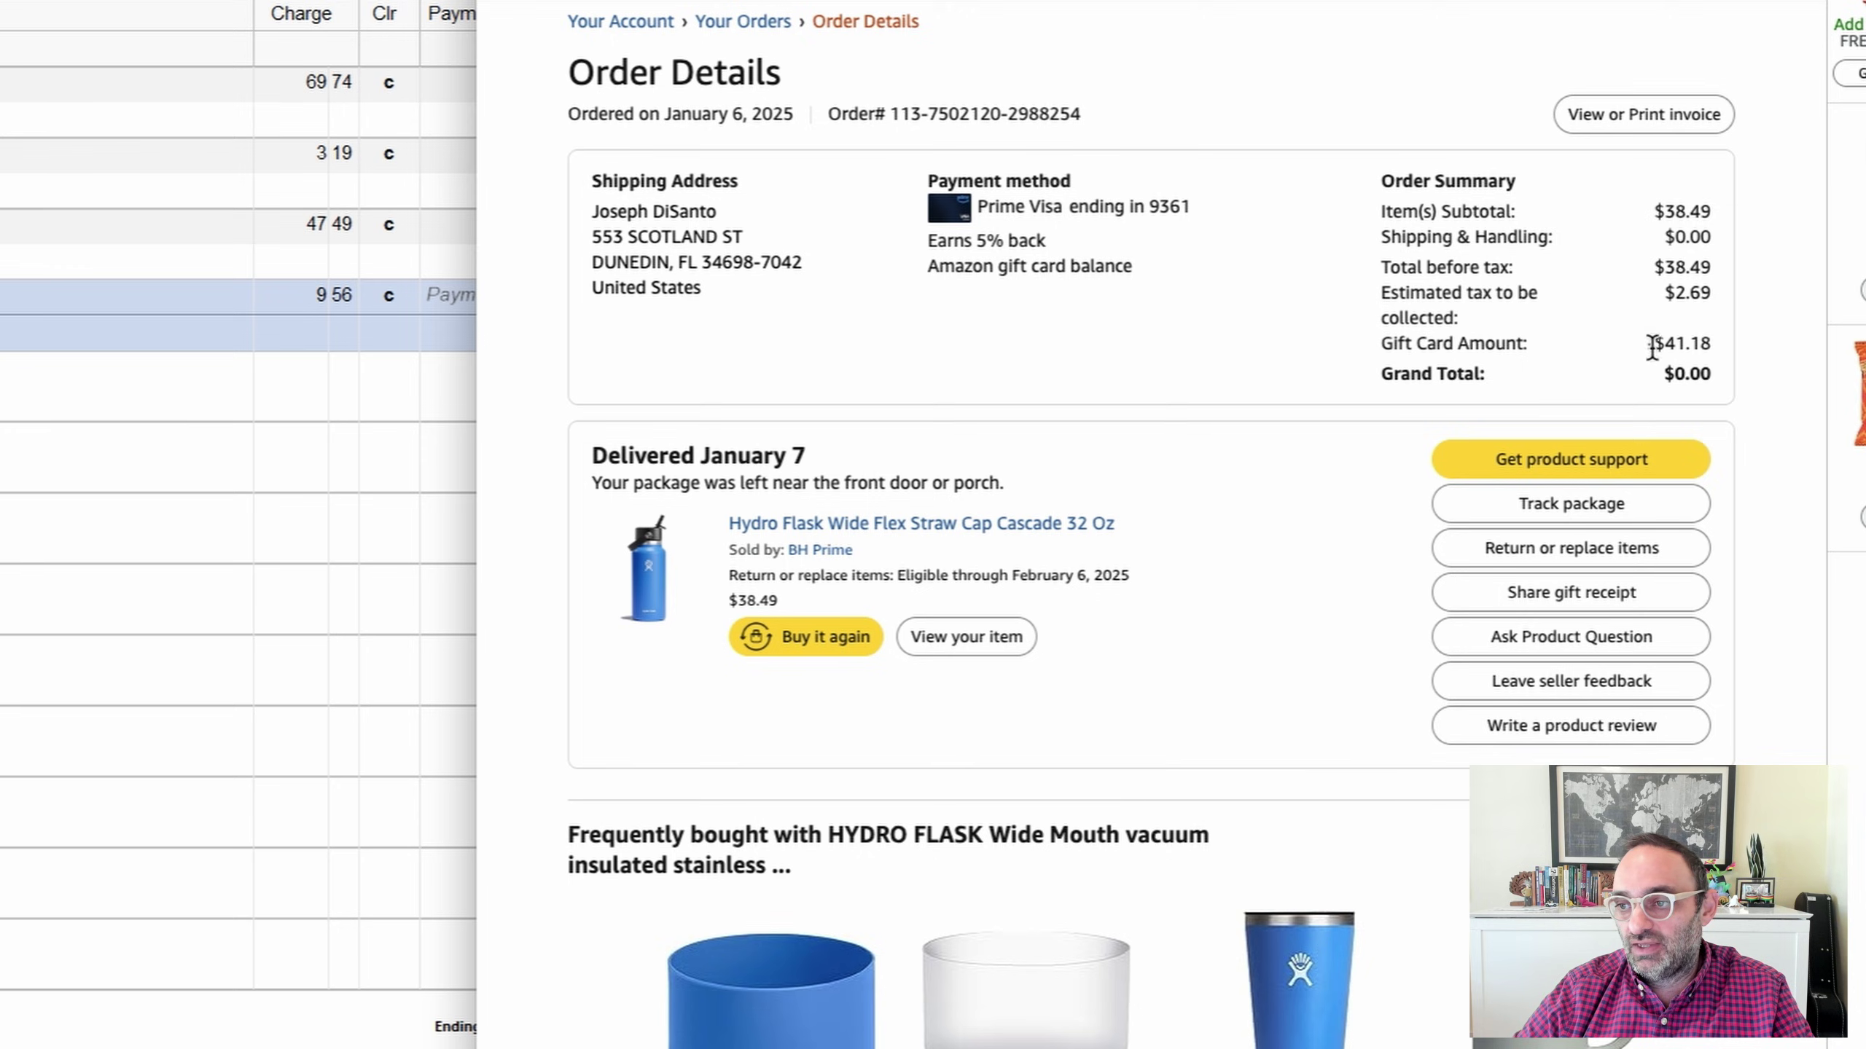
pyautogui.moveTo(1652, 347); pyautogui.dragTo(1717, 346)
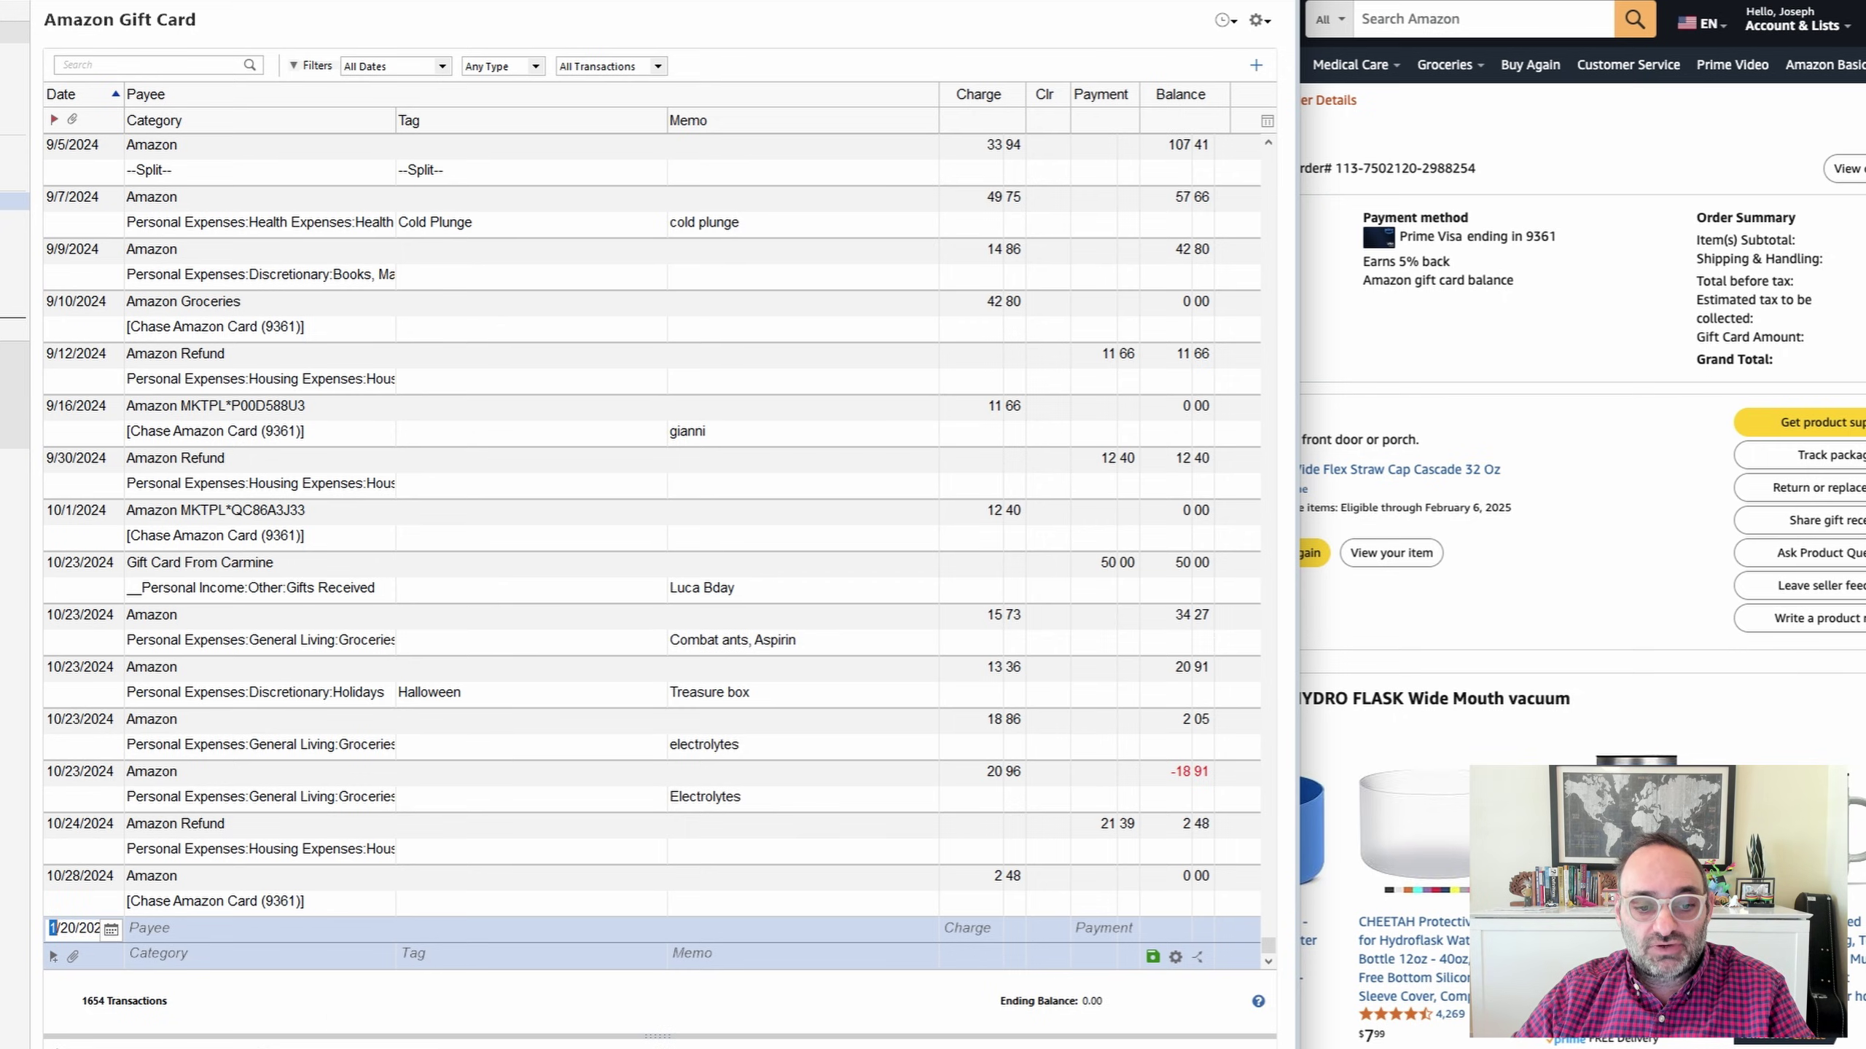
# - Begin entering the payee of a new transaction in the Amazon Gift Card register
pyautogui.click(175, 931)
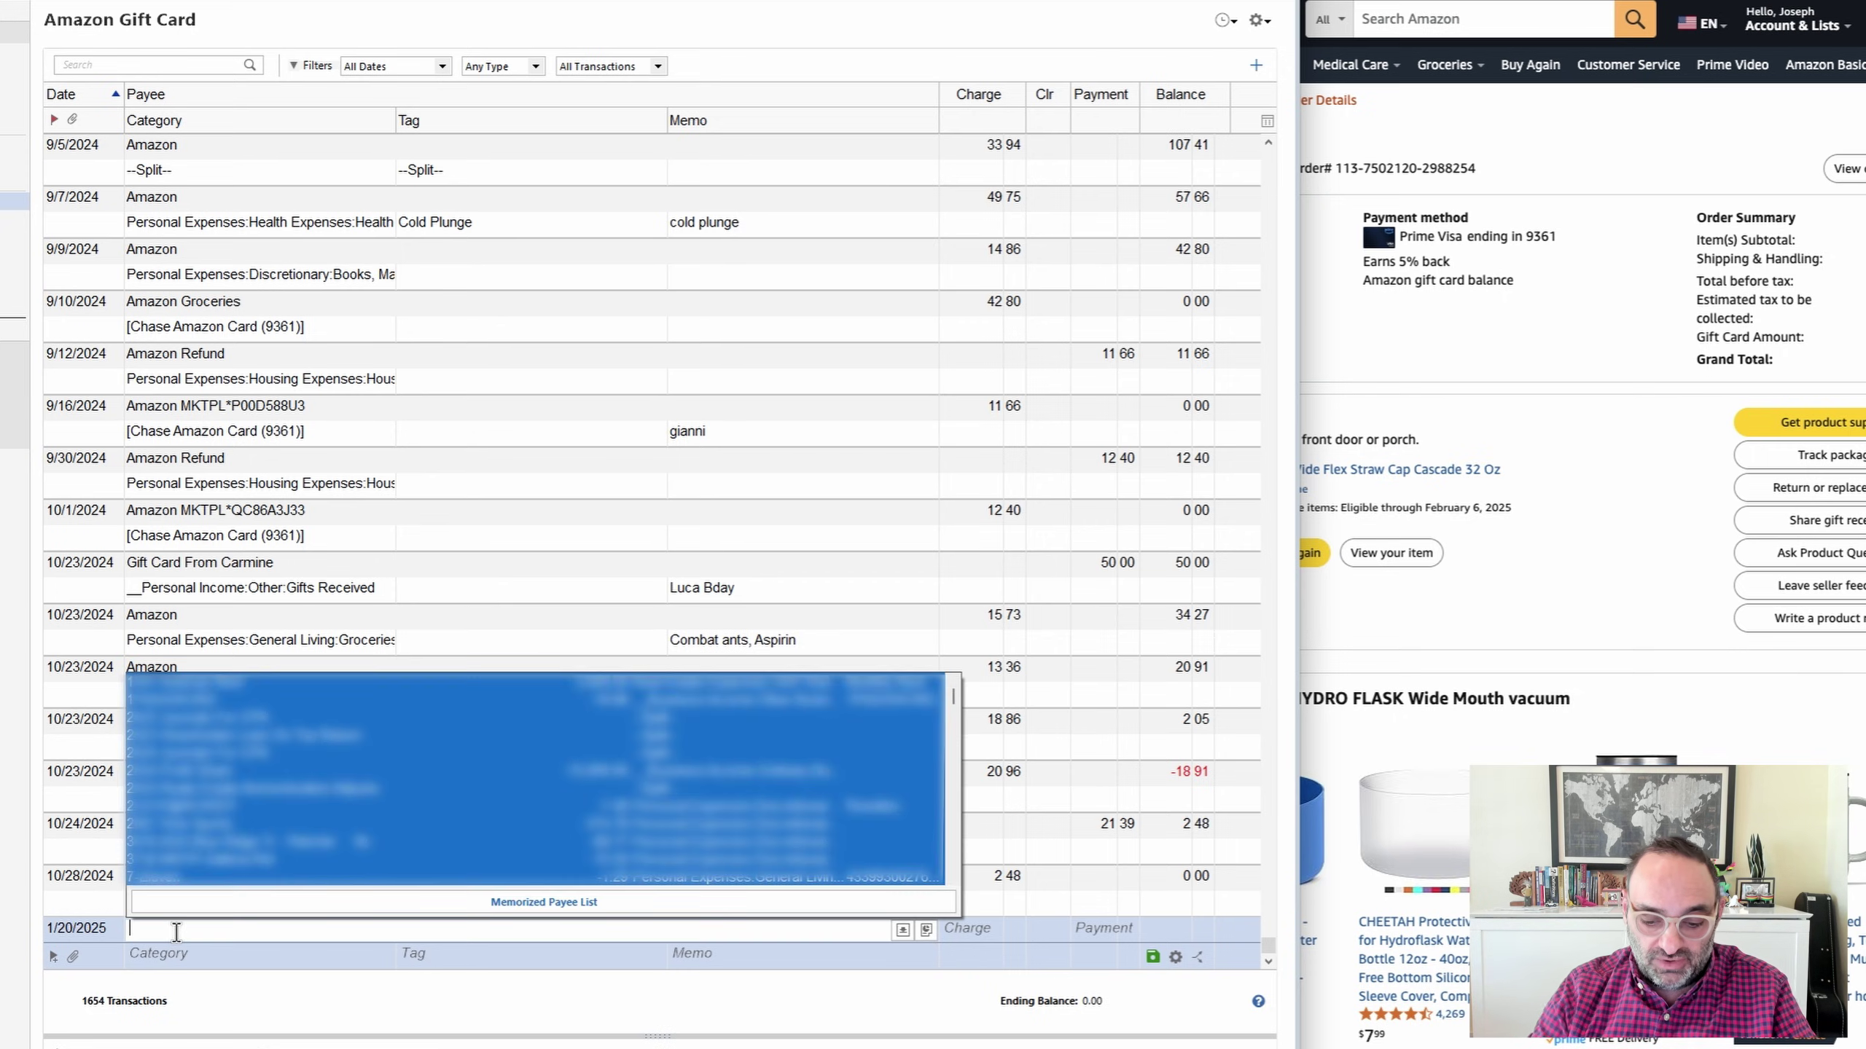